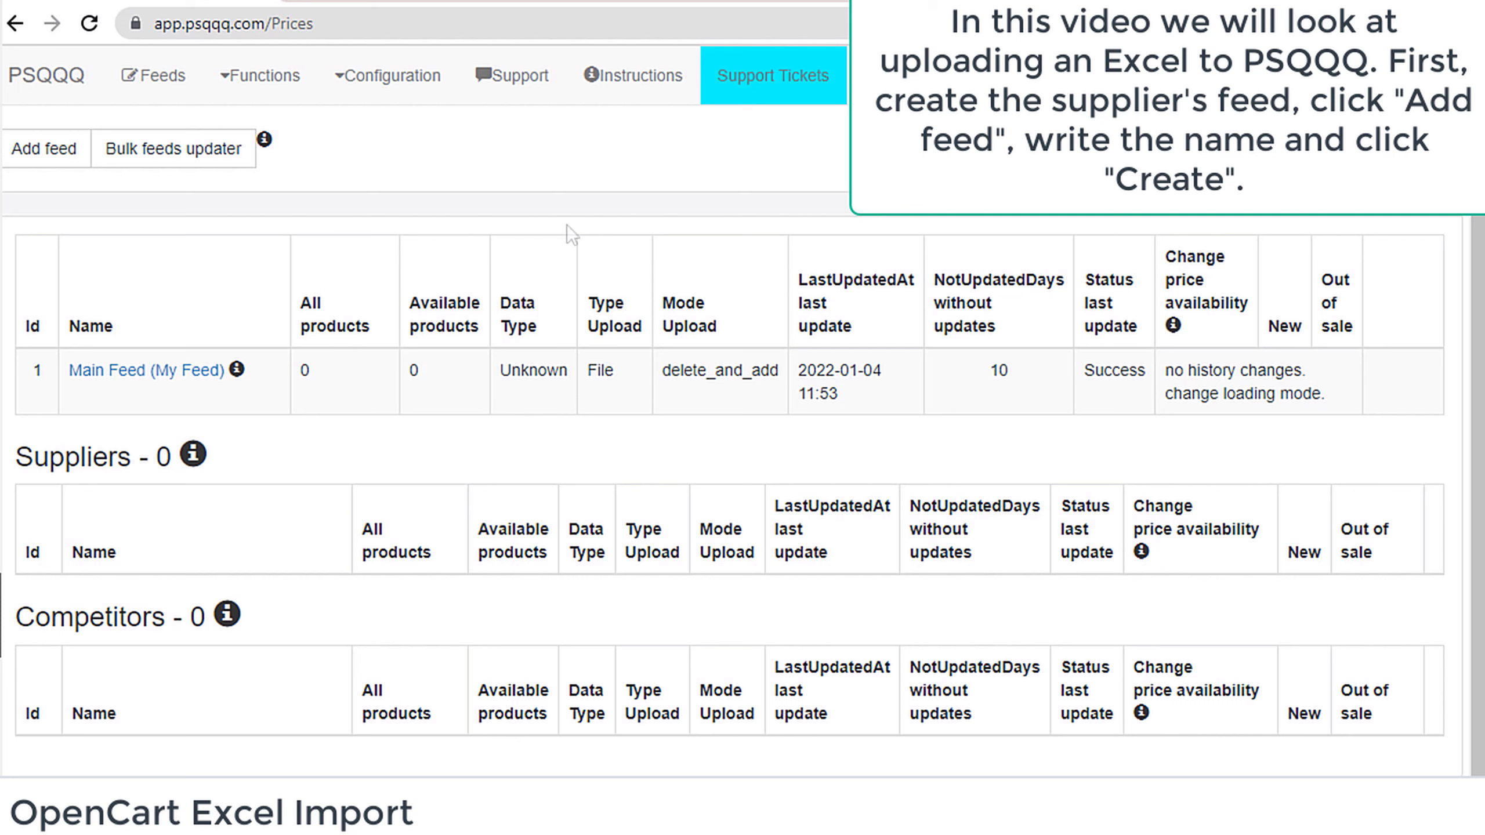
Step: Create a supplier feed named Test, upload test.csv from Downloads, and continue to field mapping
left_click(51, 163)
type("Test")
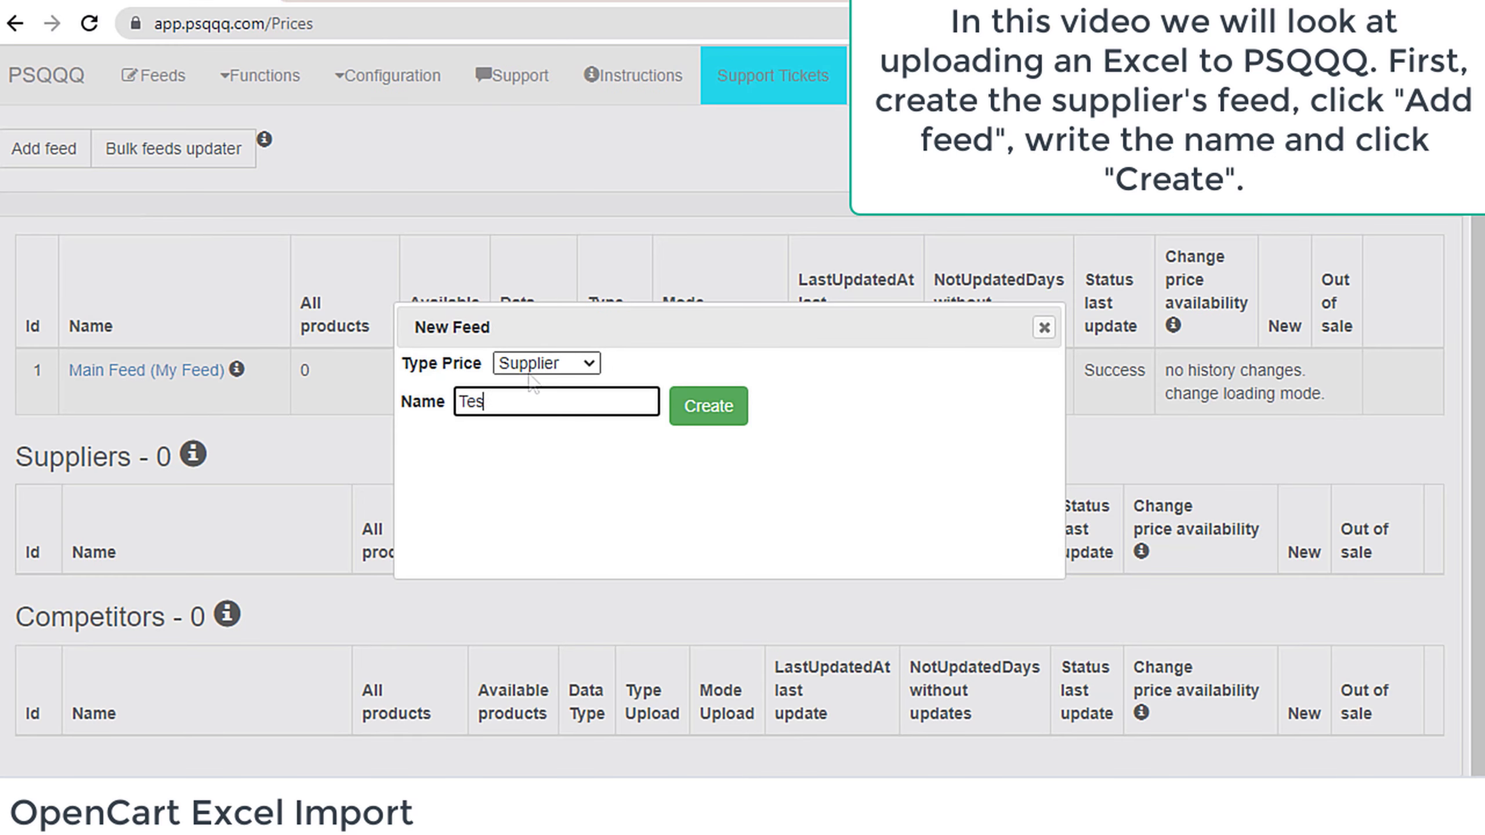
left_click(704, 418)
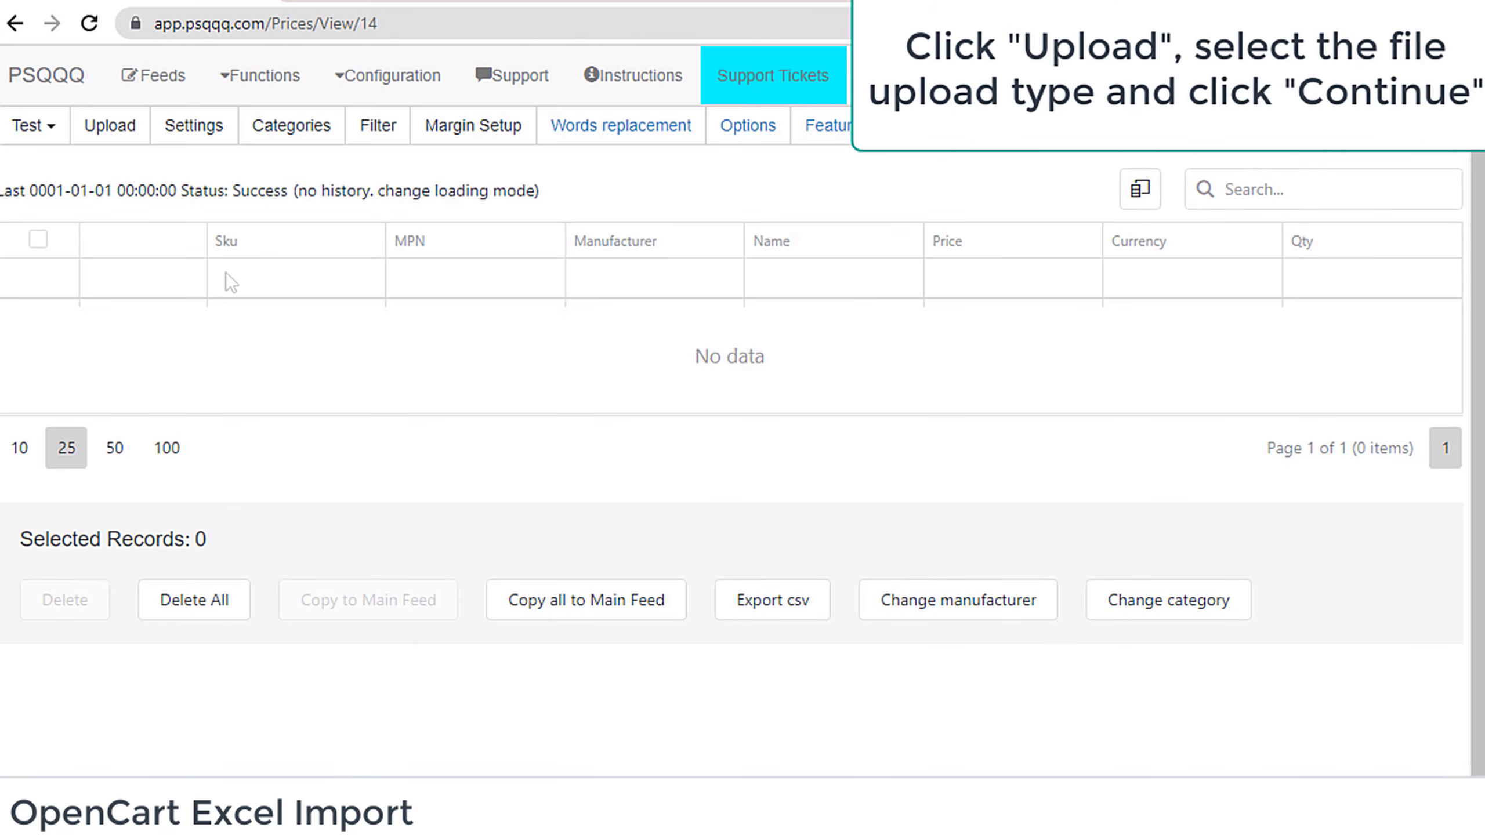
left_click(110, 125)
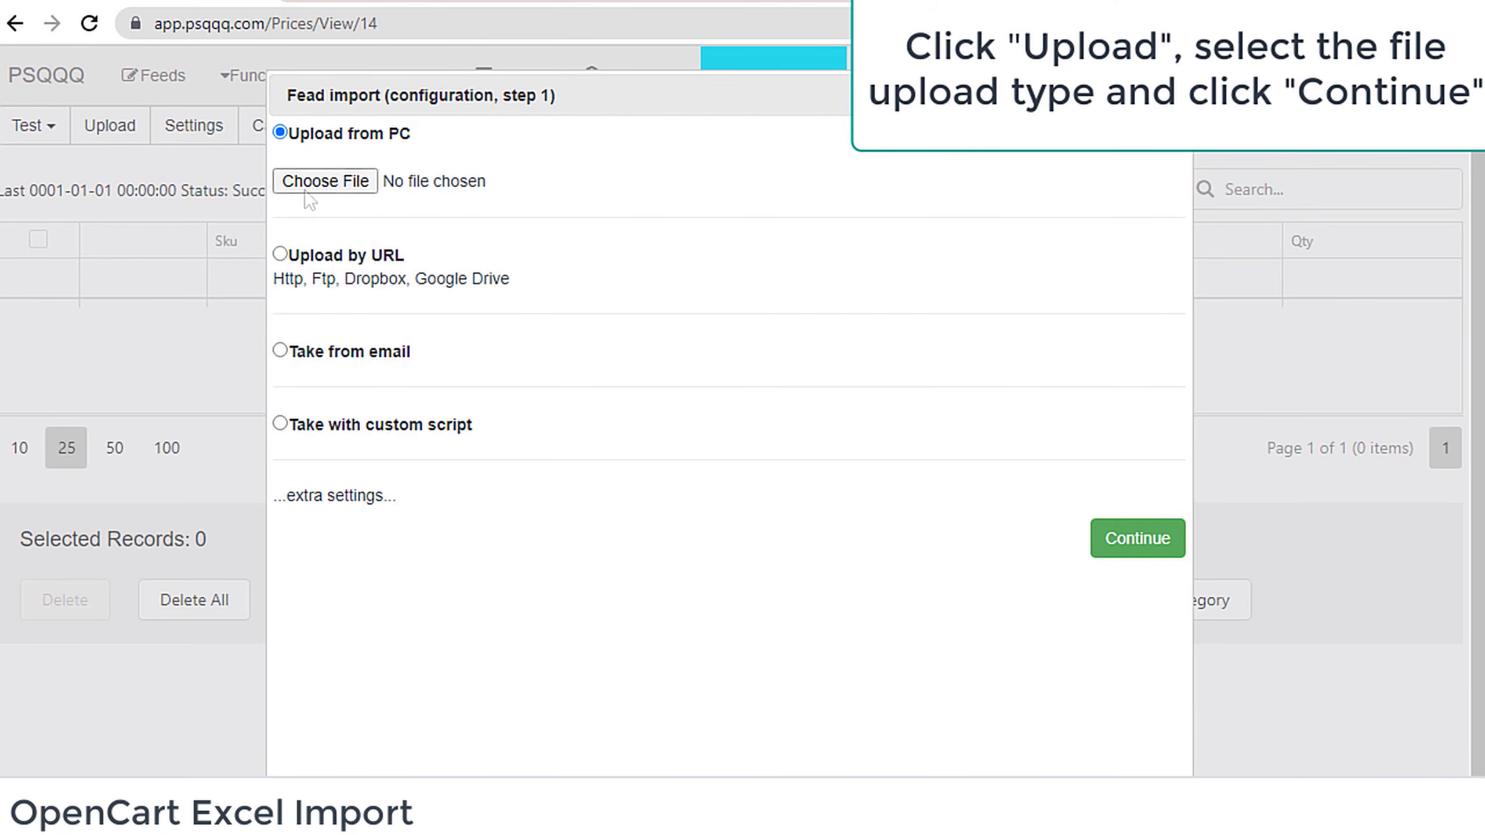
left_click(307, 183)
left_click(292, 157)
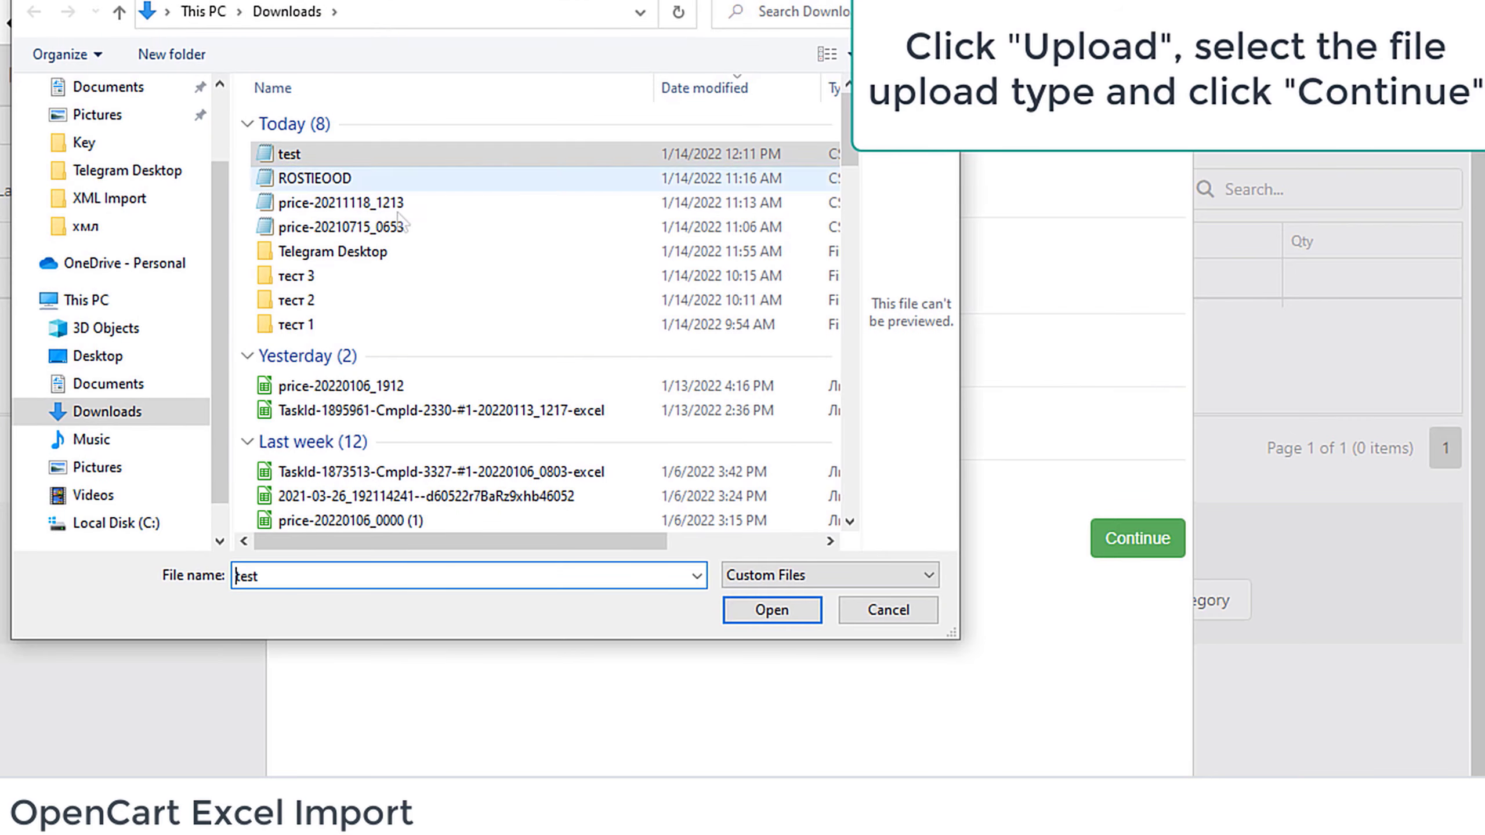
left_click(768, 608)
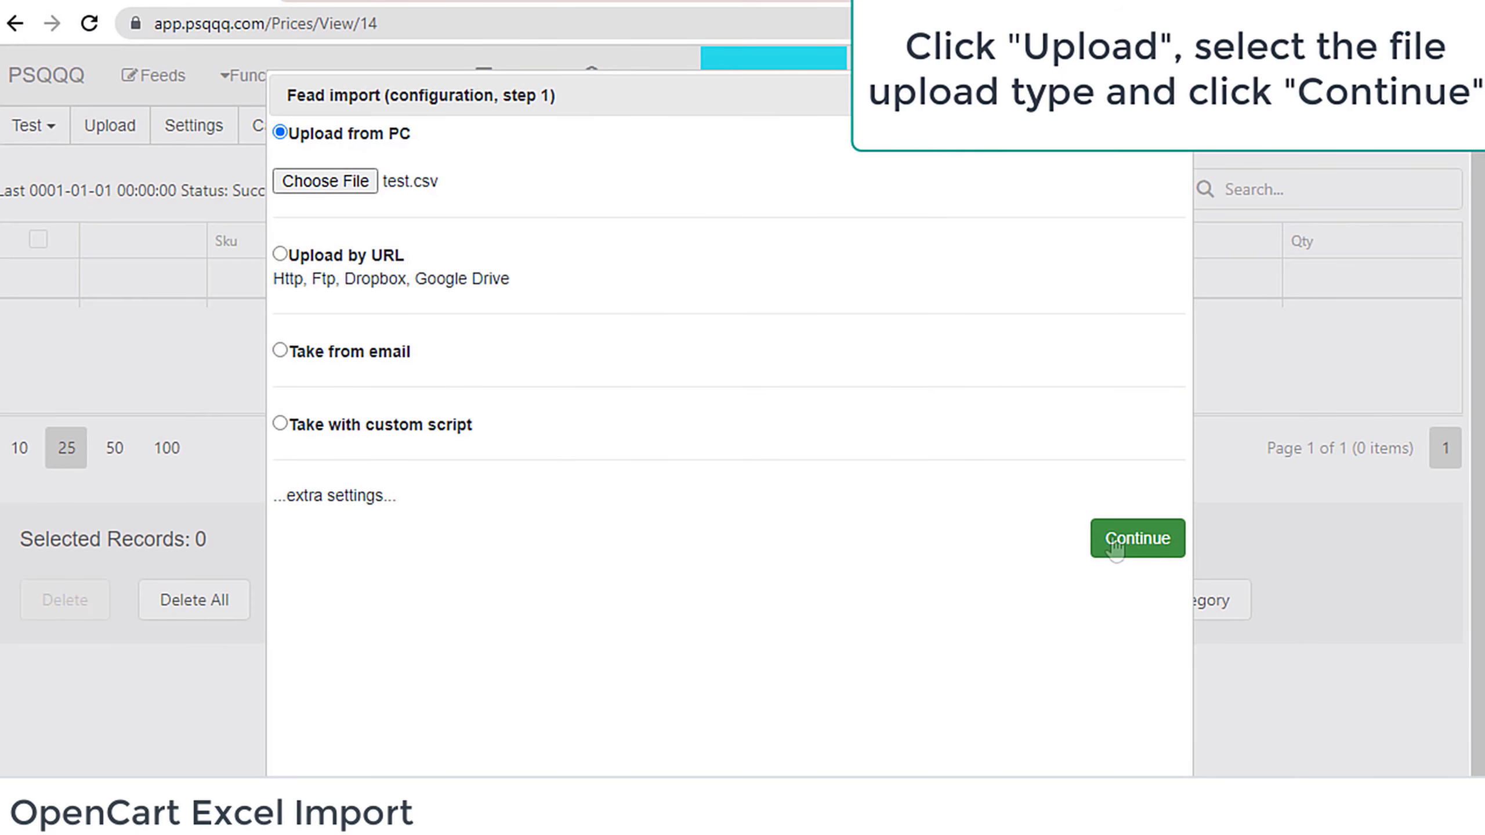
left_click(1117, 541)
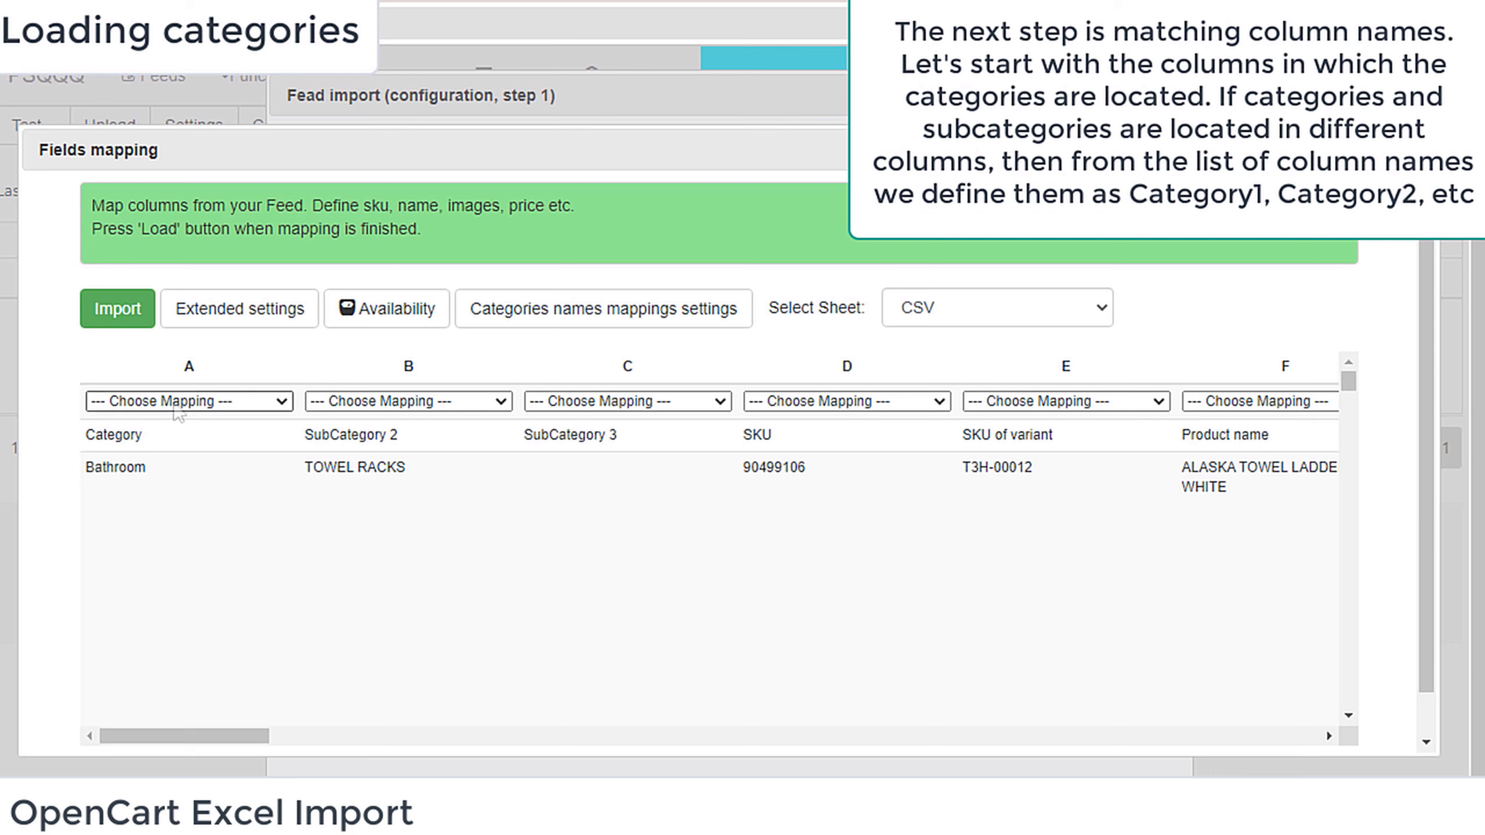
Step: Map column A (Category) to Category1, B (SubCategory 2) to Category2, and C (SubCategory 3) to Category3
left_click(175, 402)
scroll(177, 550, "down", 5)
scroll(176, 555, "down", 4)
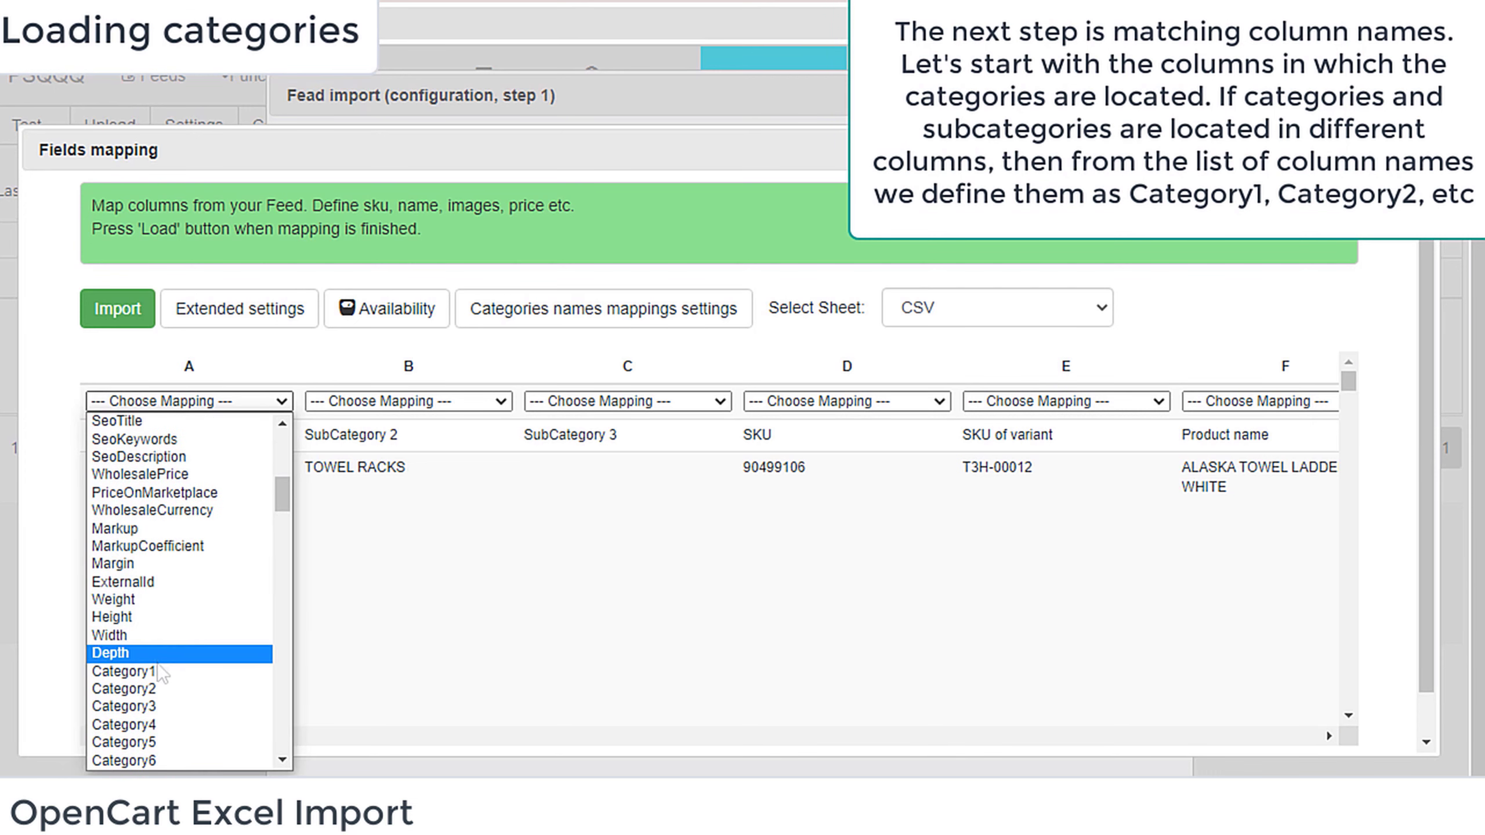
left_click(124, 671)
left_click(356, 404)
scroll(374, 597, "down", 4)
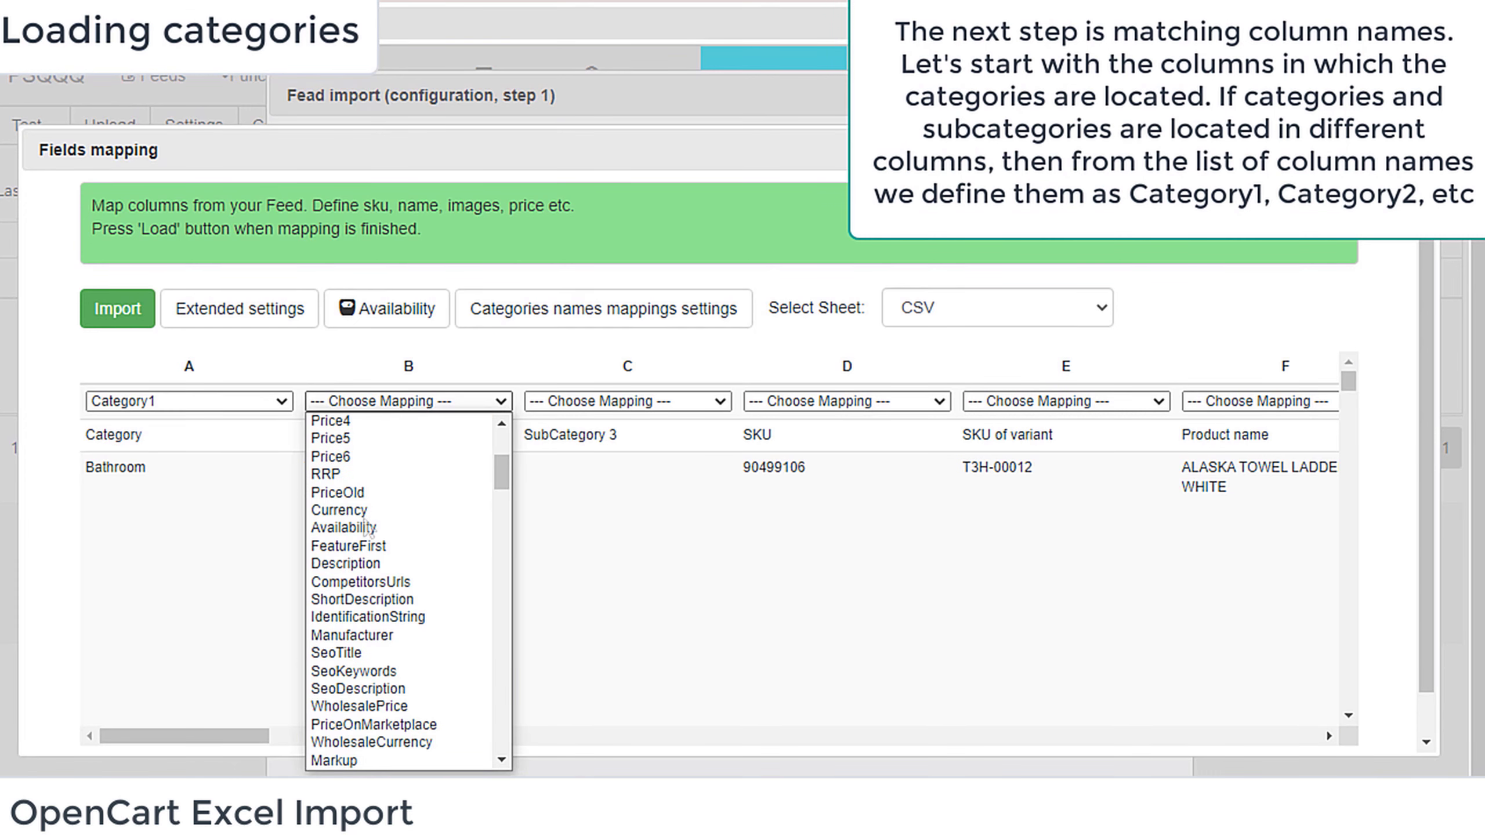
scroll(381, 620, "down", 4)
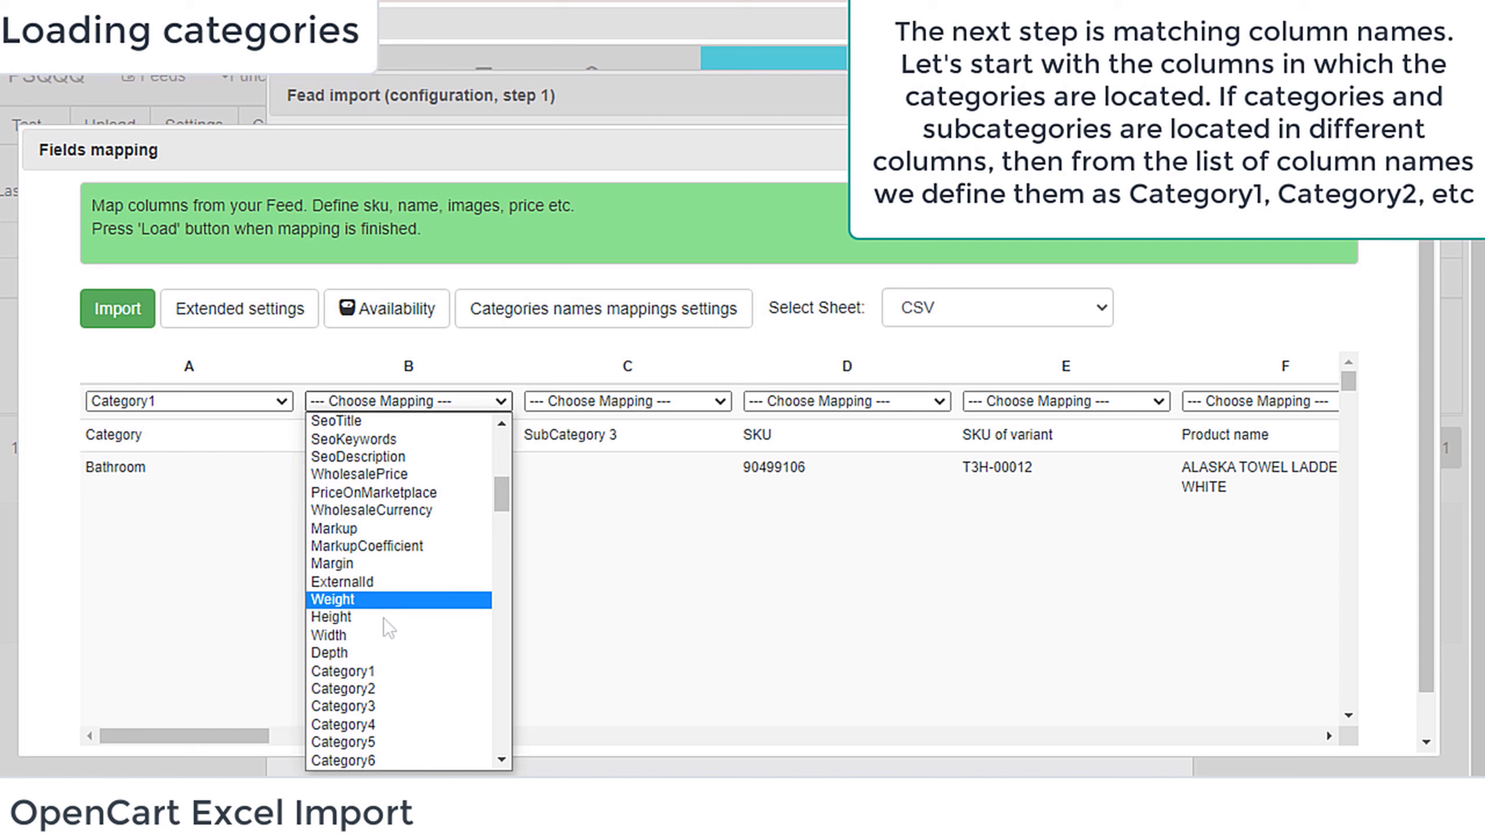
left_click(381, 689)
left_click(625, 402)
scroll(579, 592, "down", 5)
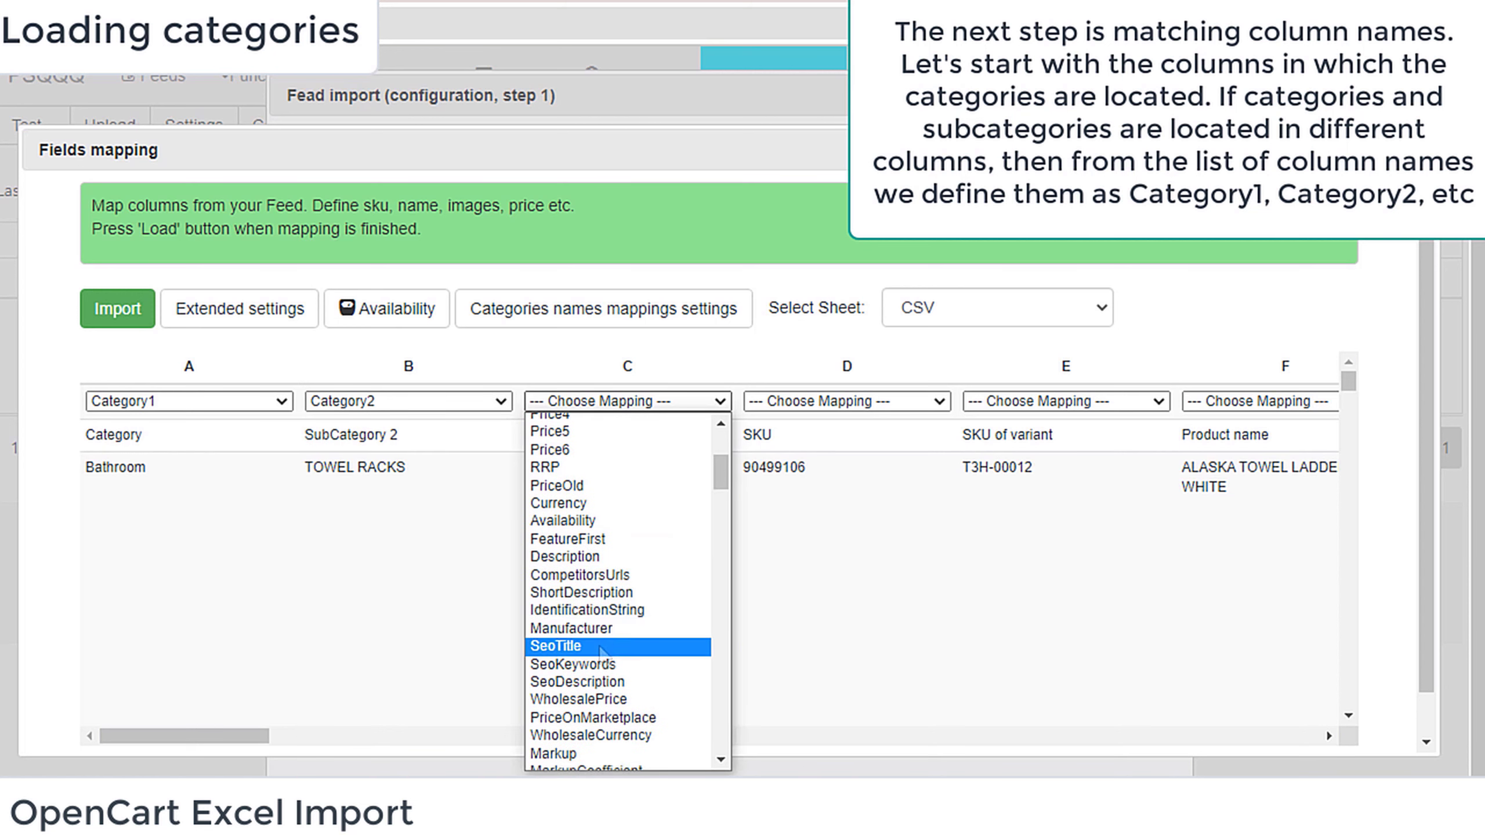
scroll(579, 637, "down", 5)
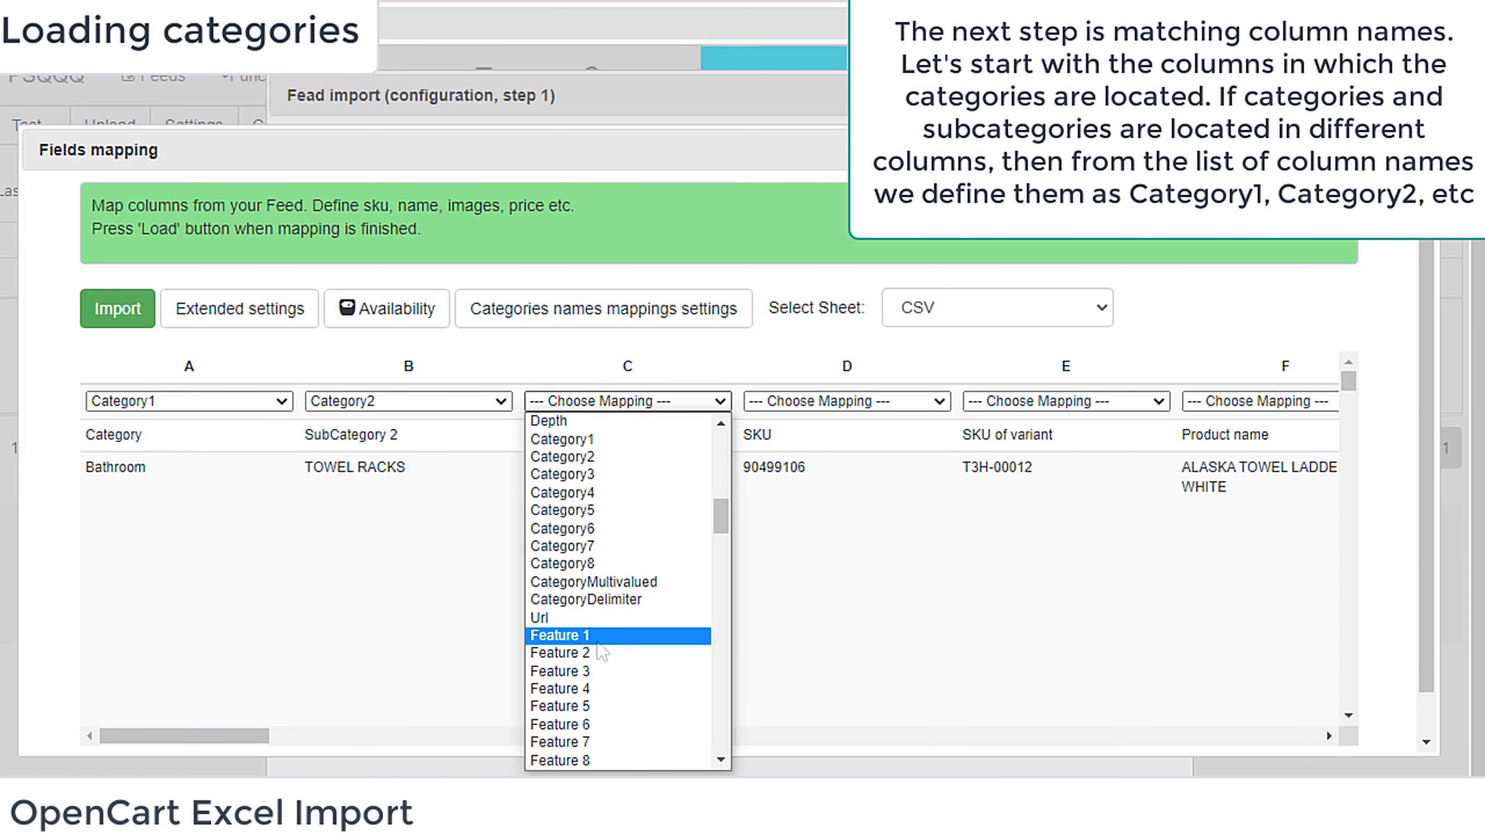
left_click(575, 474)
left_click_drag(245, 736, 321, 738)
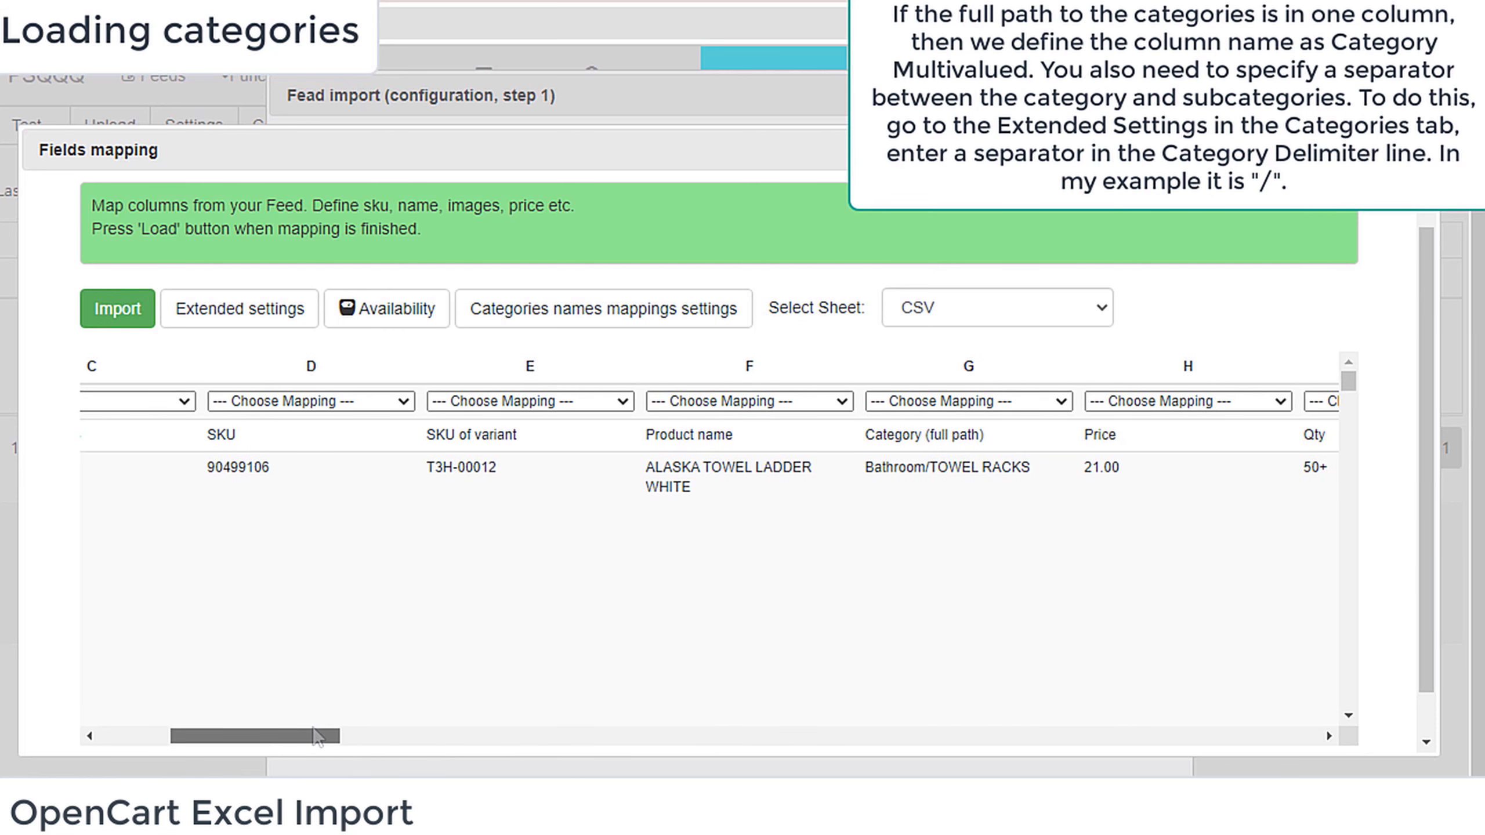
Step: Map the full-path category column G to CategoryMultivalued
left_click(923, 409)
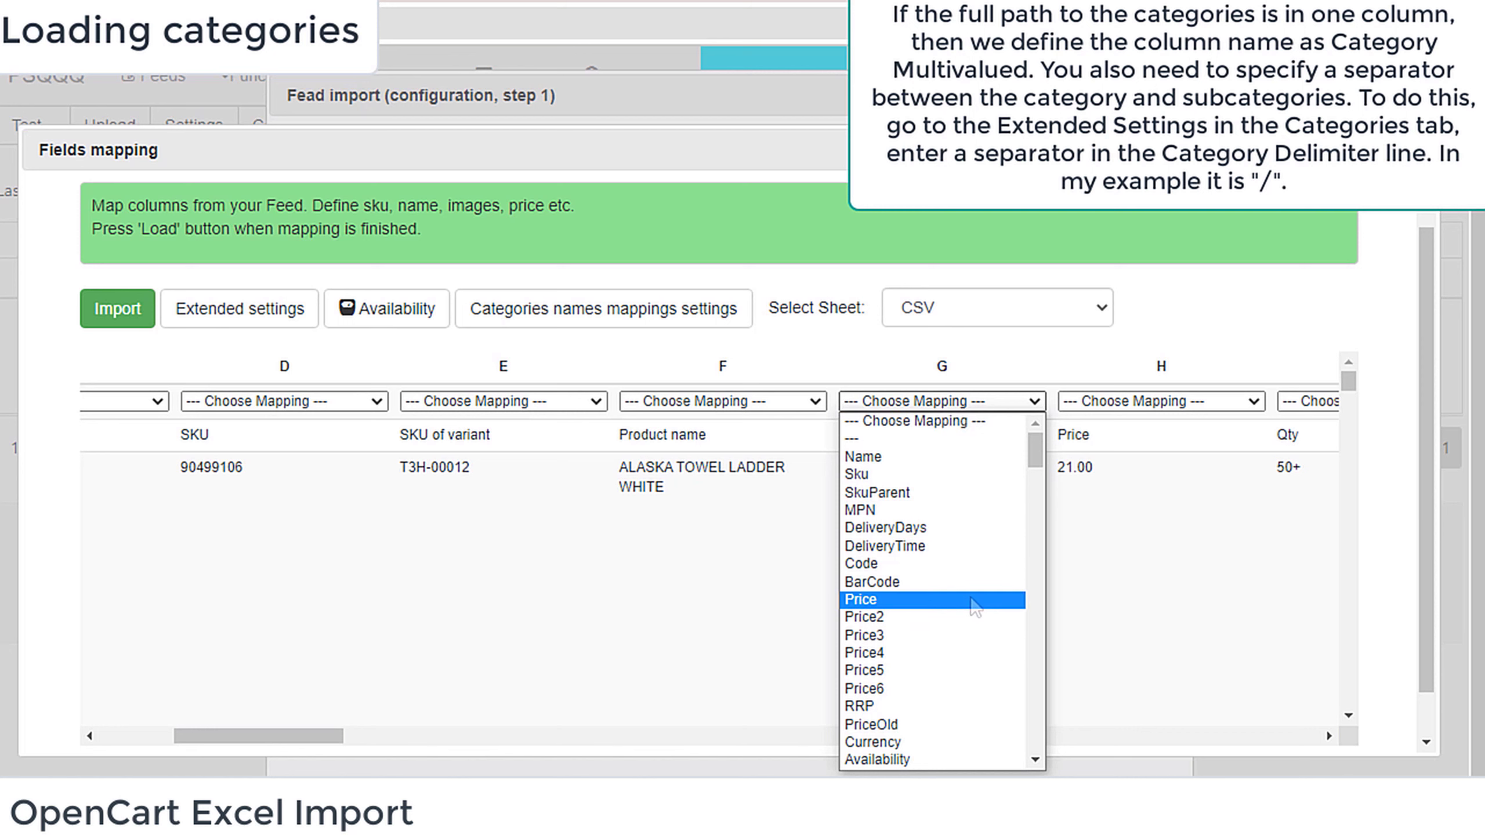
scroll(975, 607, "down", 4)
scroll(973, 607, "down", 4)
scroll(974, 607, "down", 4)
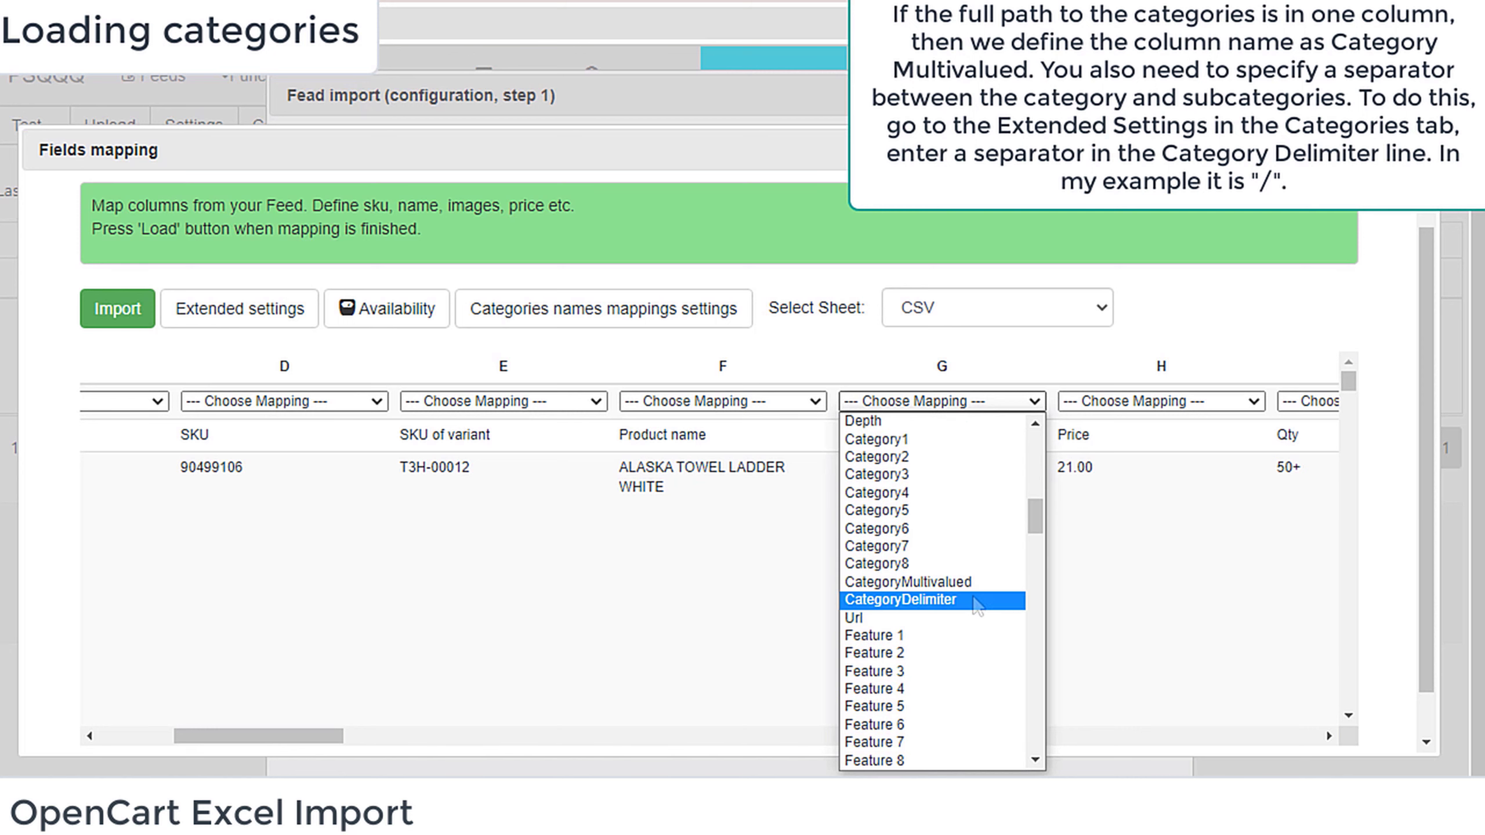
left_click(939, 584)
Step: In Extended settings > Category, set CategoryDelimiter to /
left_click(255, 322)
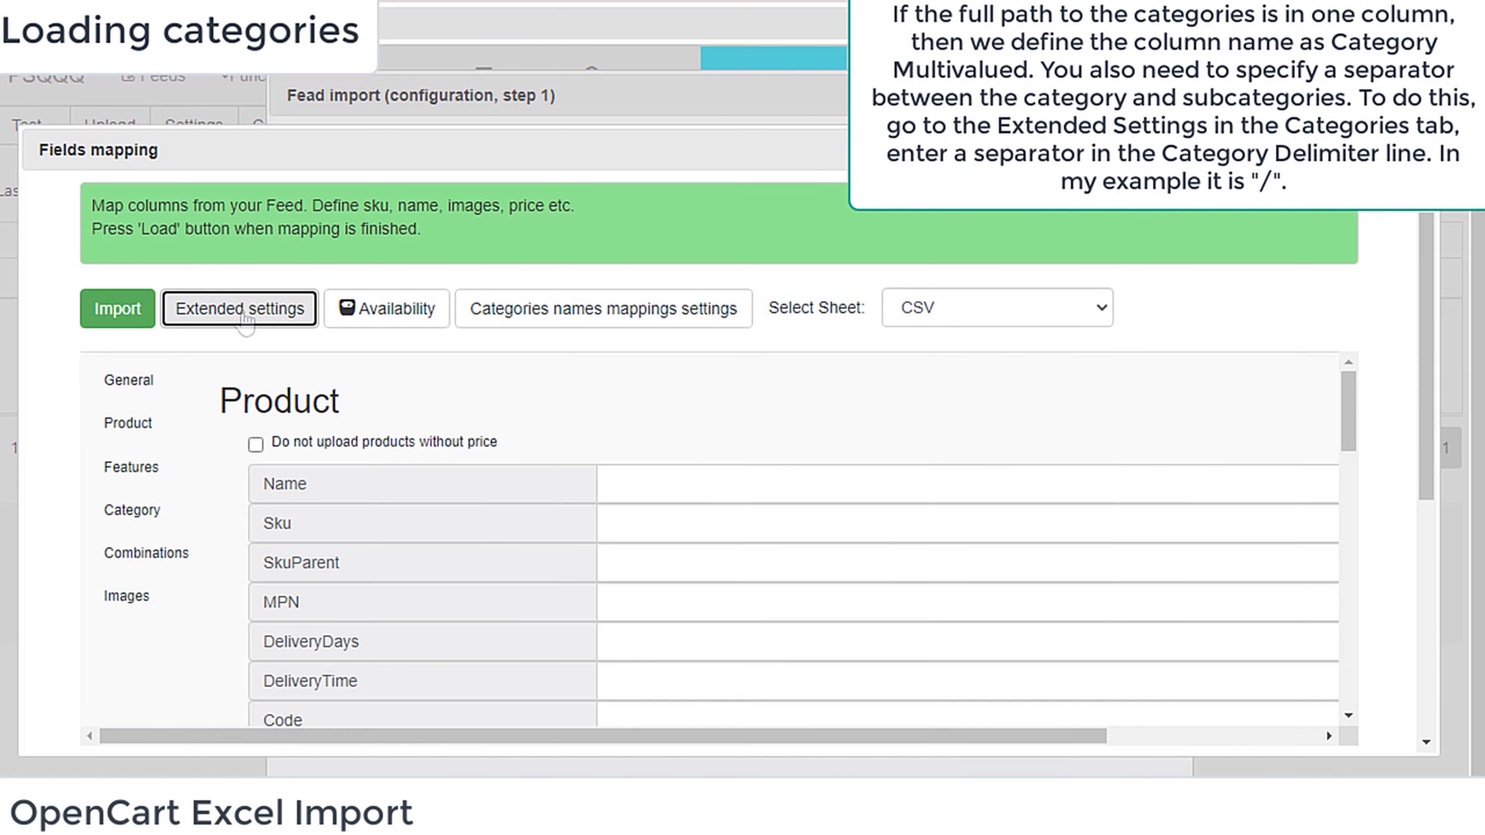
left_click(146, 512)
scroll(968, 509, "down", 3)
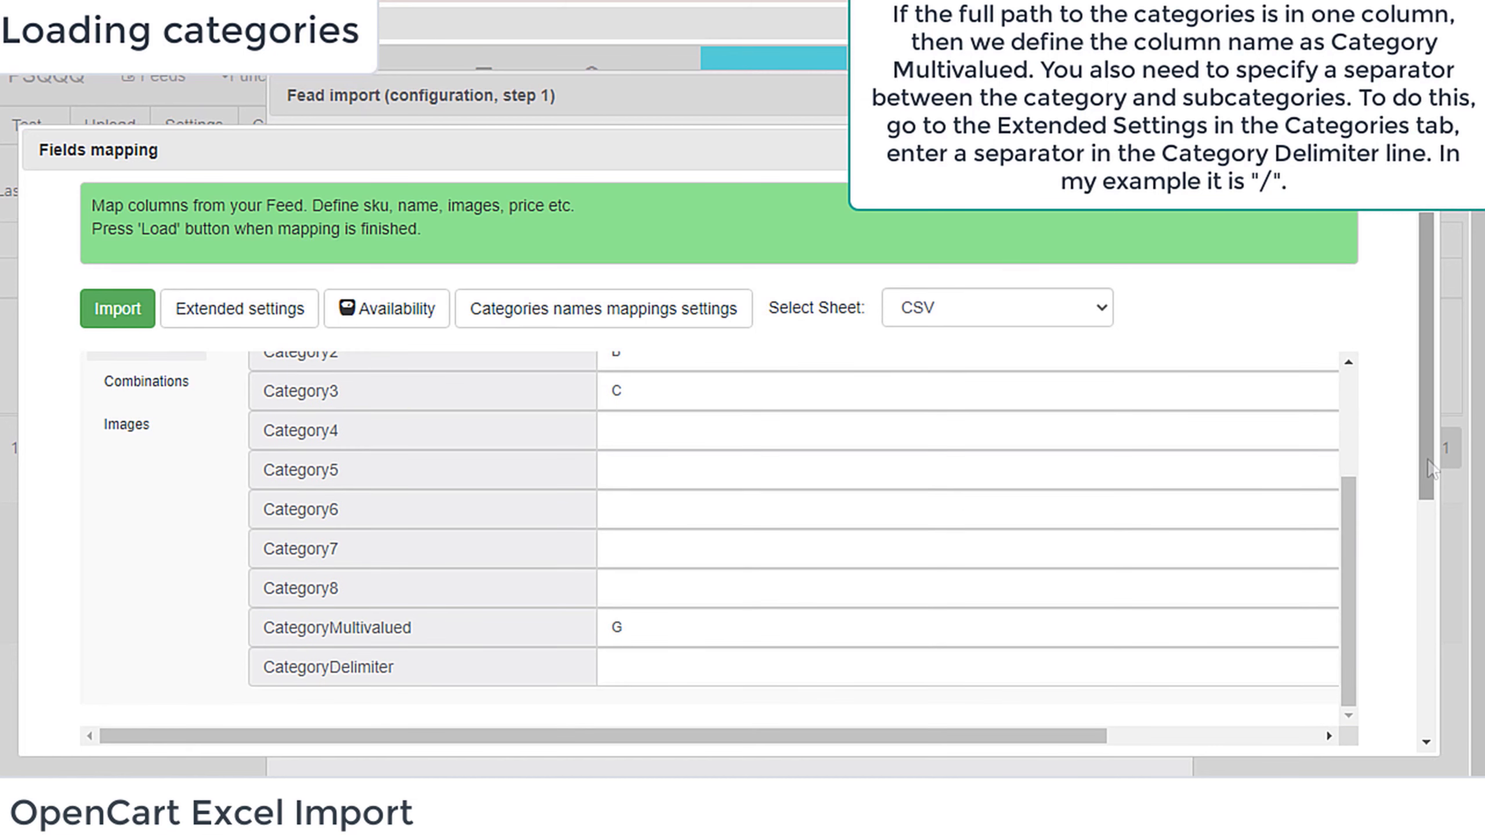
scroll(1431, 469, "down", 5)
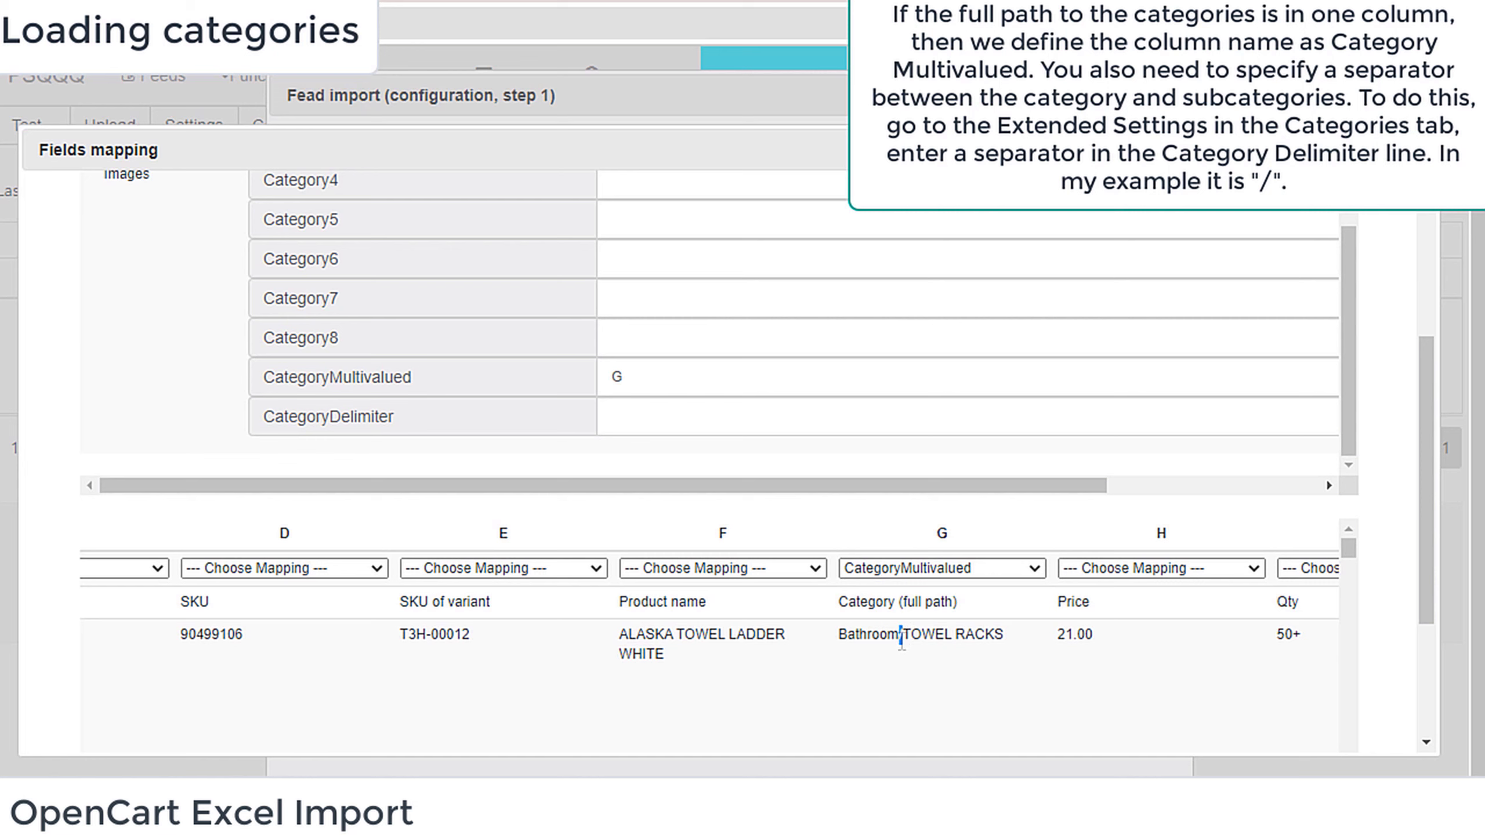
left_click(613, 415)
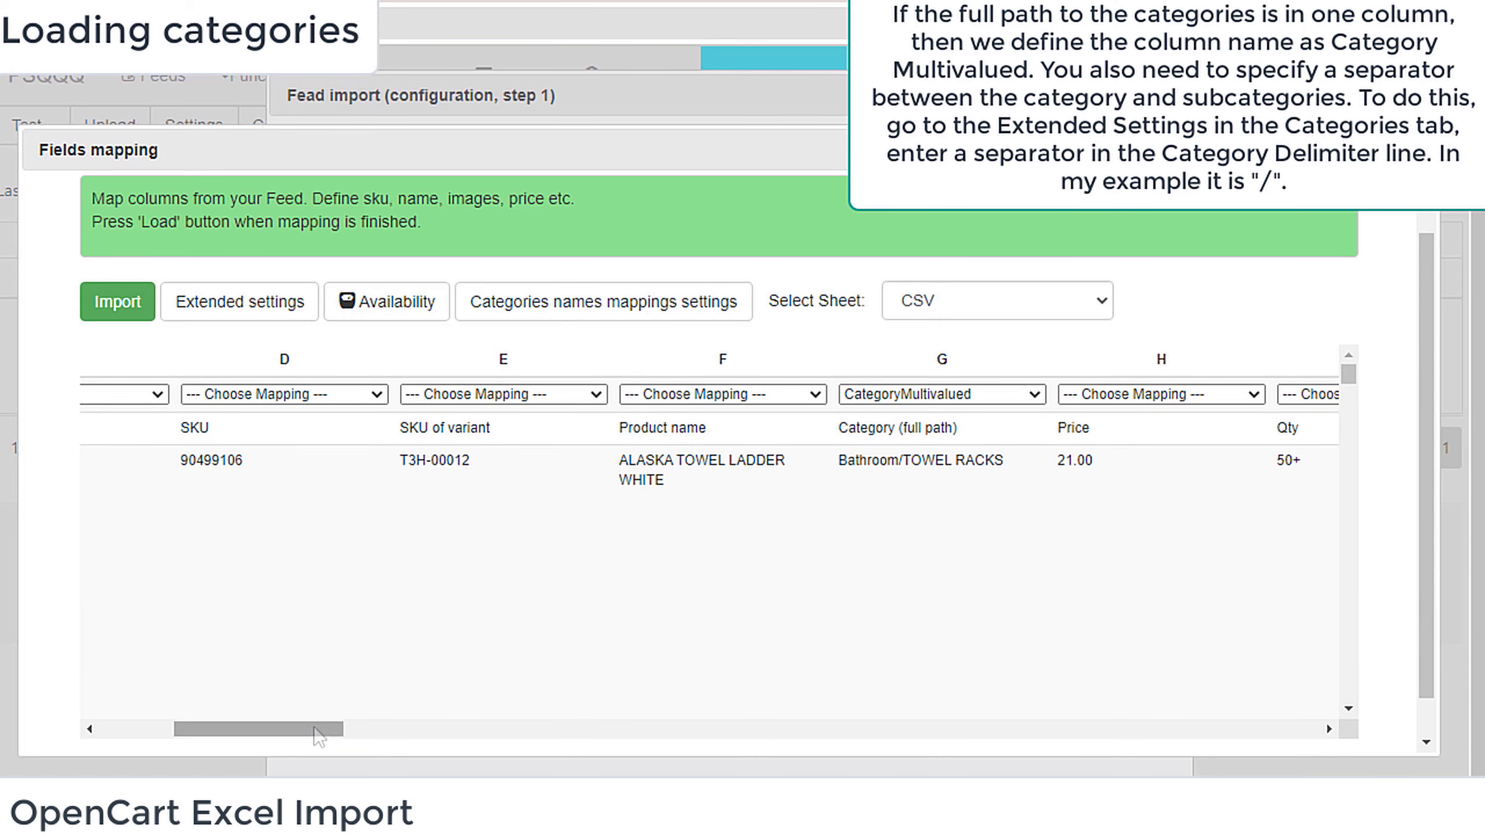
left_click_drag(307, 729, 232, 731)
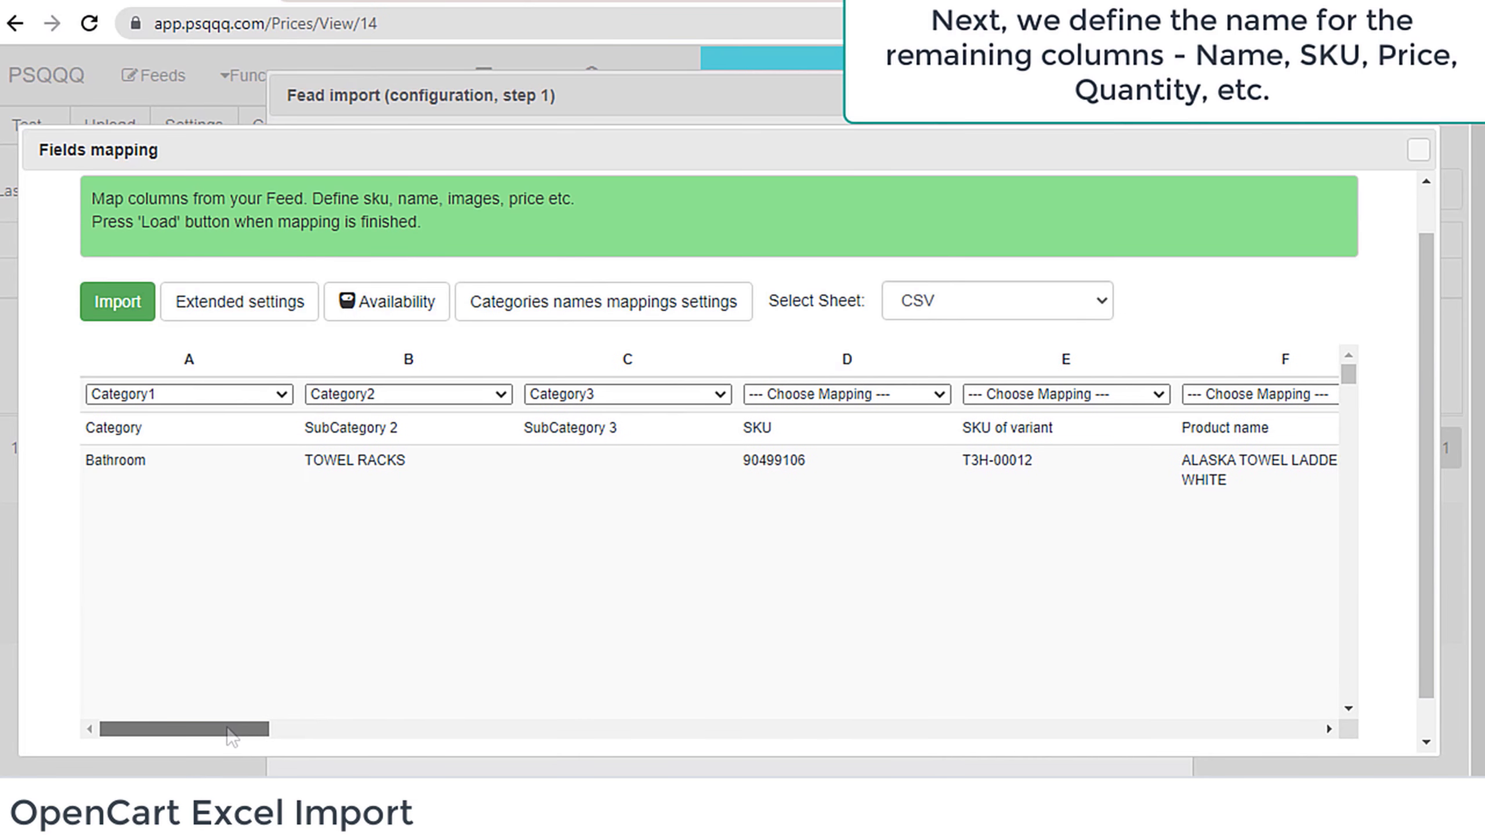
Step: Map column D to Sku and column F to Name
left_click(838, 394)
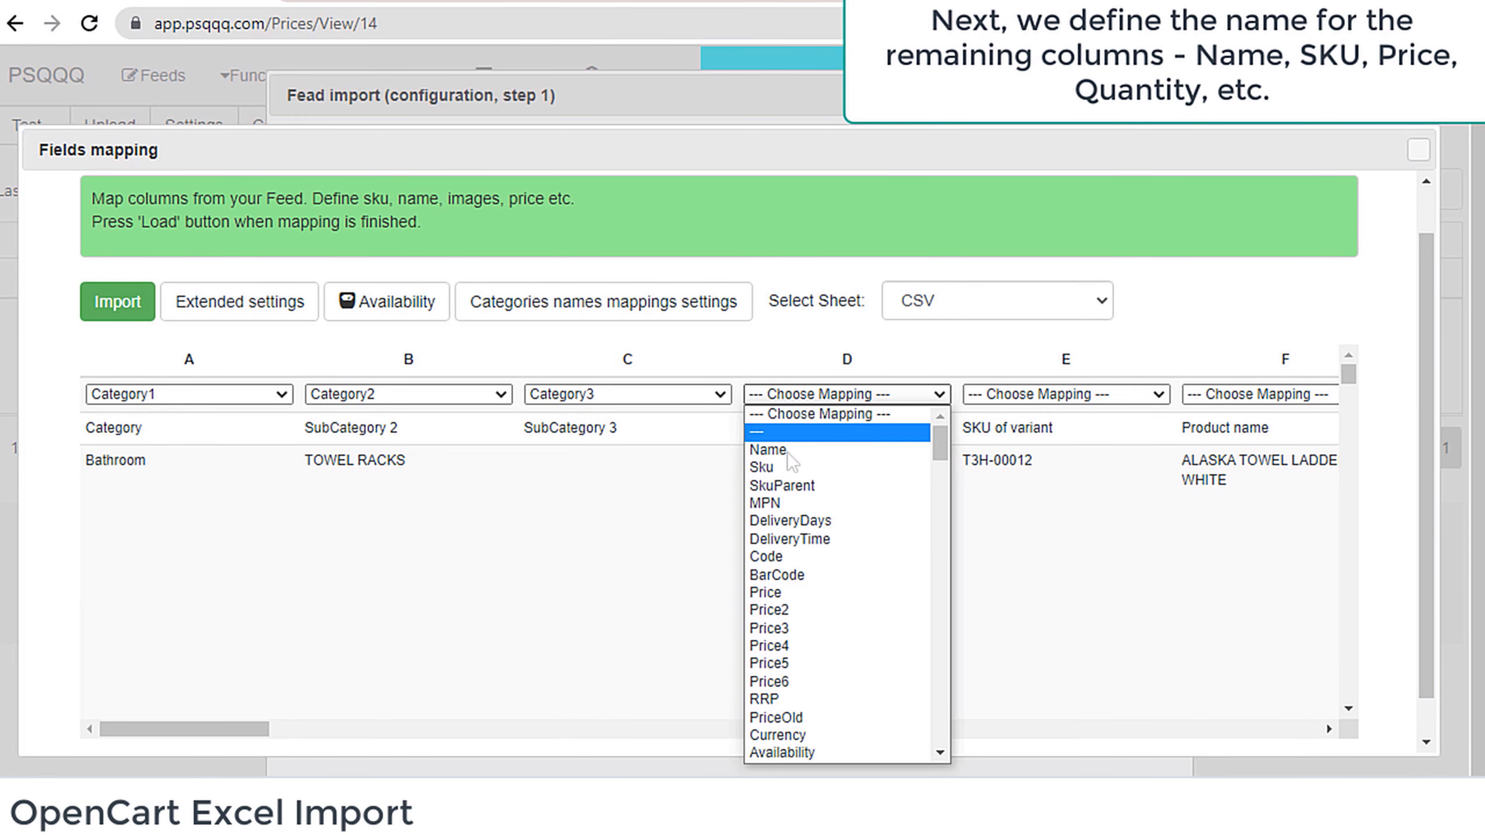
left_click(777, 468)
left_click(1210, 394)
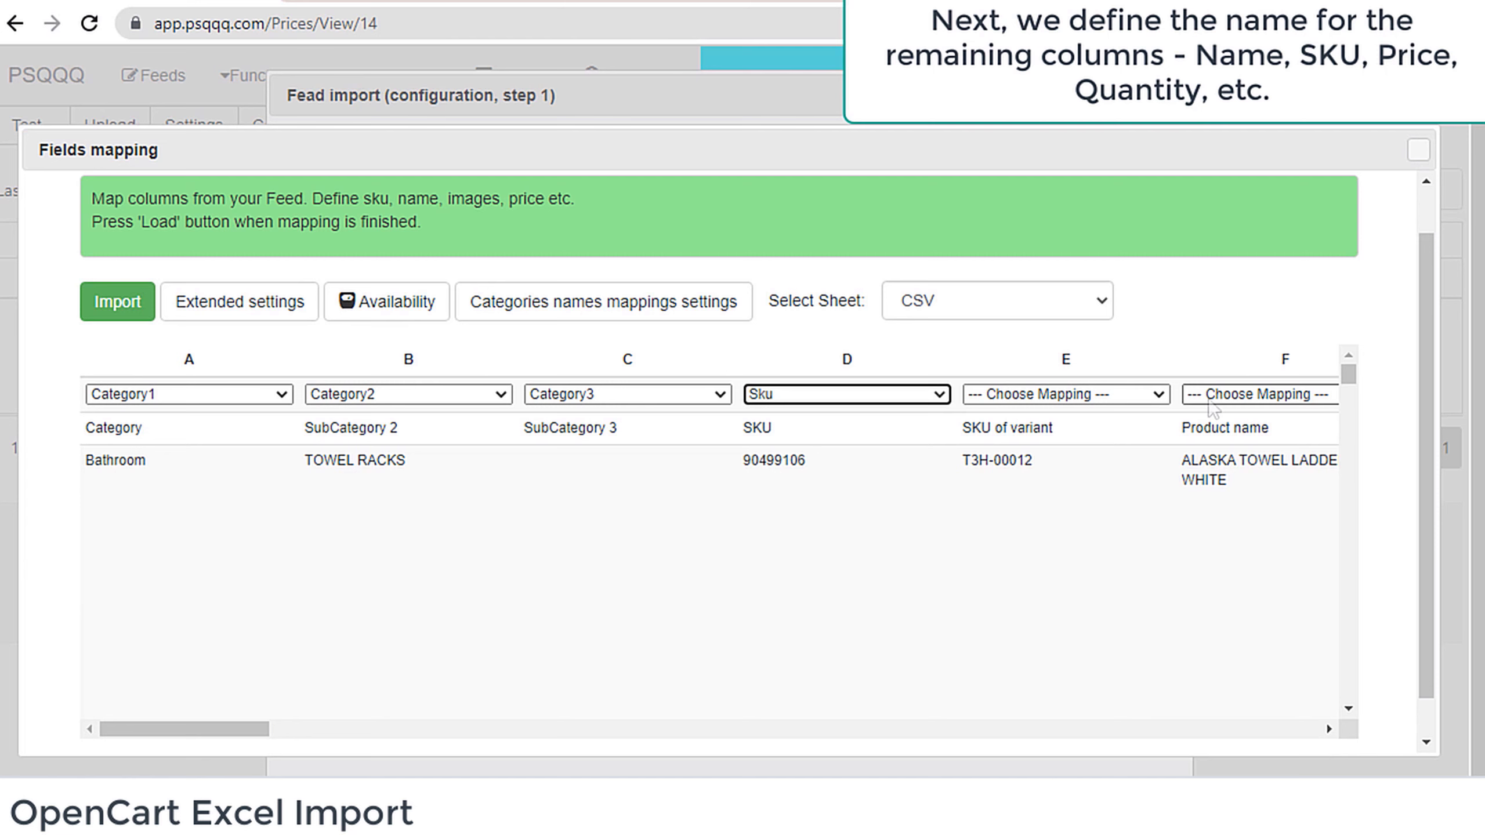
left_click(1213, 455)
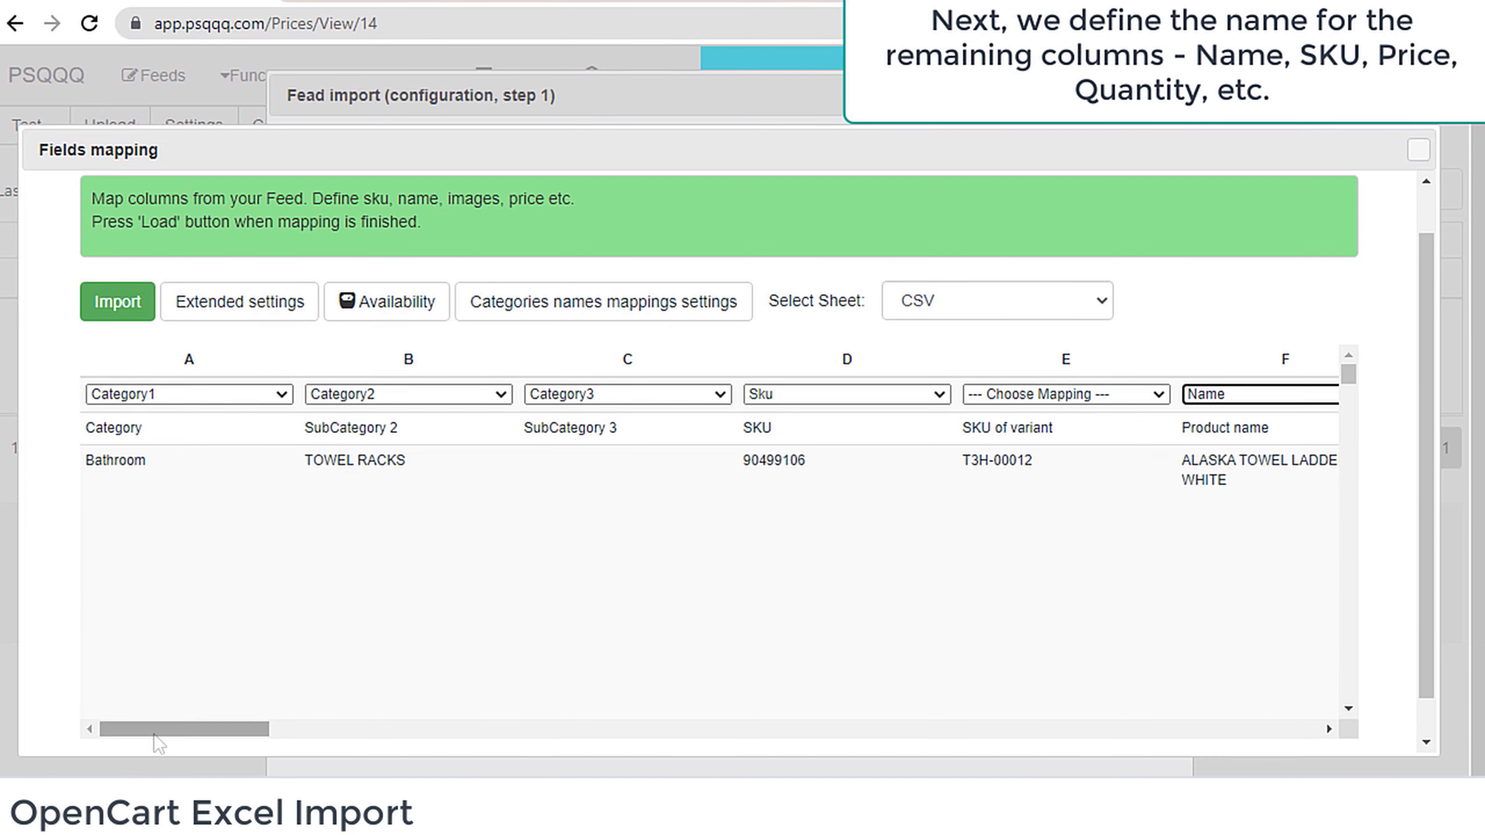
left_click_drag(153, 733, 283, 733)
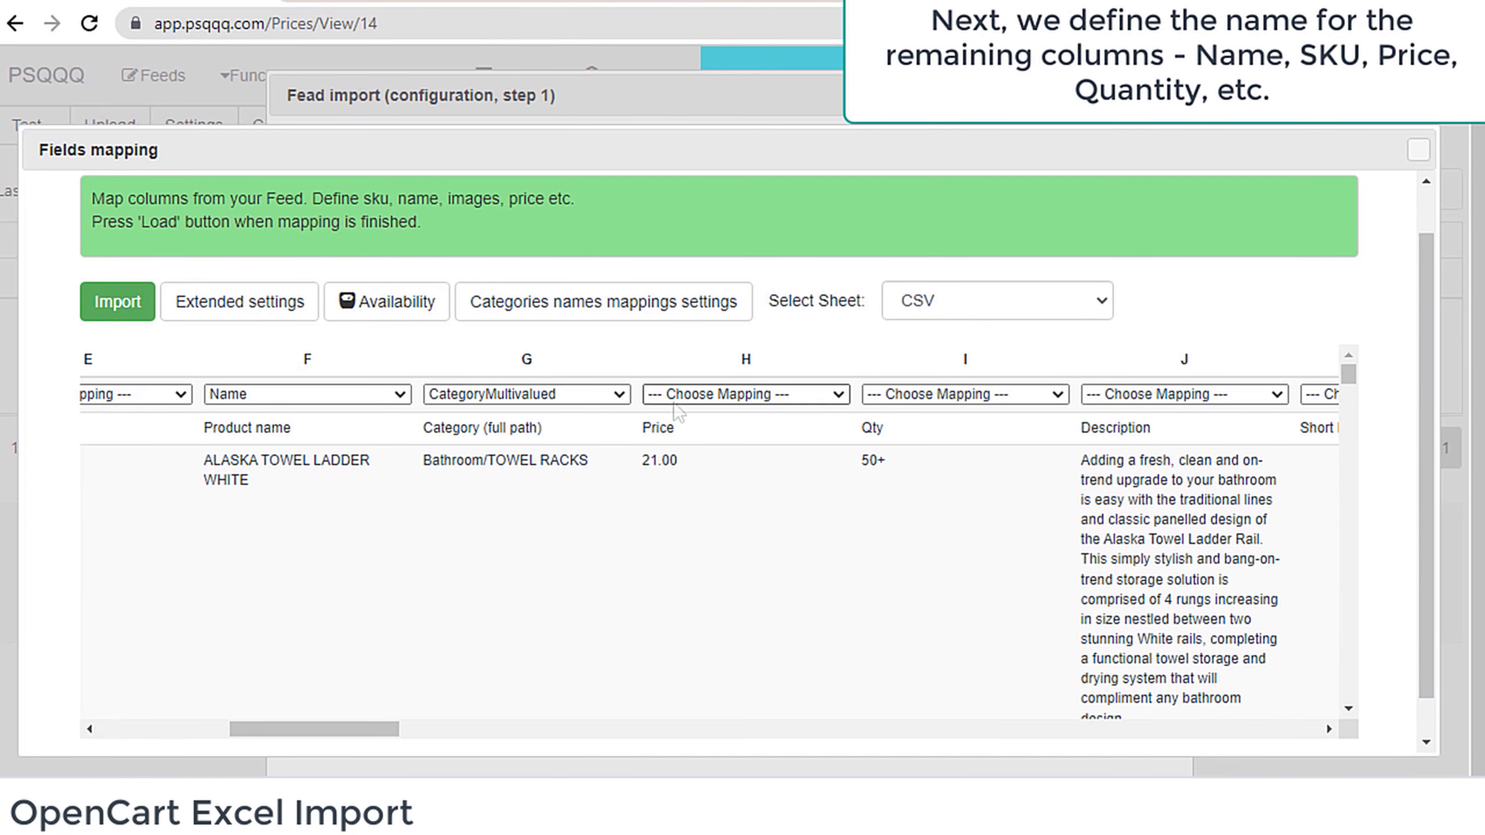
Step: Map column H to Price, the Qty column I to Availability, and column J to Description
left_click(672, 396)
left_click(684, 593)
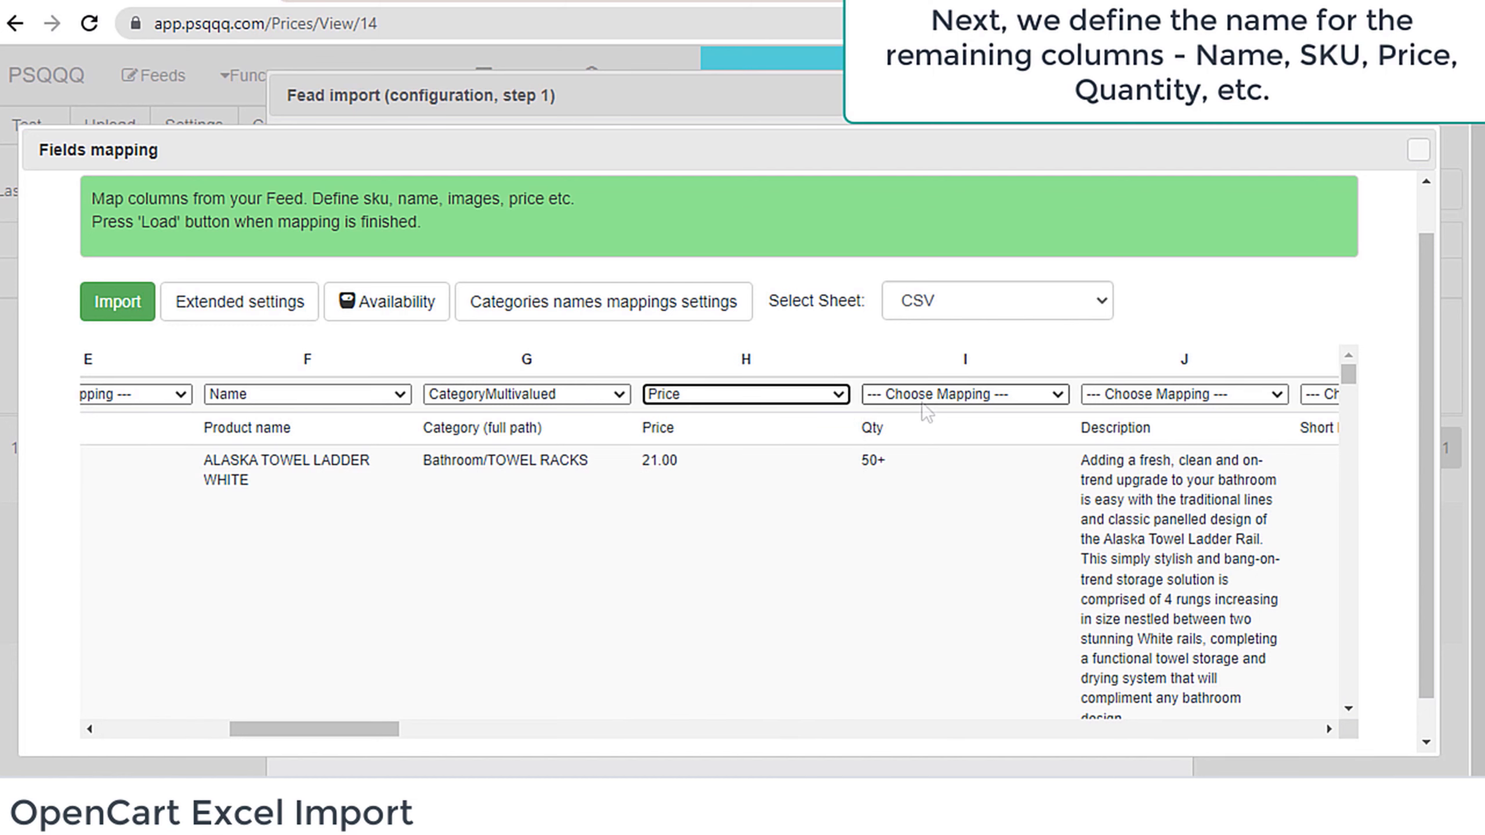
left_click(926, 396)
left_click(900, 754)
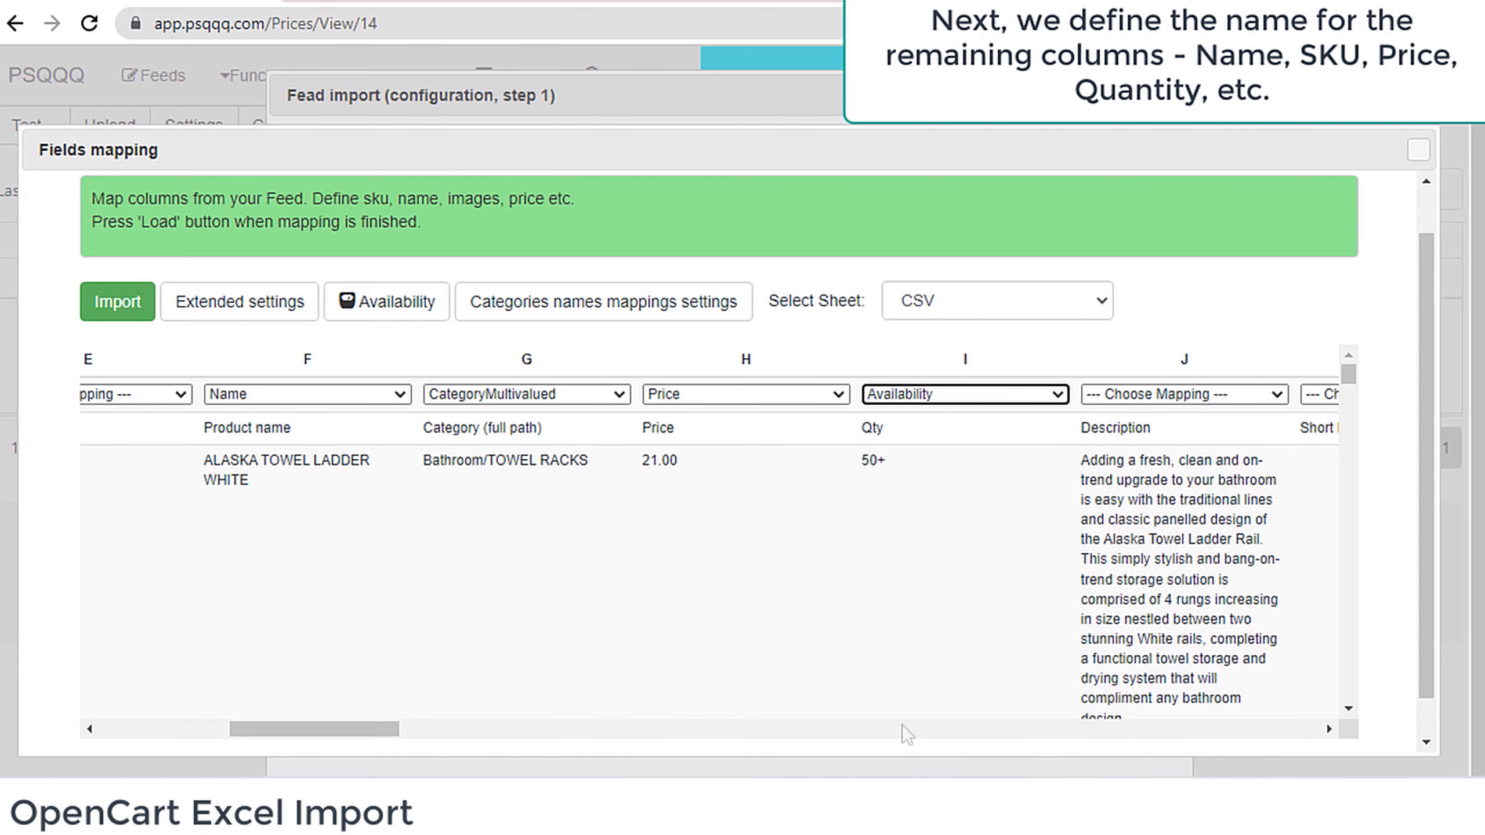
left_click(1193, 396)
scroll(1209, 518, "down", 5)
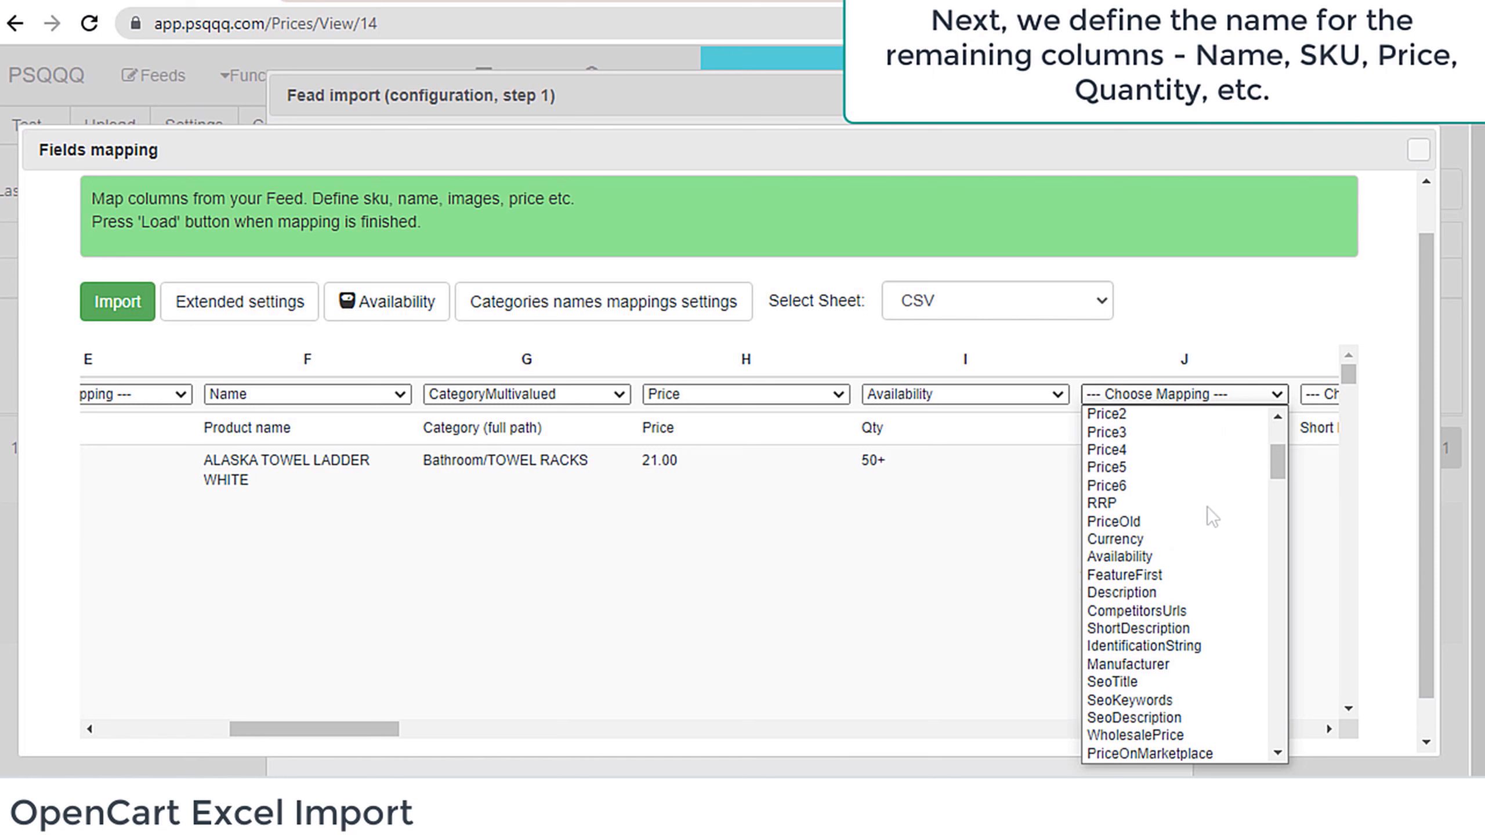
scroll(1209, 517, "down", 1)
left_click(1163, 558)
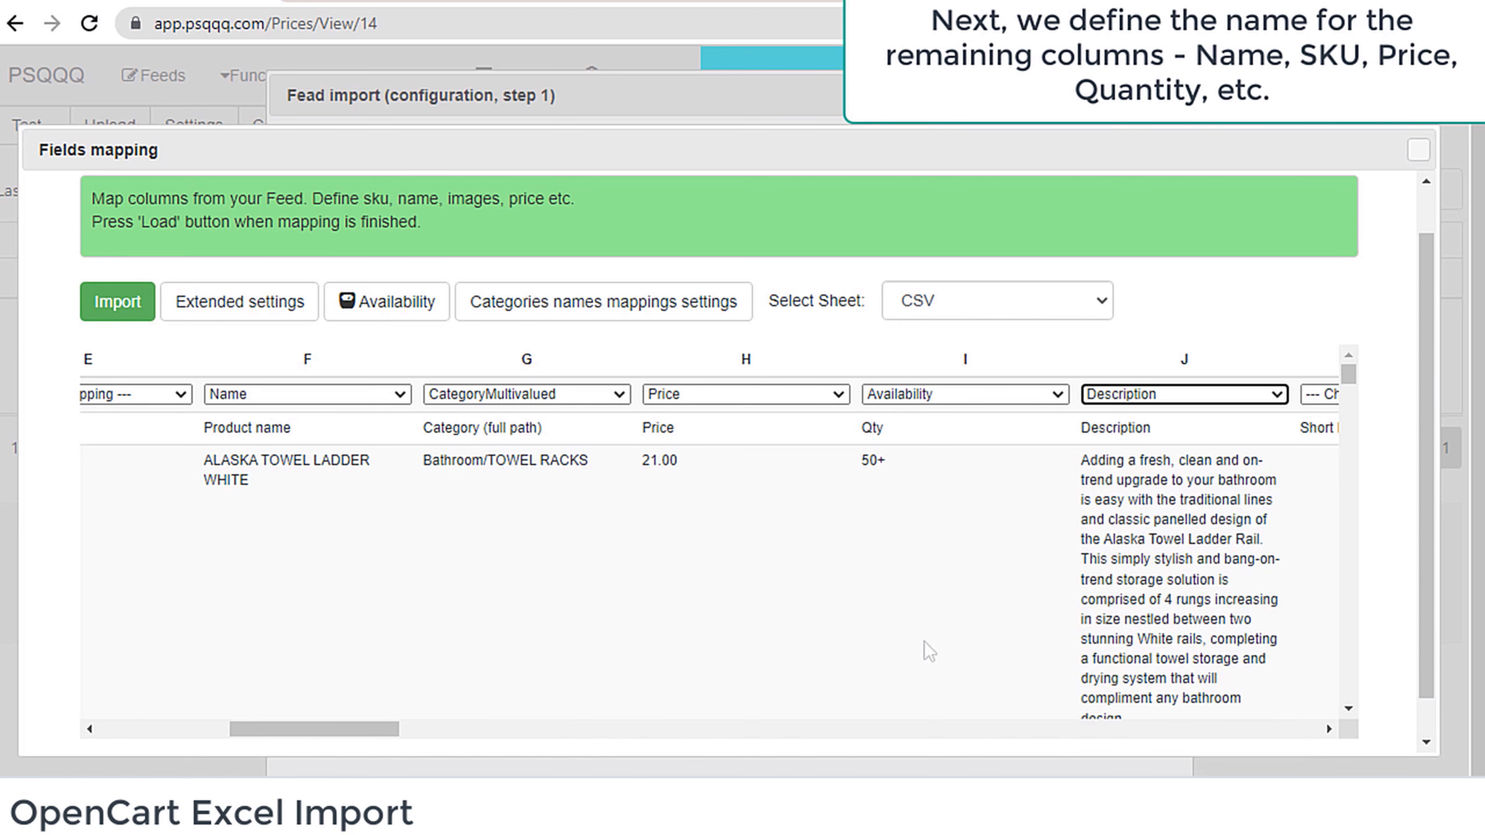
left_click_drag(374, 729, 515, 731)
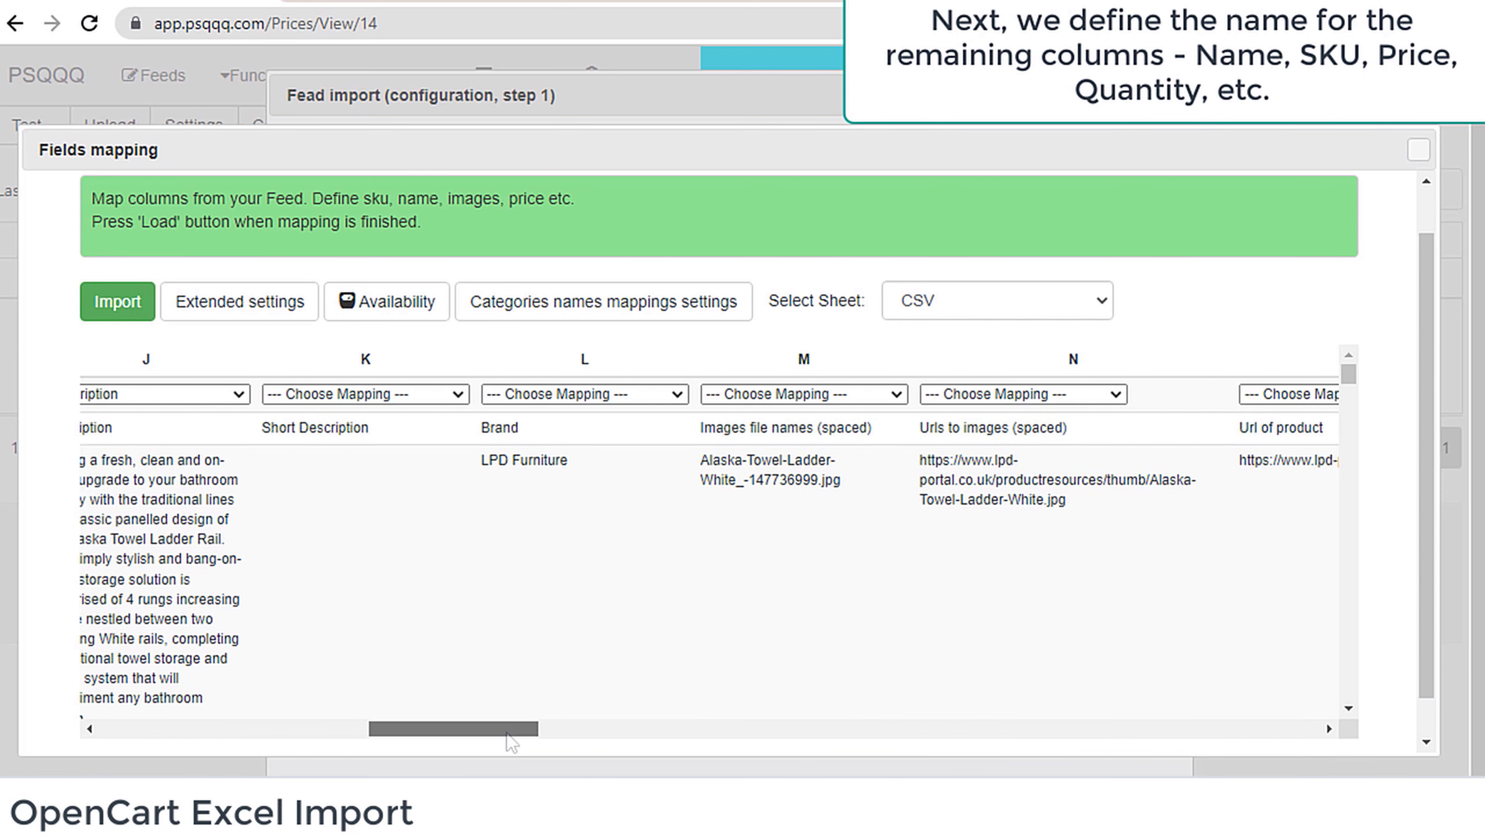
Step: Map column K to ShortDescription and the Brand column L to Manufacturer
left_click(366, 394)
scroll(353, 537, "down", 4)
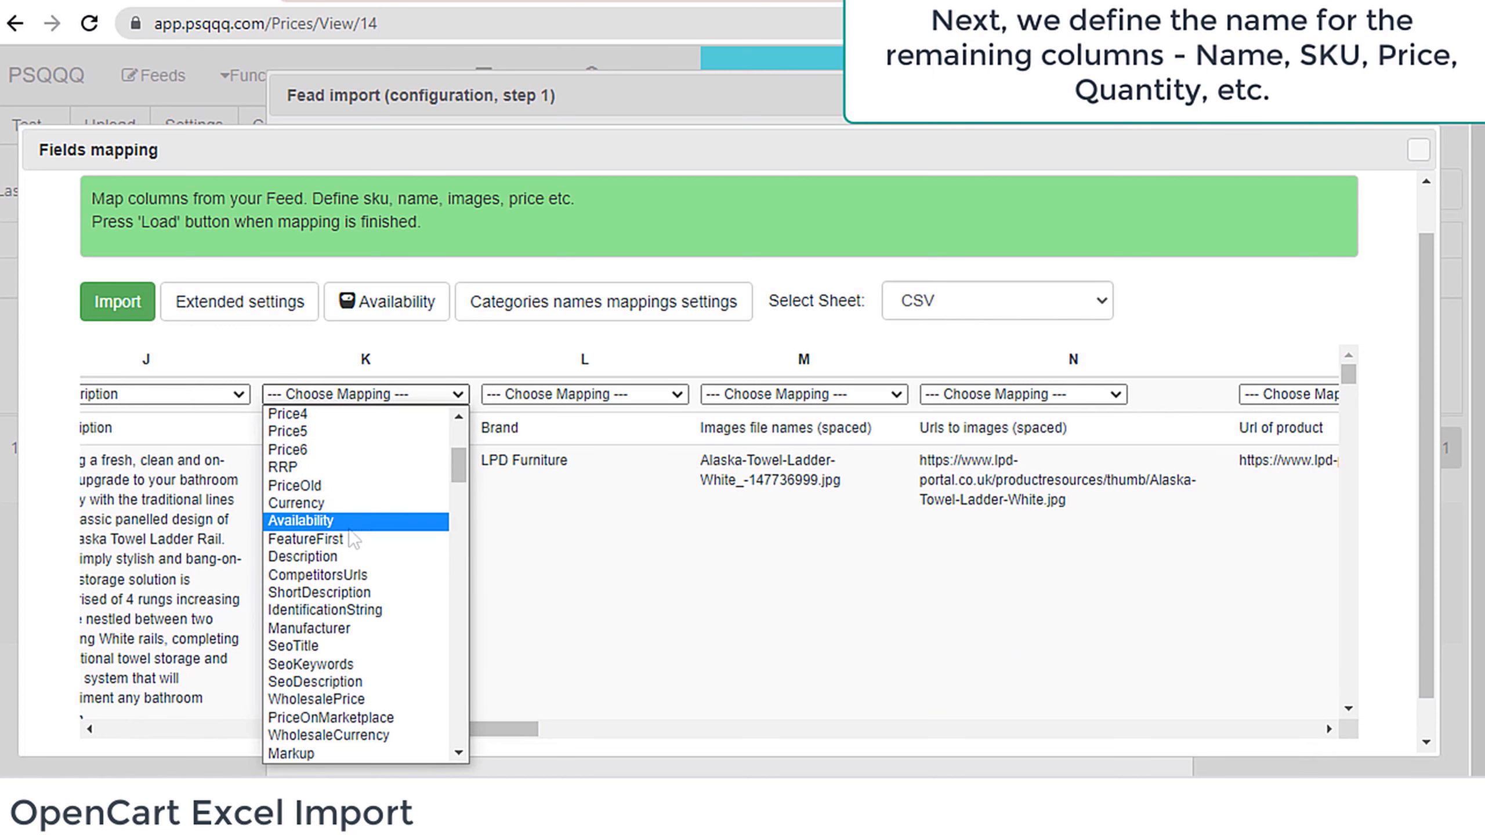
left_click(351, 585)
left_click(572, 395)
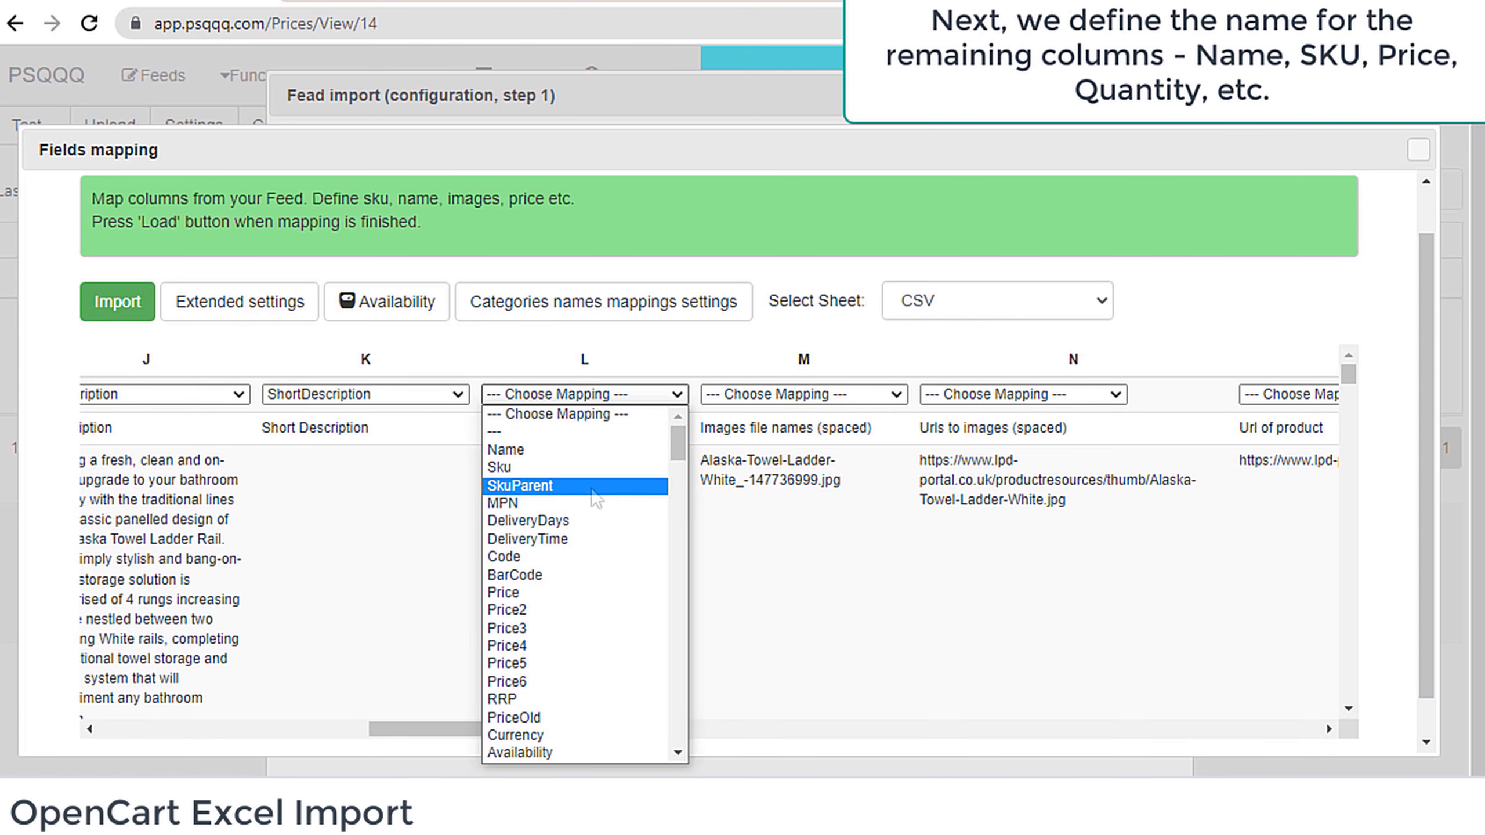
scroll(575, 497, "down", 4)
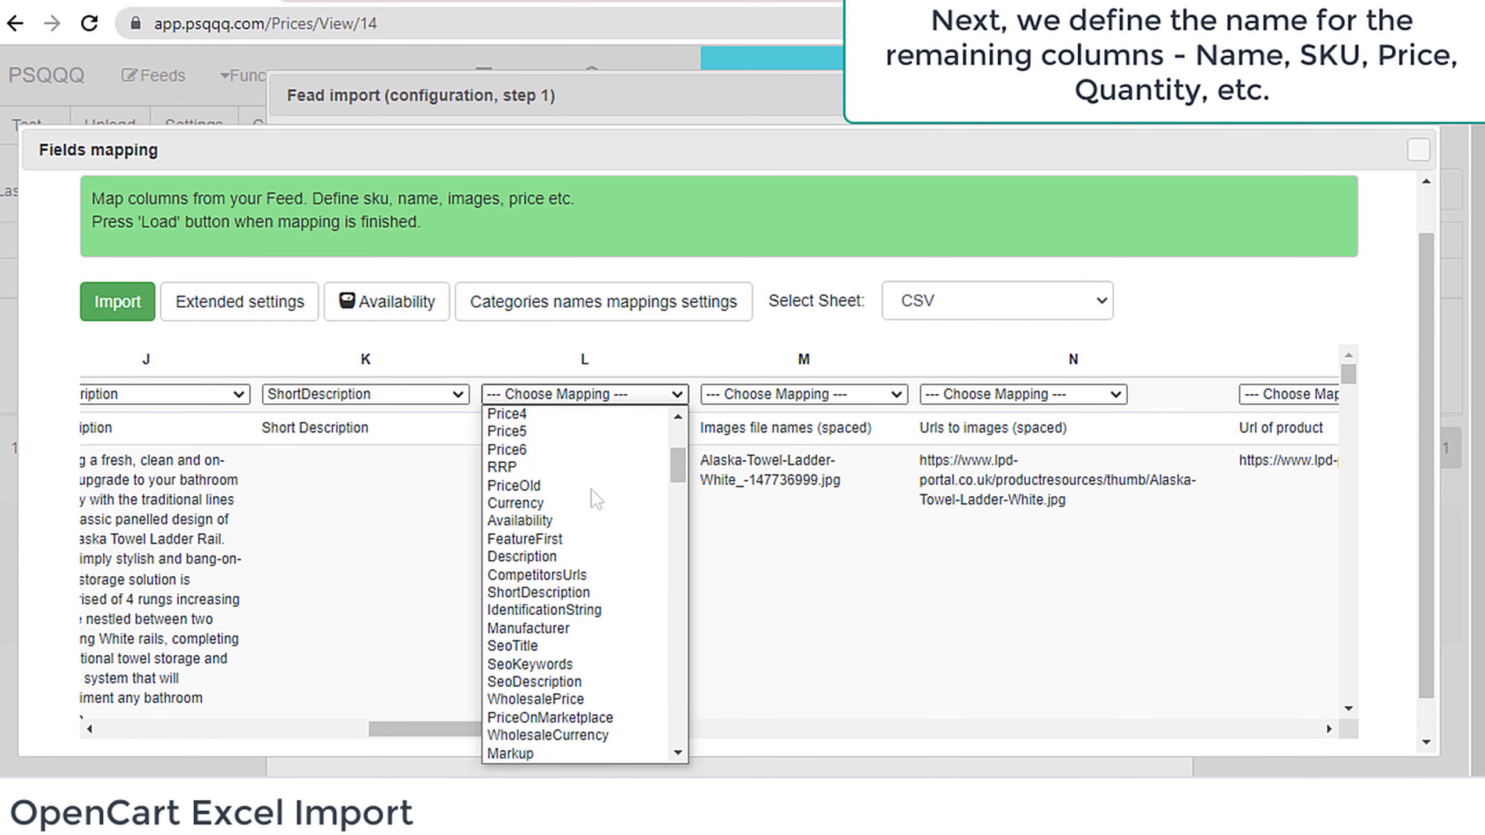
left_click(573, 629)
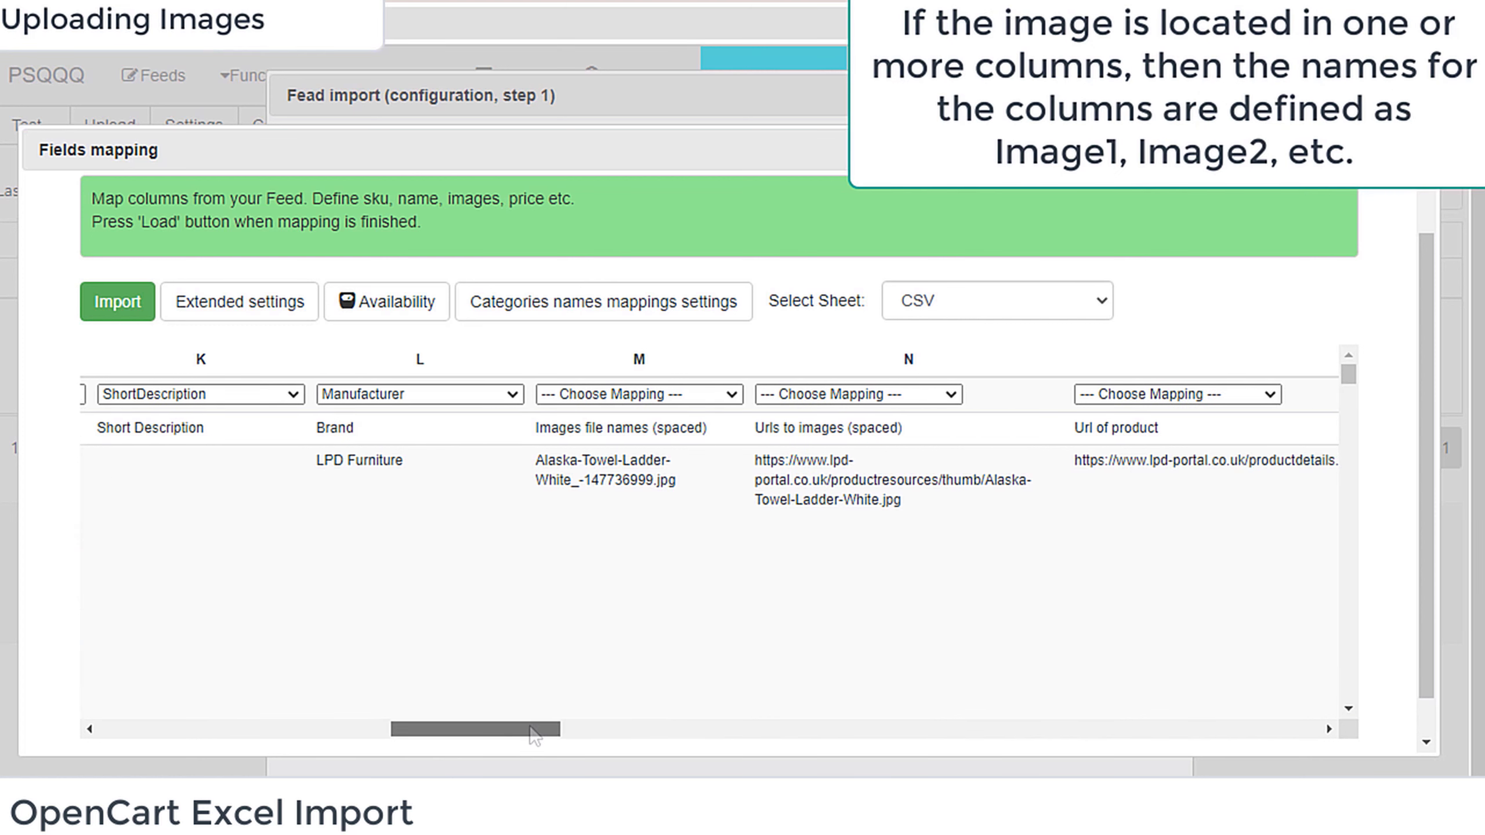
Step: Map the image URLs column N to Image 1 (Url) and open the extended import settings
left_click_drag(514, 729, 571, 728)
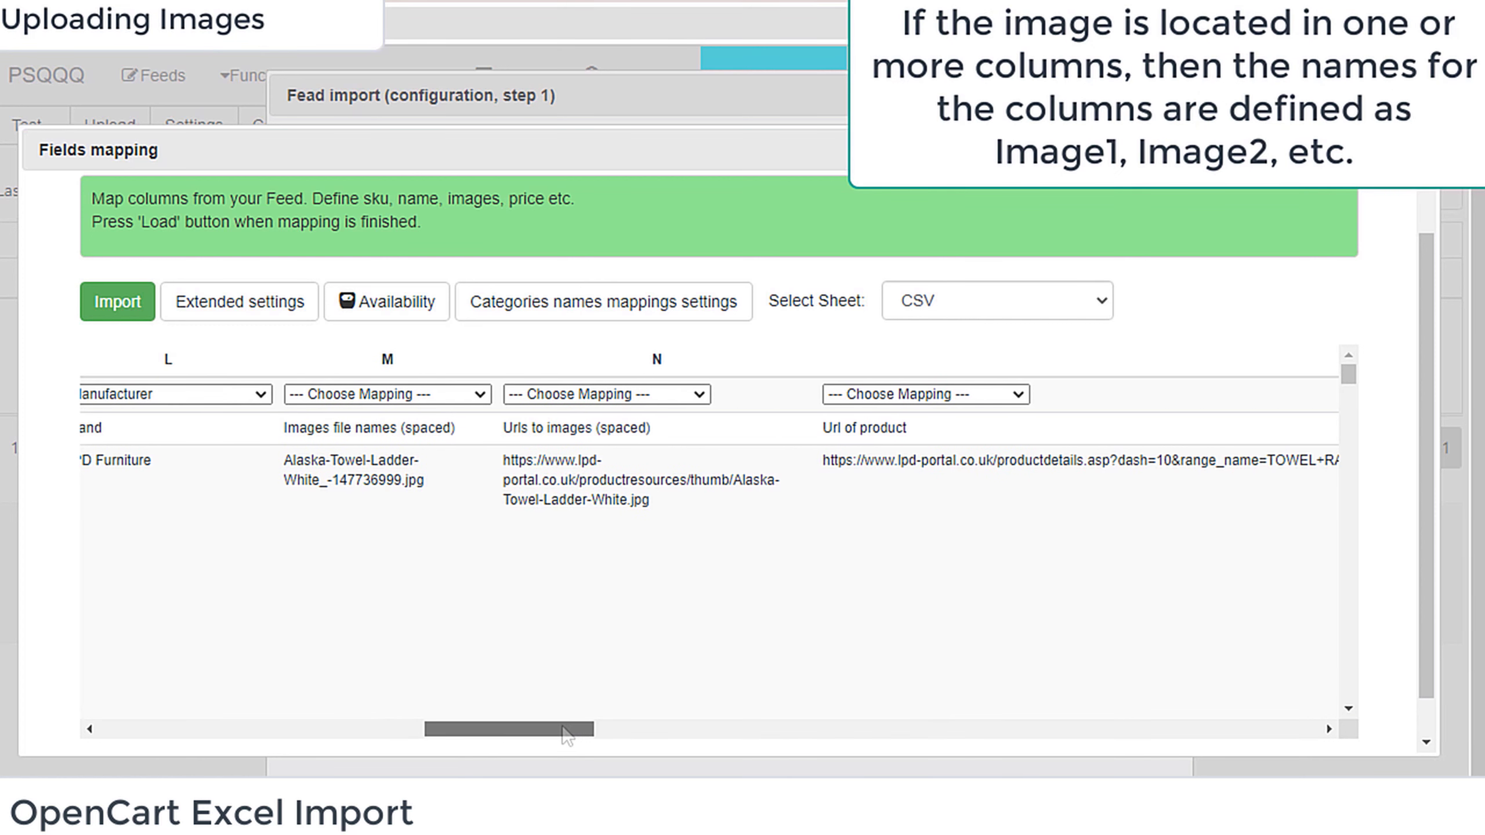
left_click(611, 394)
scroll(607, 608, "down", 5)
scroll(608, 609, "down", 5)
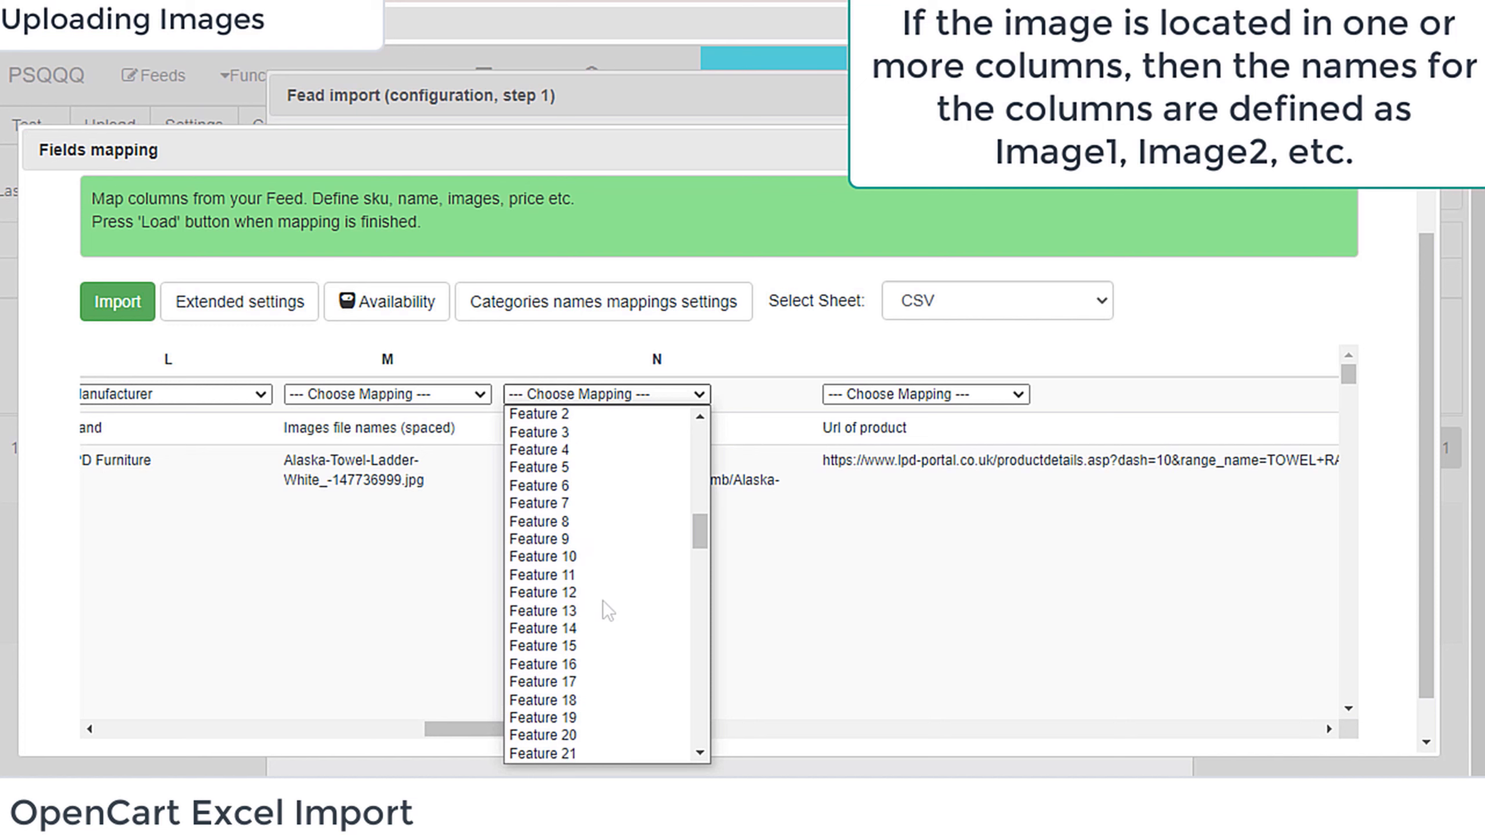
scroll(610, 611, "down", 4)
scroll(609, 610, "down", 8)
scroll(609, 611, "down", 4)
scroll(609, 611, "down", 5)
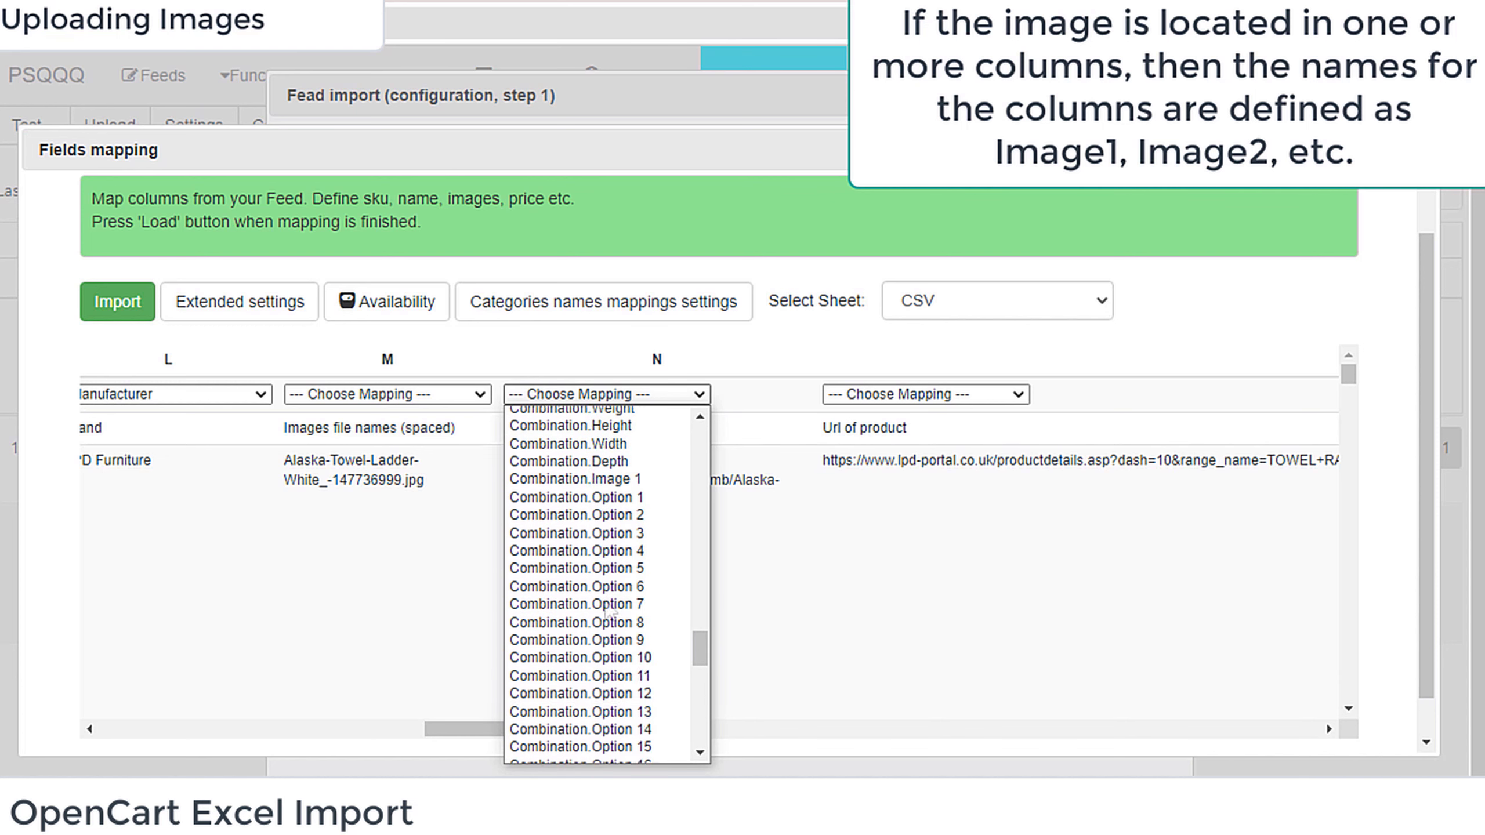
scroll(609, 611, "down", 10)
scroll(614, 611, "down", 3)
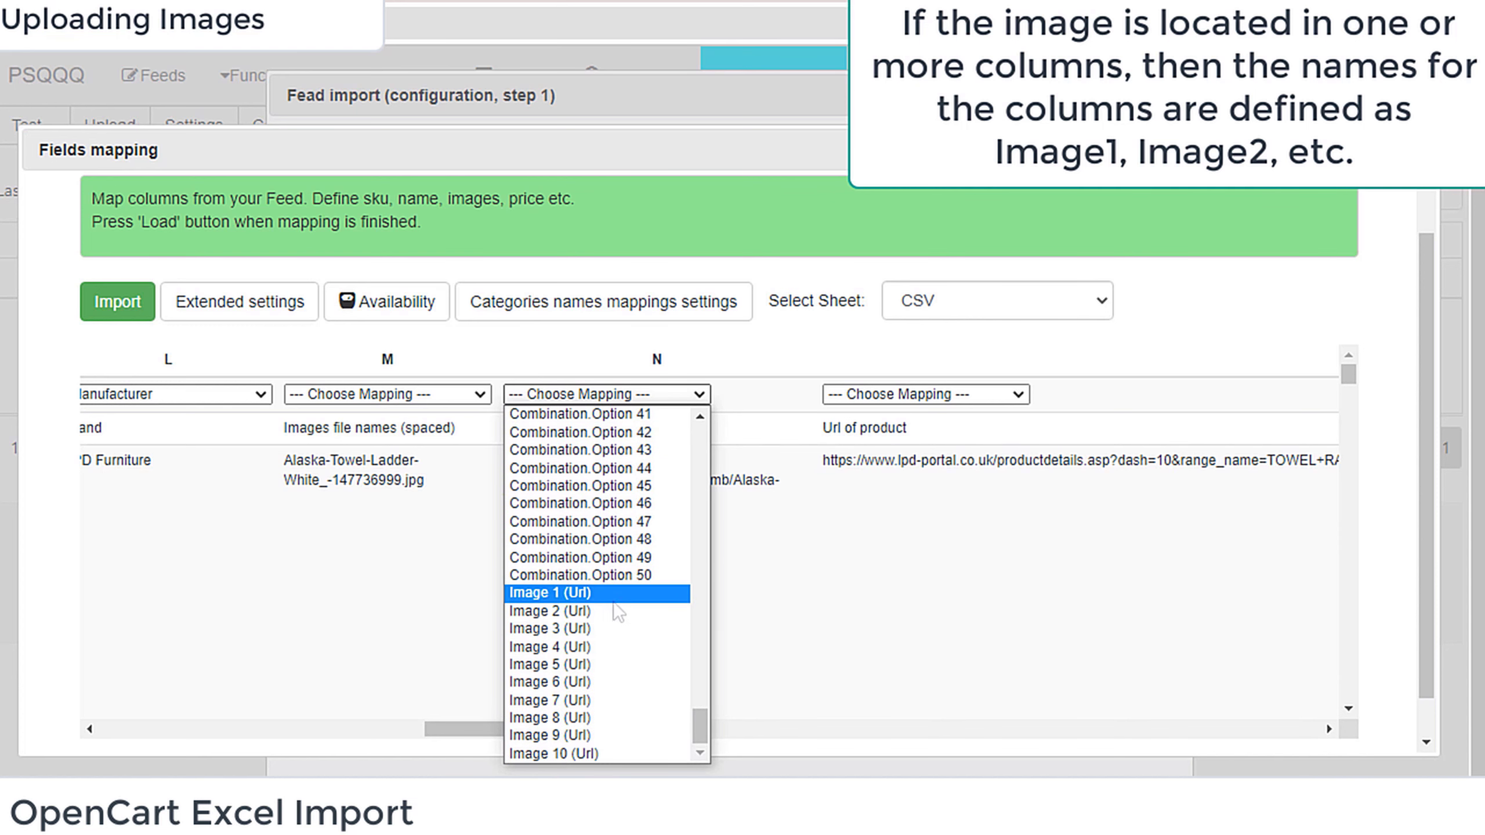
left_click(588, 596)
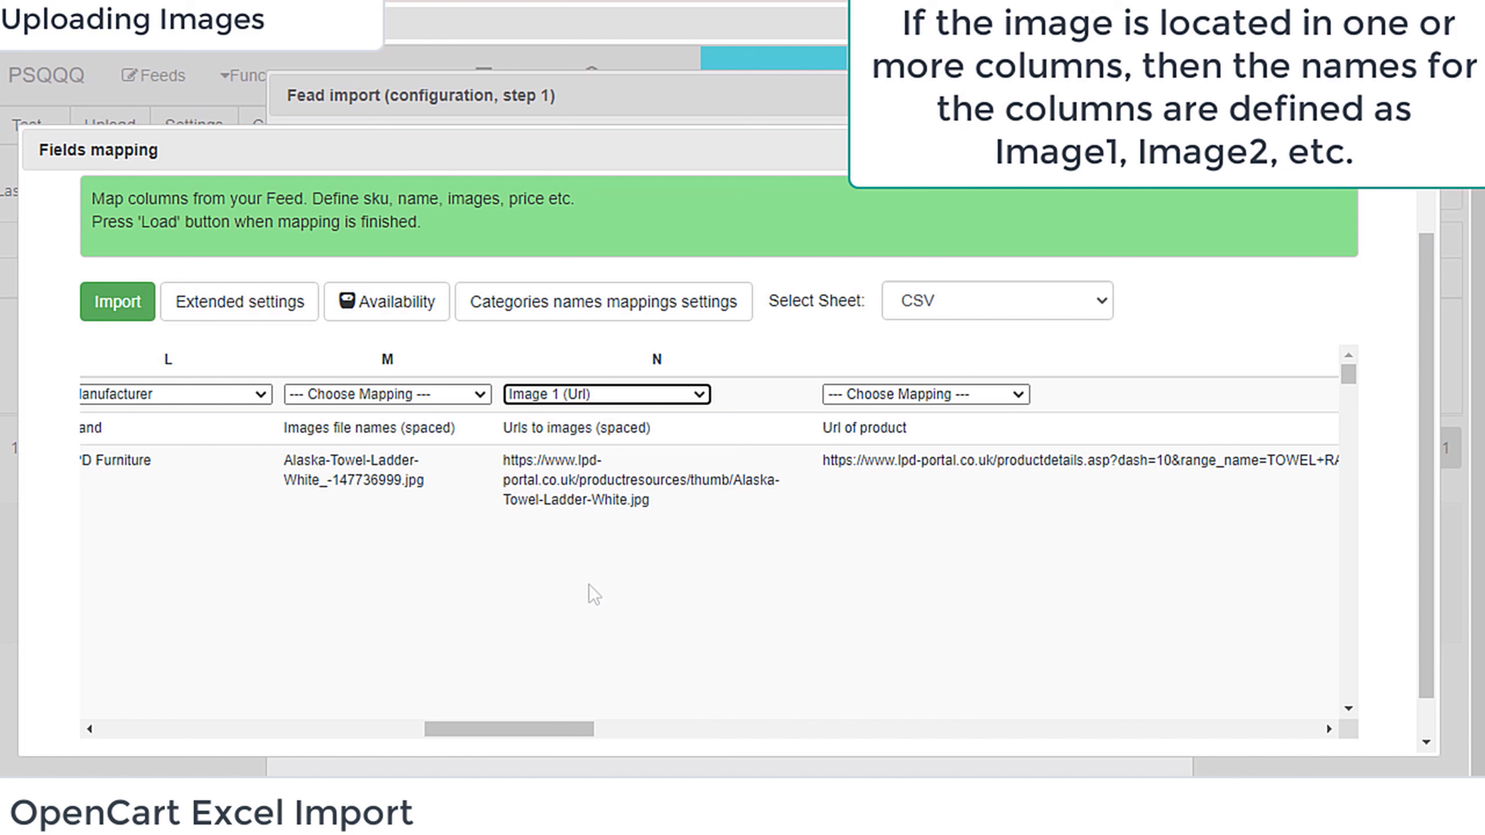
double_click(621, 428)
Step: Review the ImagesDelimiter value under Extended settings > Images, then close the settings
left_click(217, 316)
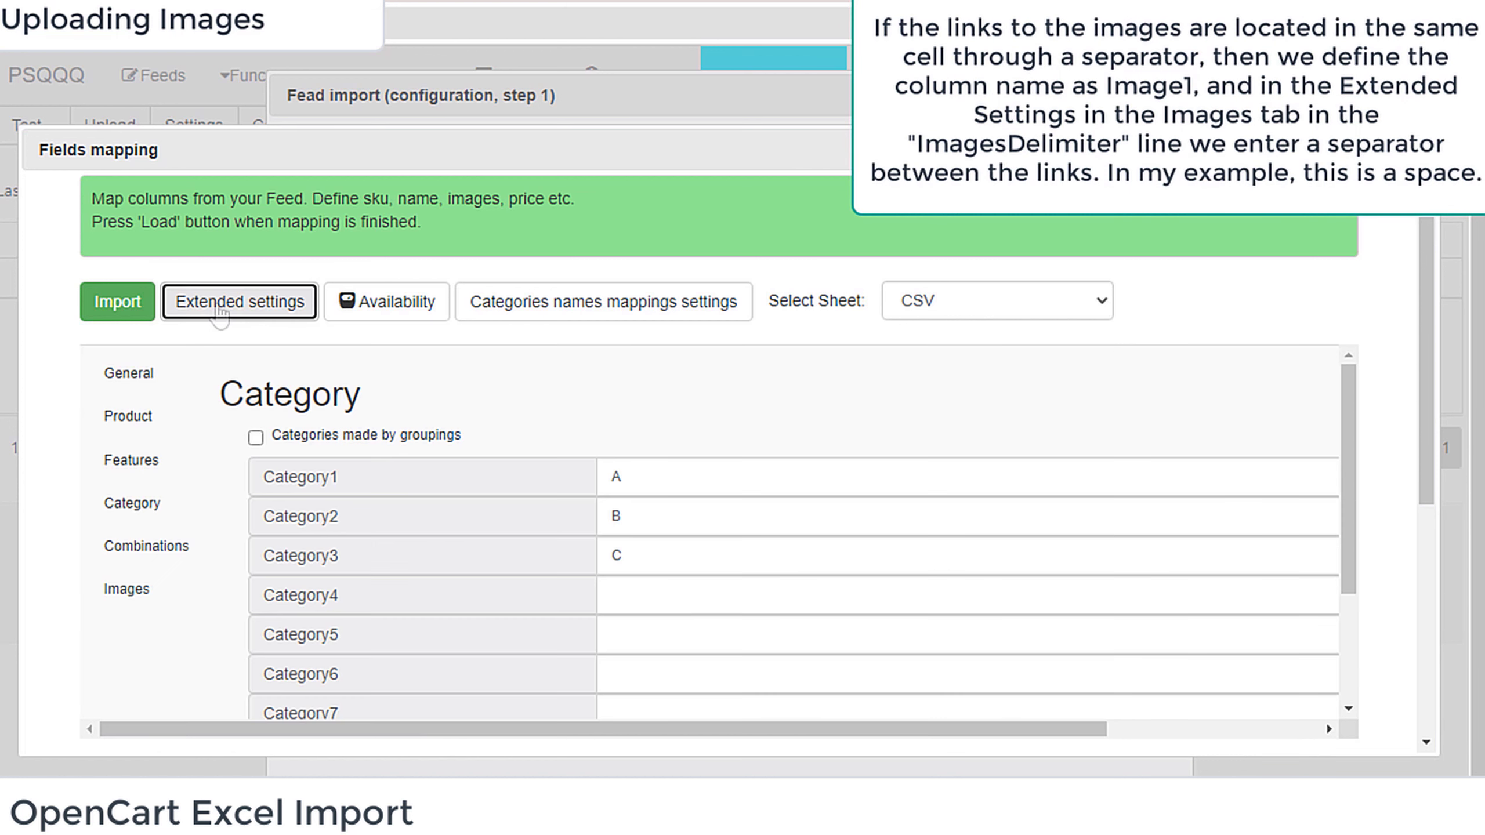
left_click(139, 592)
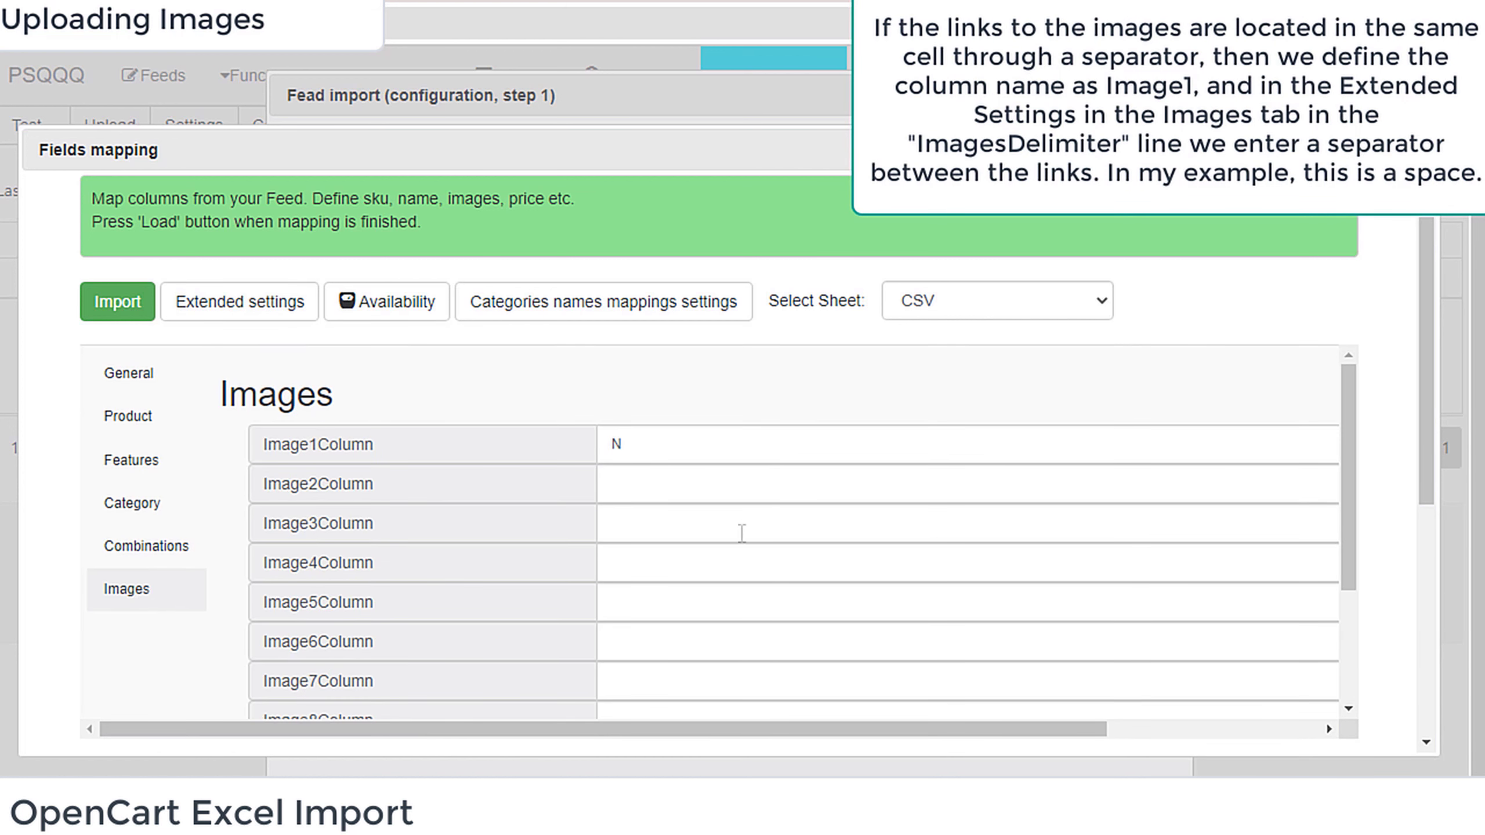
scroll(752, 473, "down", 3)
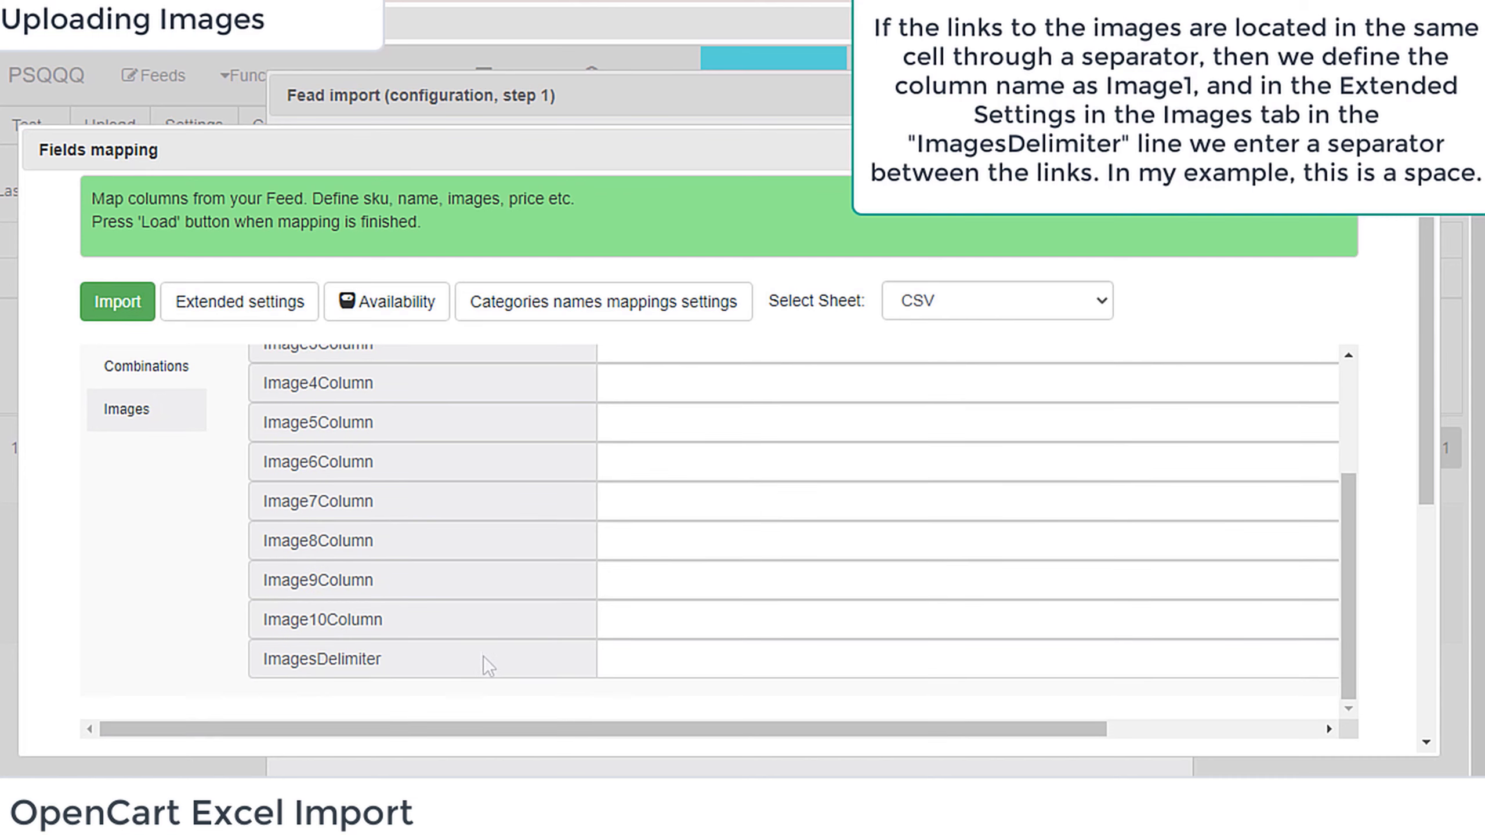
left_click(662, 659)
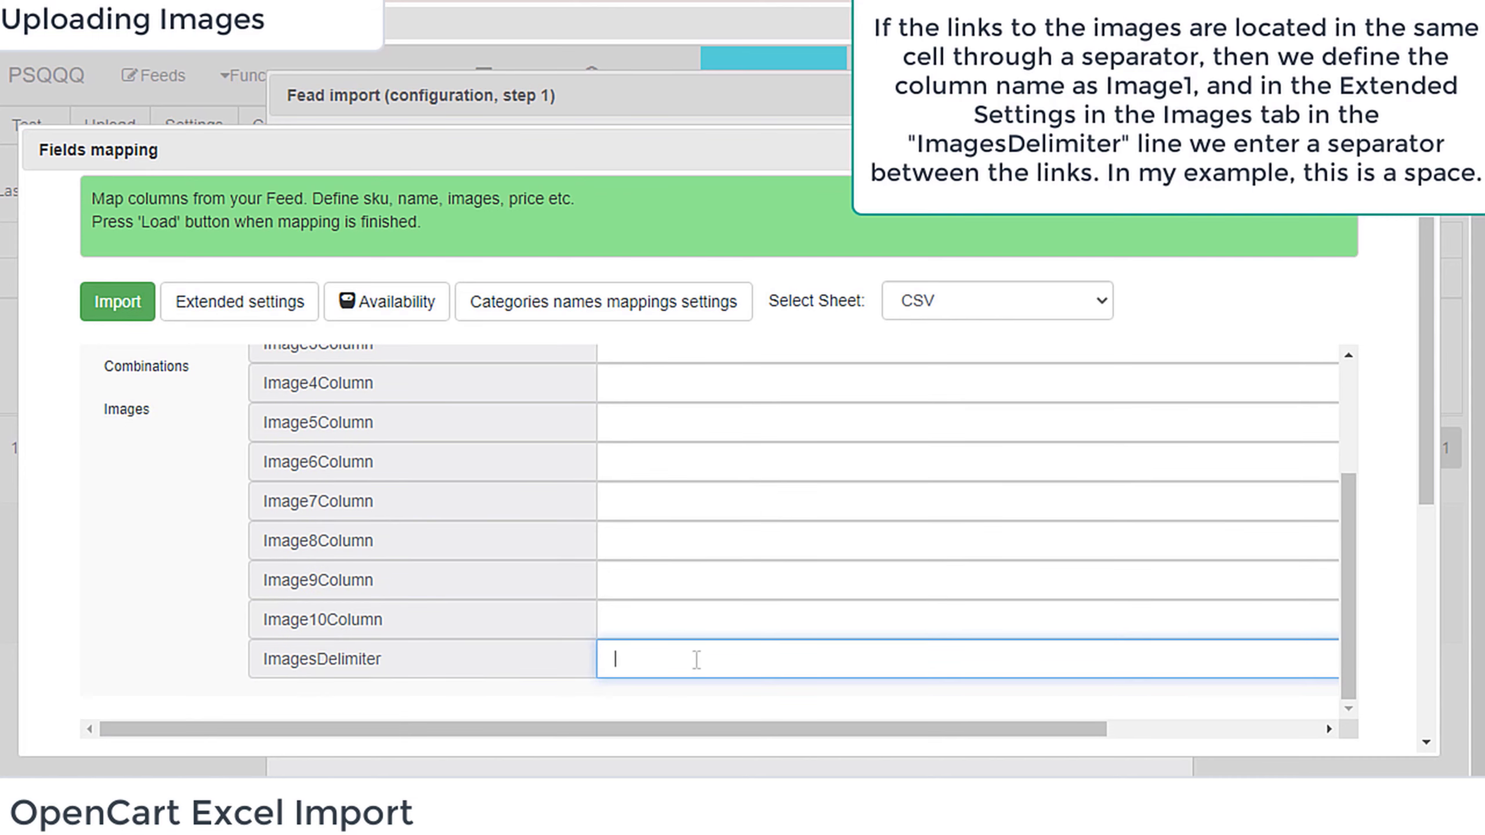
left_click(239, 301)
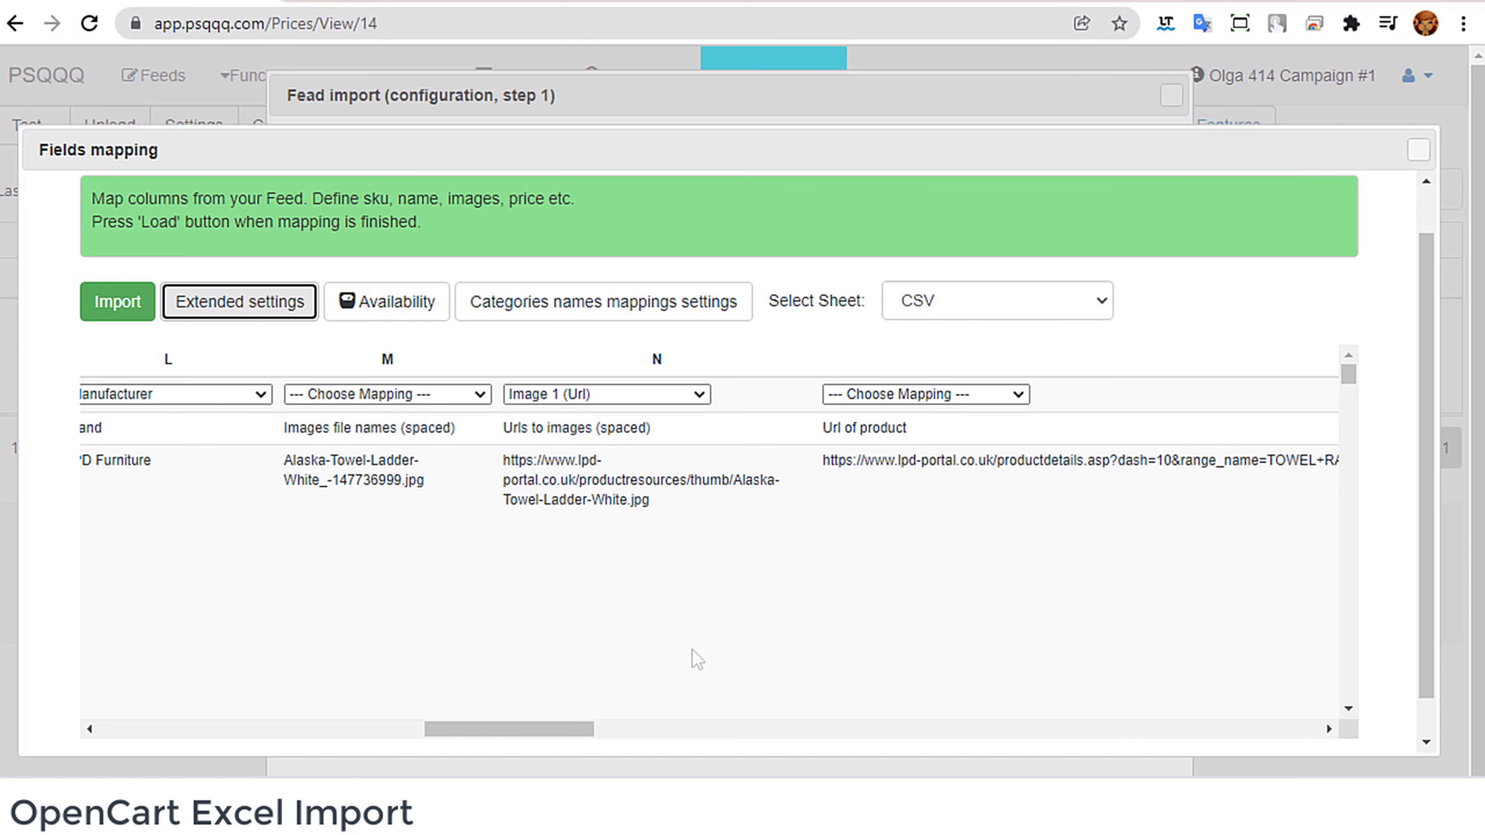
Step: Map the product URL column O to Url
left_click_drag(585, 728, 652, 728)
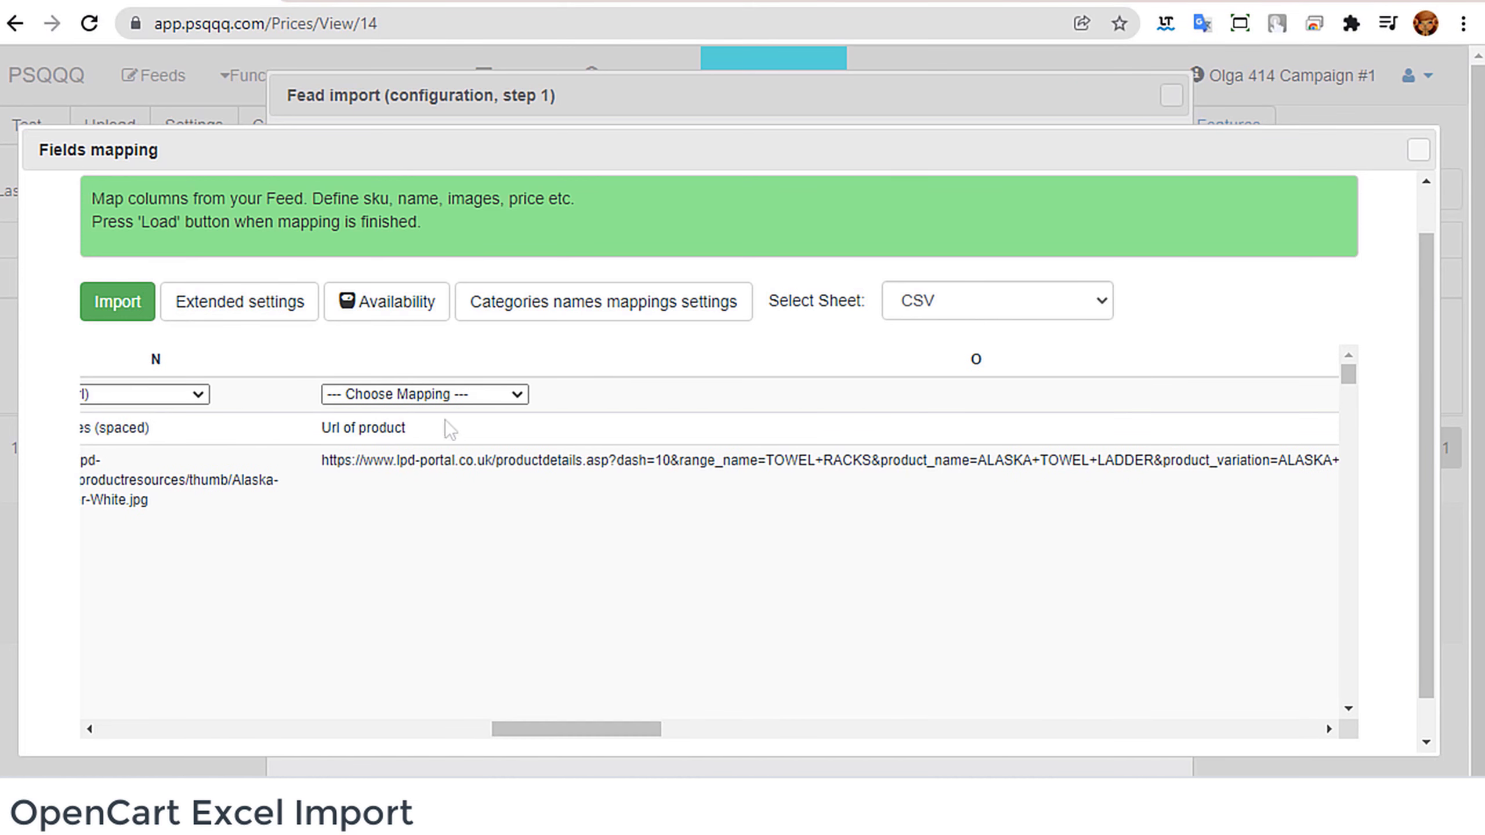
left_click(447, 395)
scroll(447, 497, "down", 5)
scroll(444, 556, "down", 5)
scroll(442, 603, "down", 5)
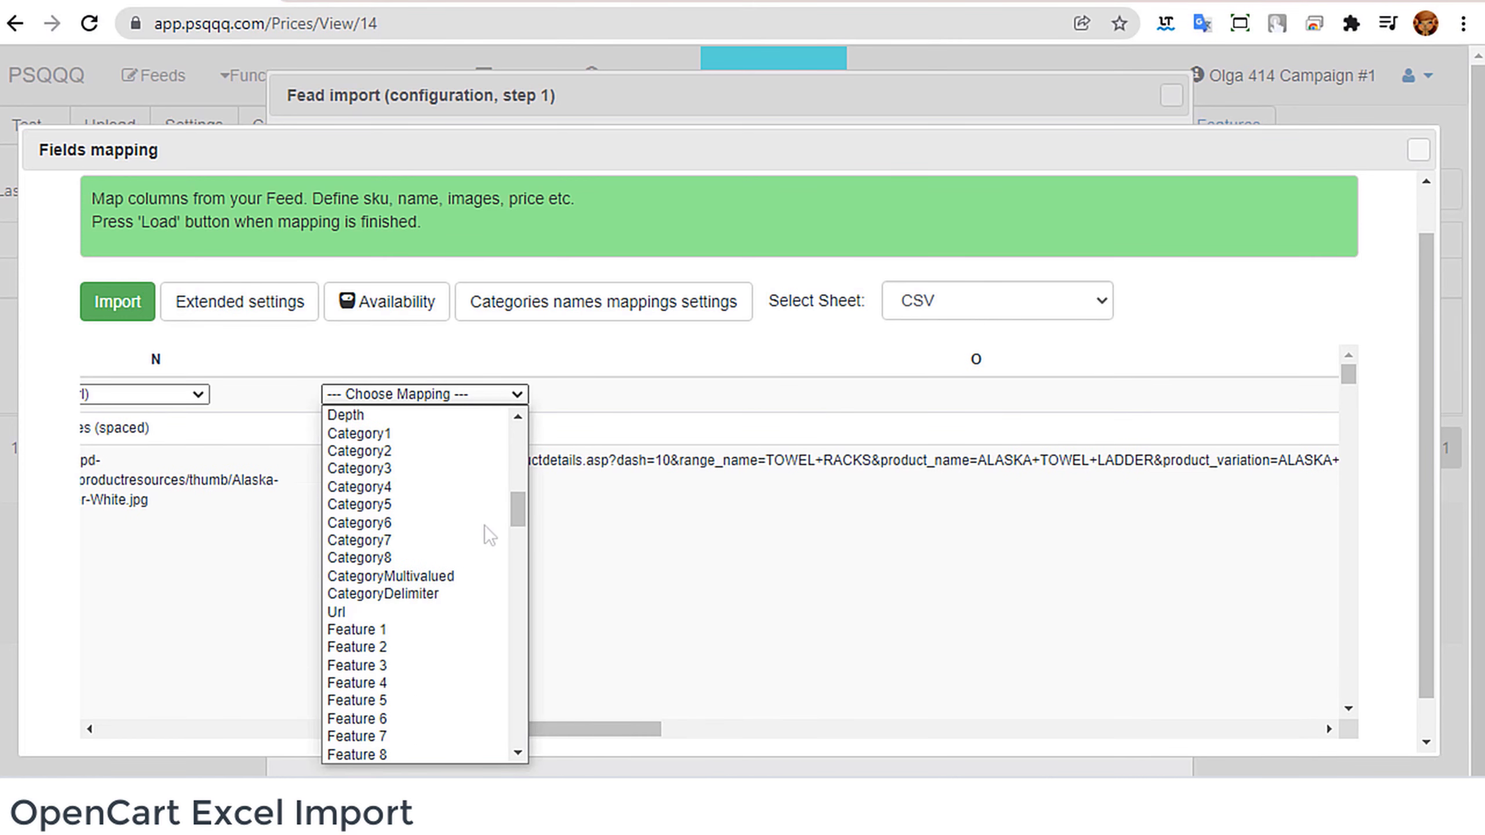
left_click(435, 611)
Step: Map the Material column Q to FeatureFirst and select its Material header name
left_click_drag(562, 728, 729, 731)
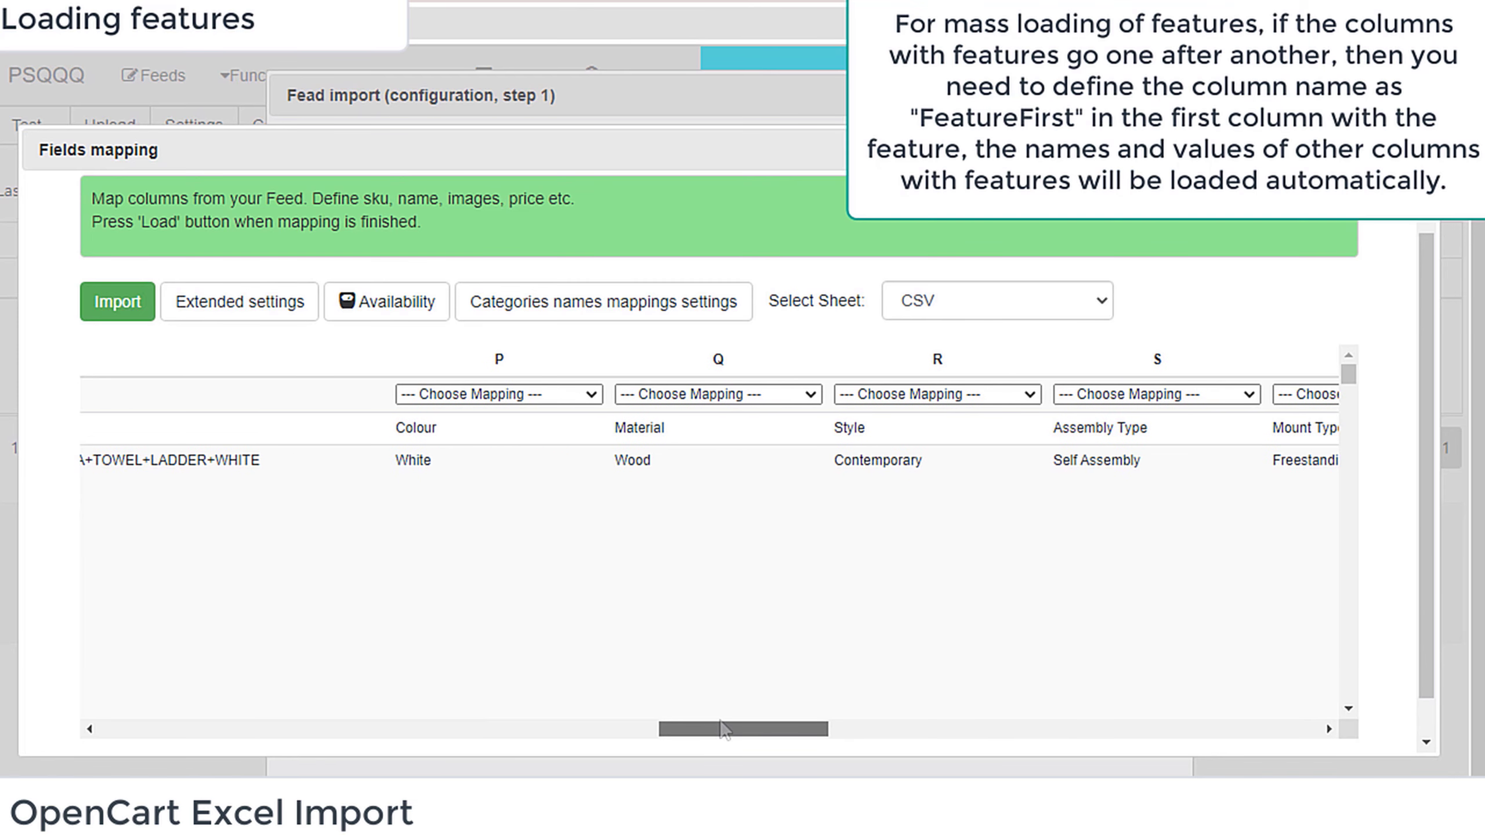
left_click(652, 398)
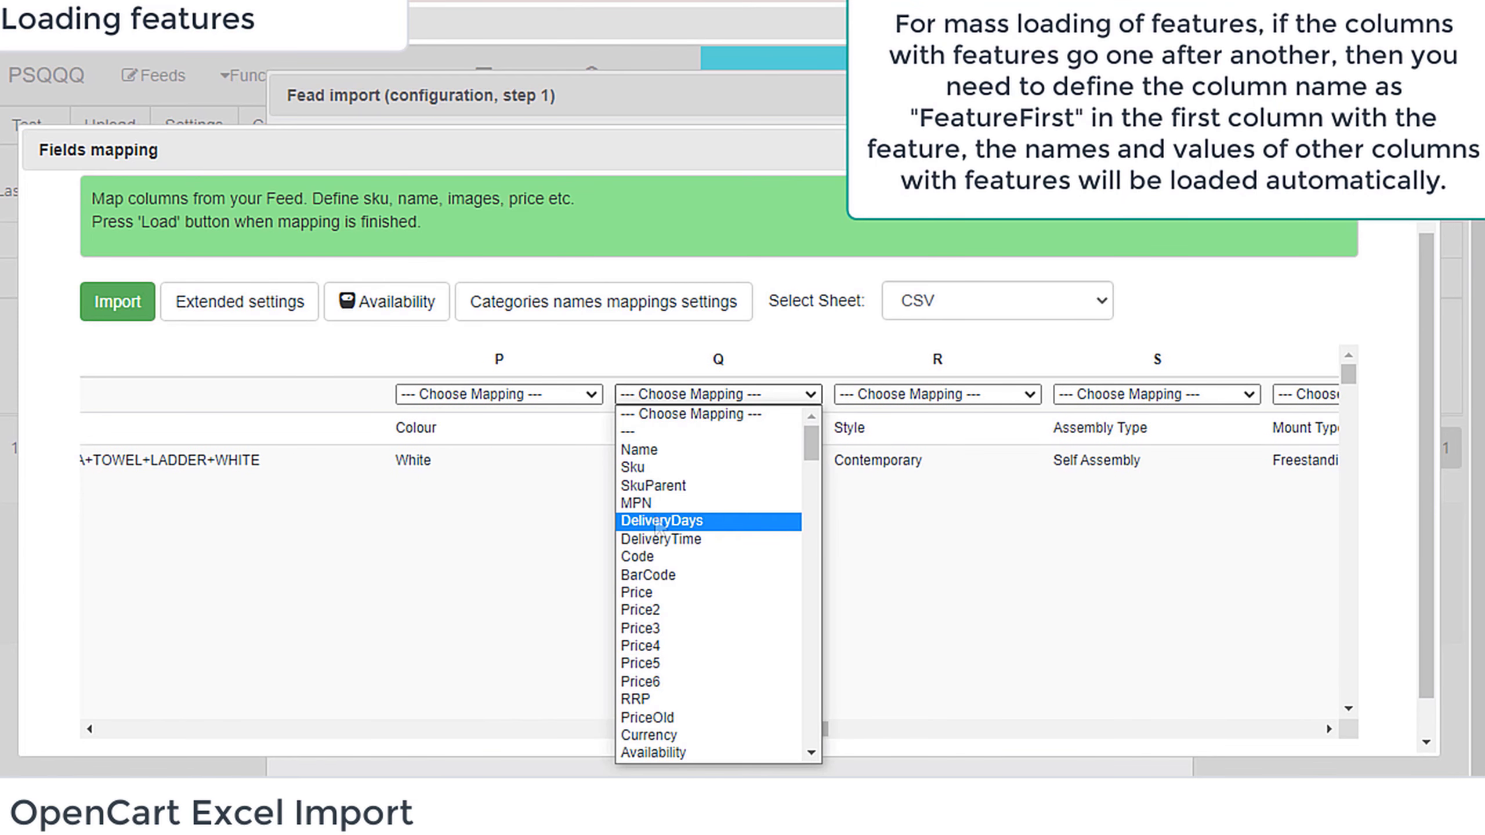
scroll(659, 527, "down", 4)
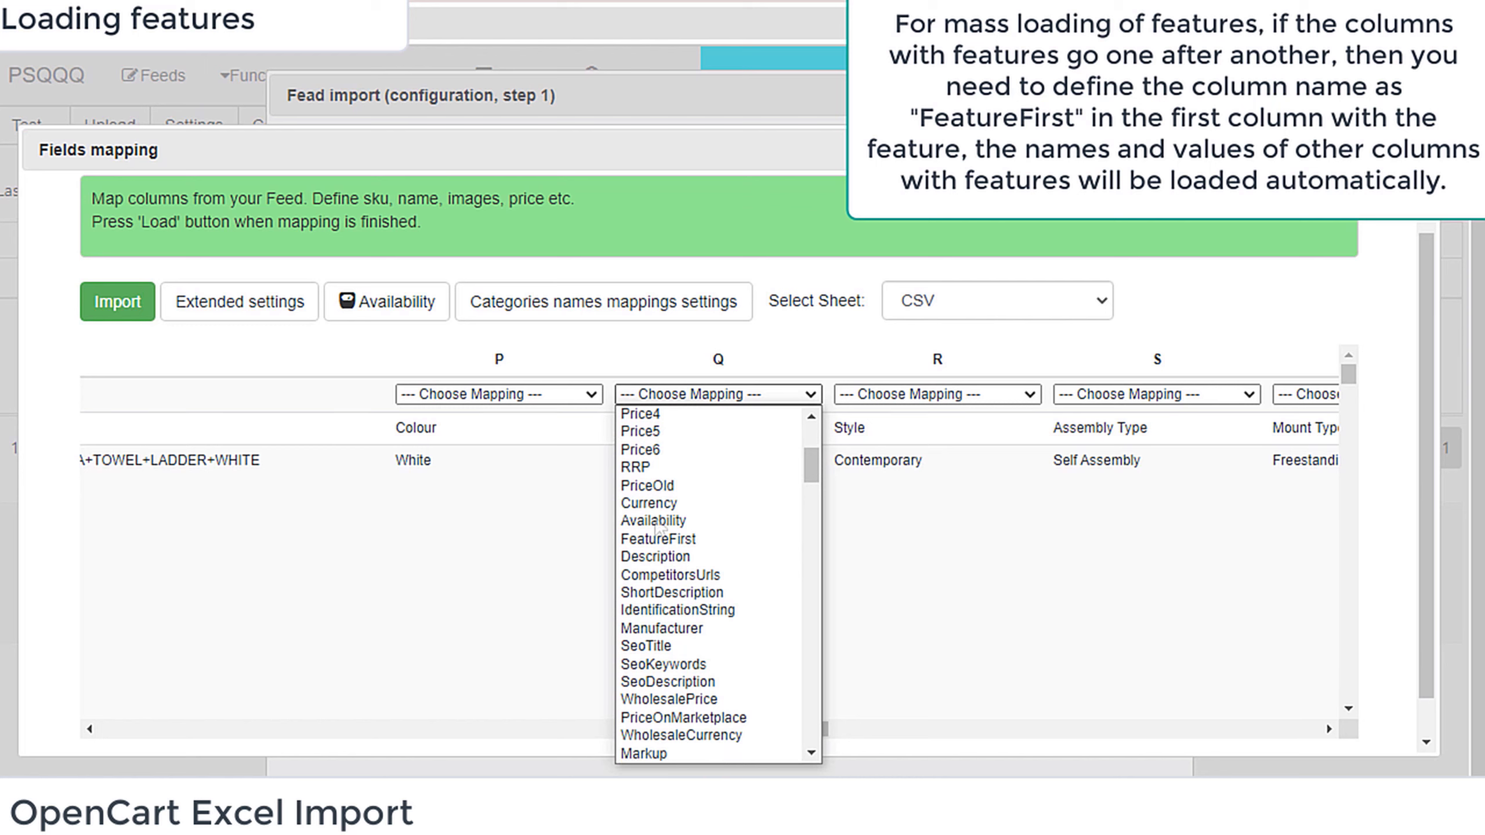
left_click(763, 546)
left_click_drag(743, 728, 769, 734)
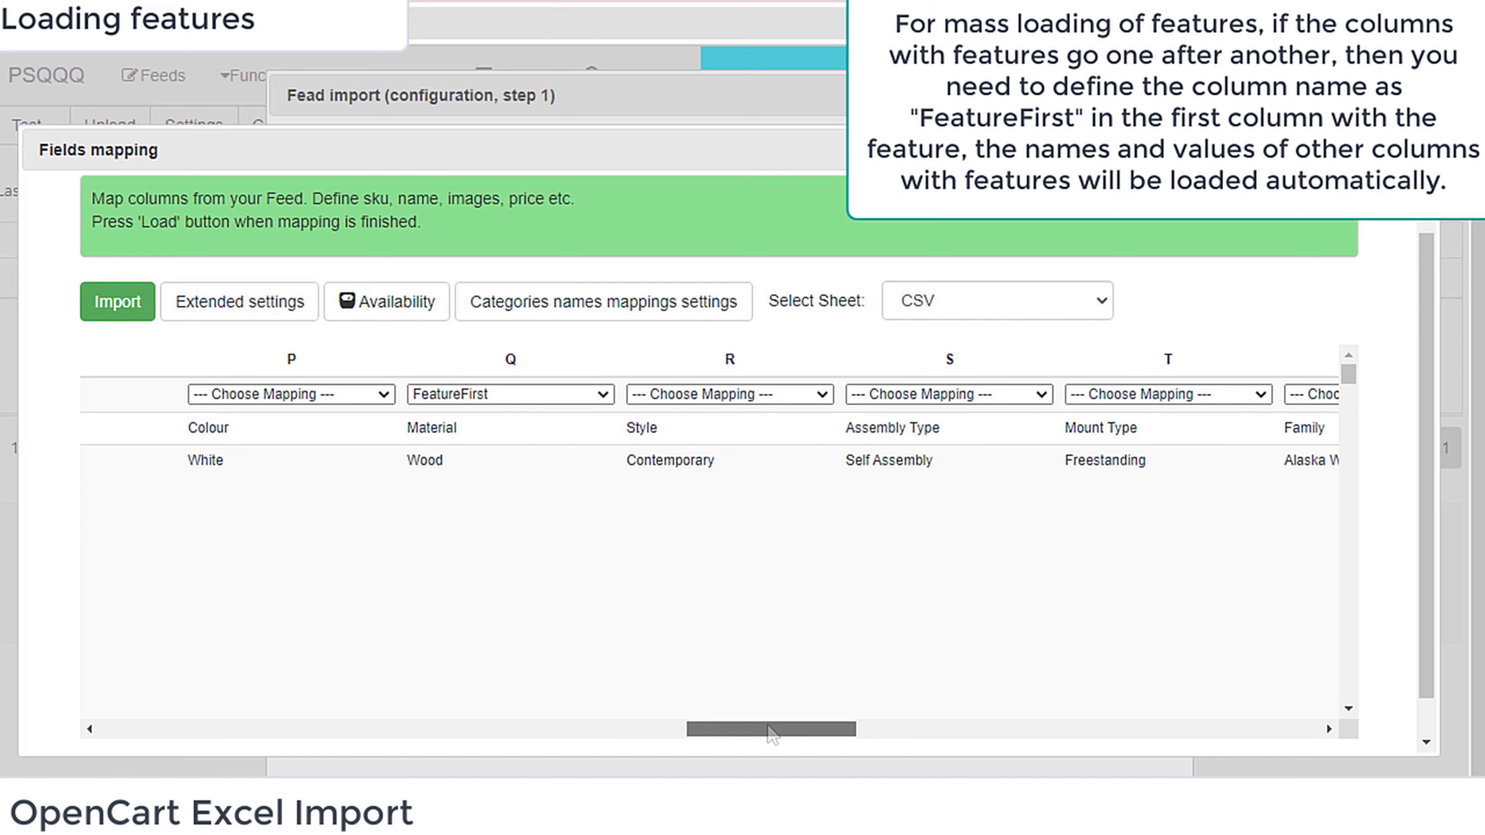
double_click(449, 429)
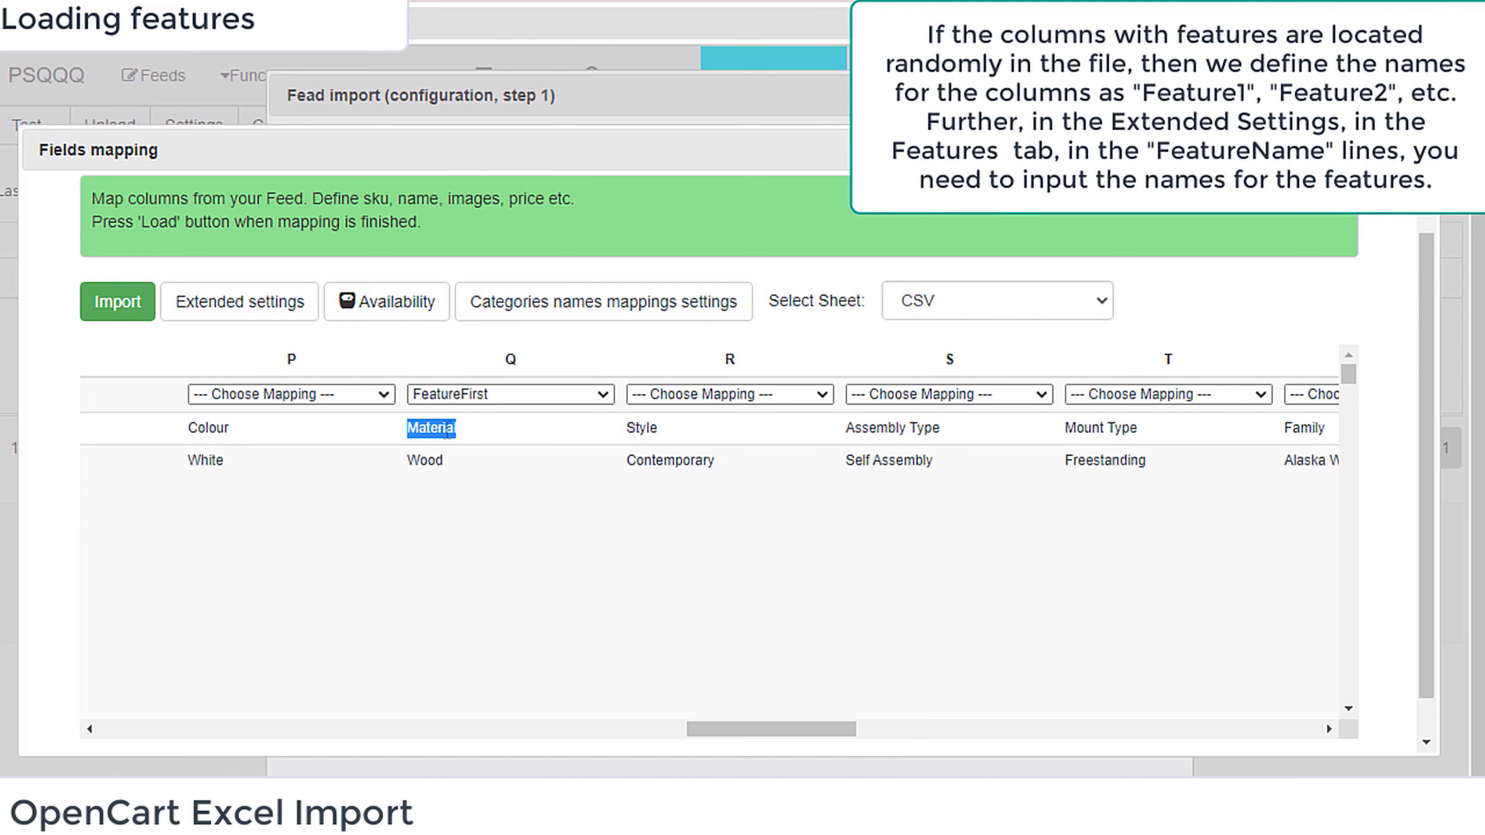
left_click(488, 506)
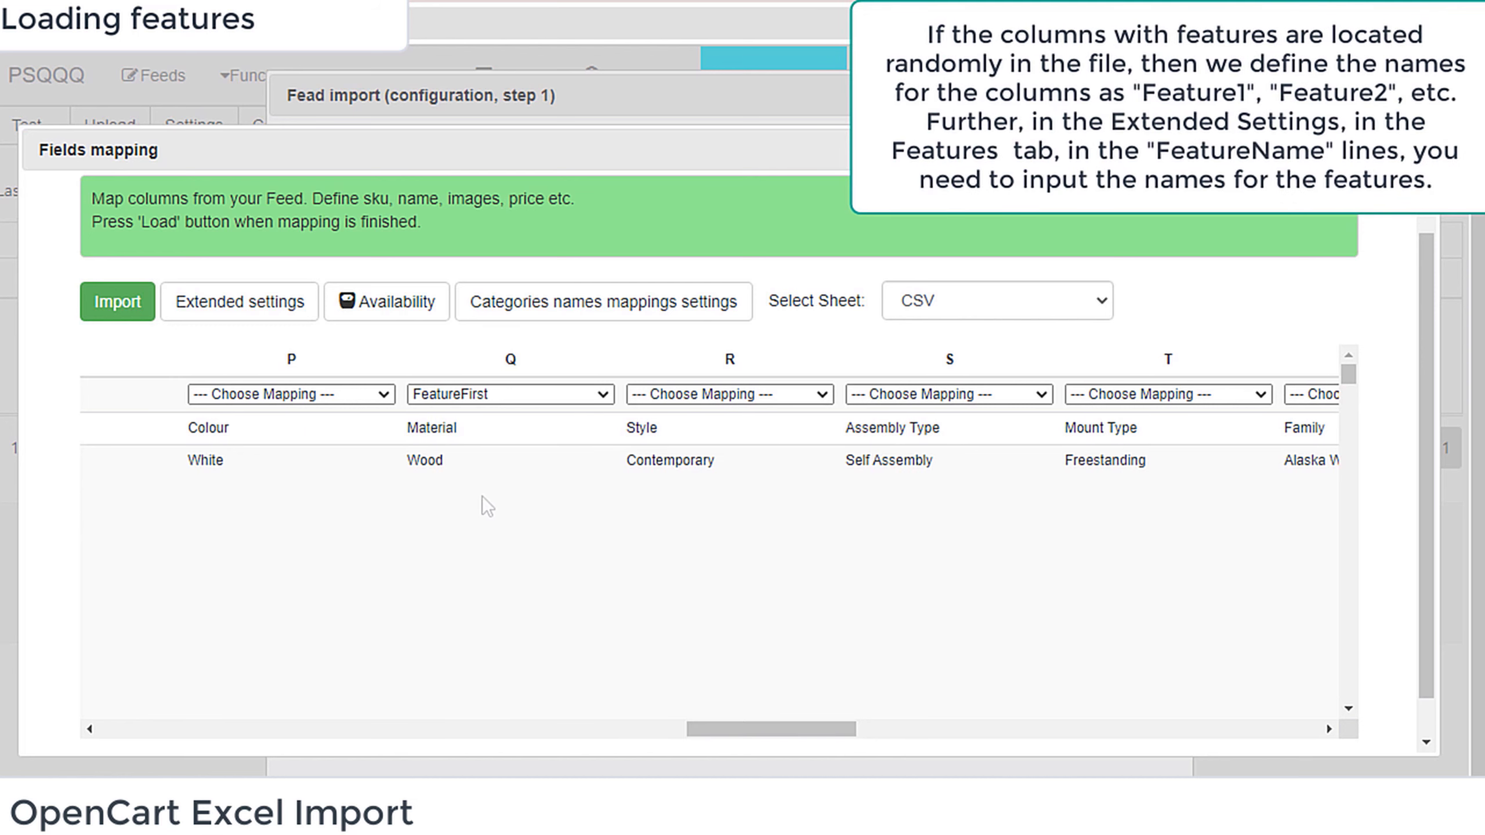
Step: In Extended settings > Features, set Feature1Name to Material and Feature1Column to Q
left_click(266, 313)
scroll(216, 550, "up", 3)
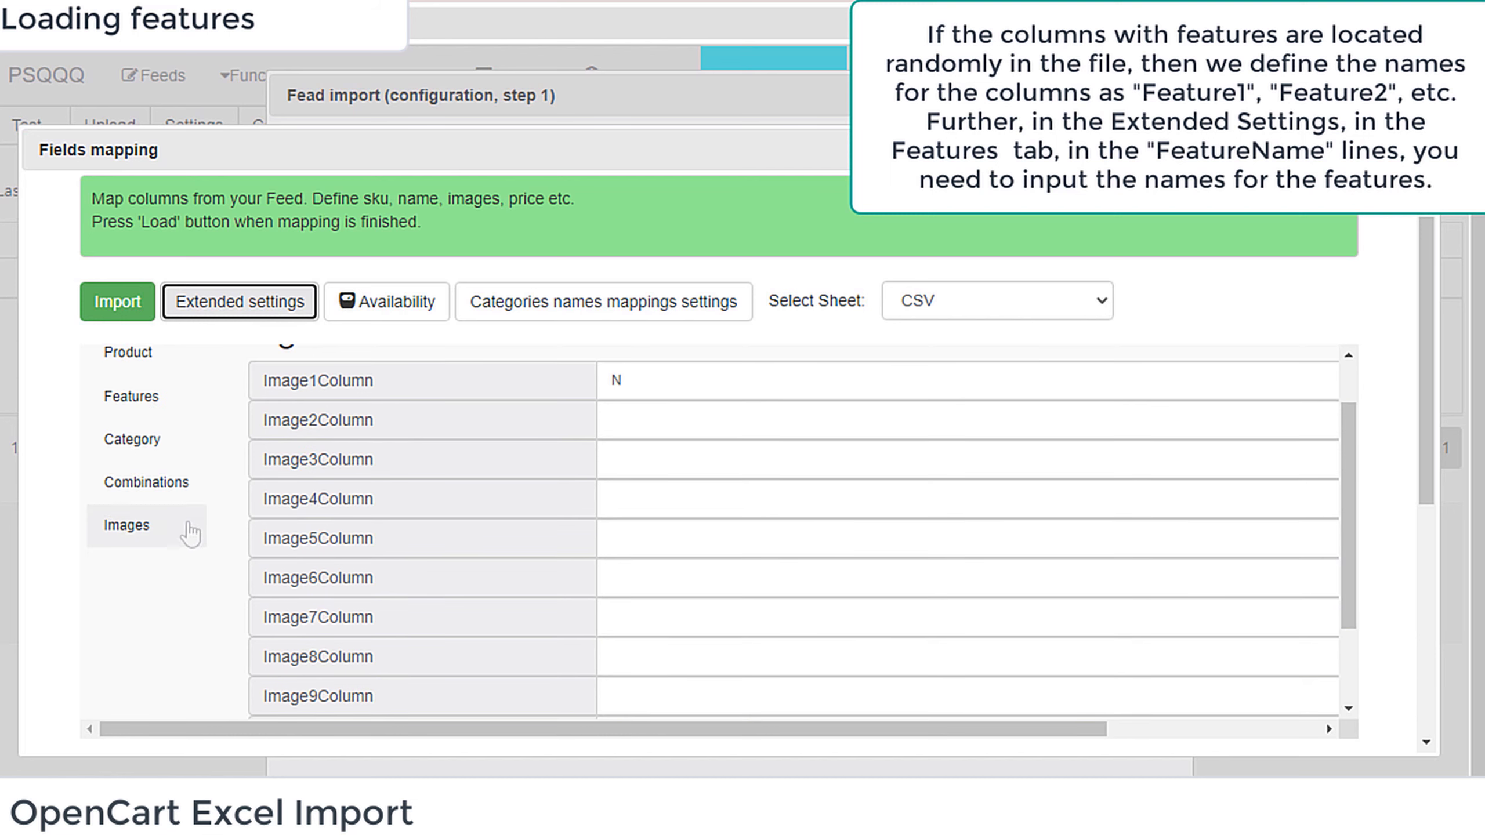
left_click(137, 399)
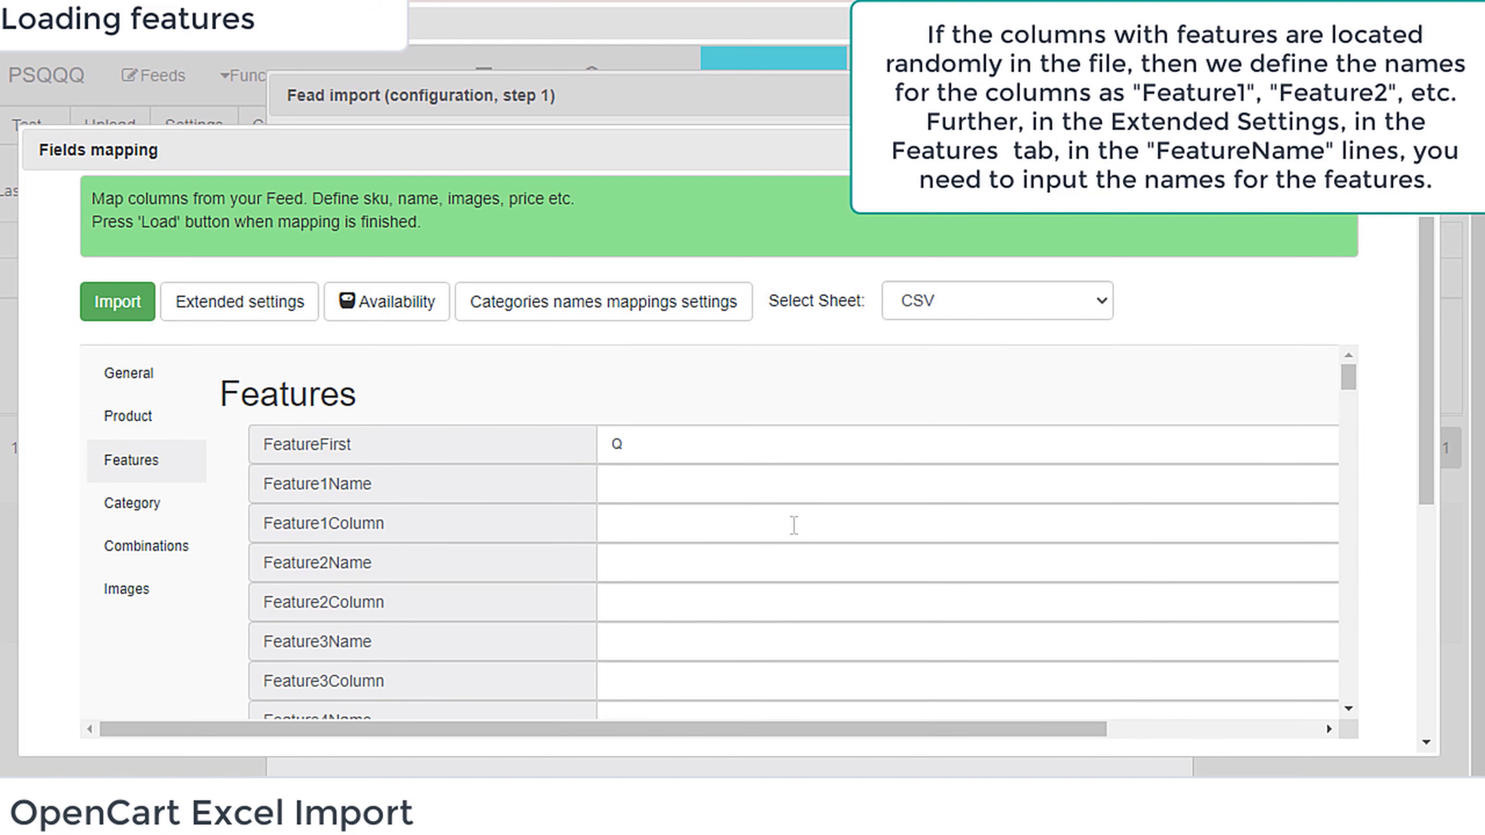
left_click(646, 492)
type("Material")
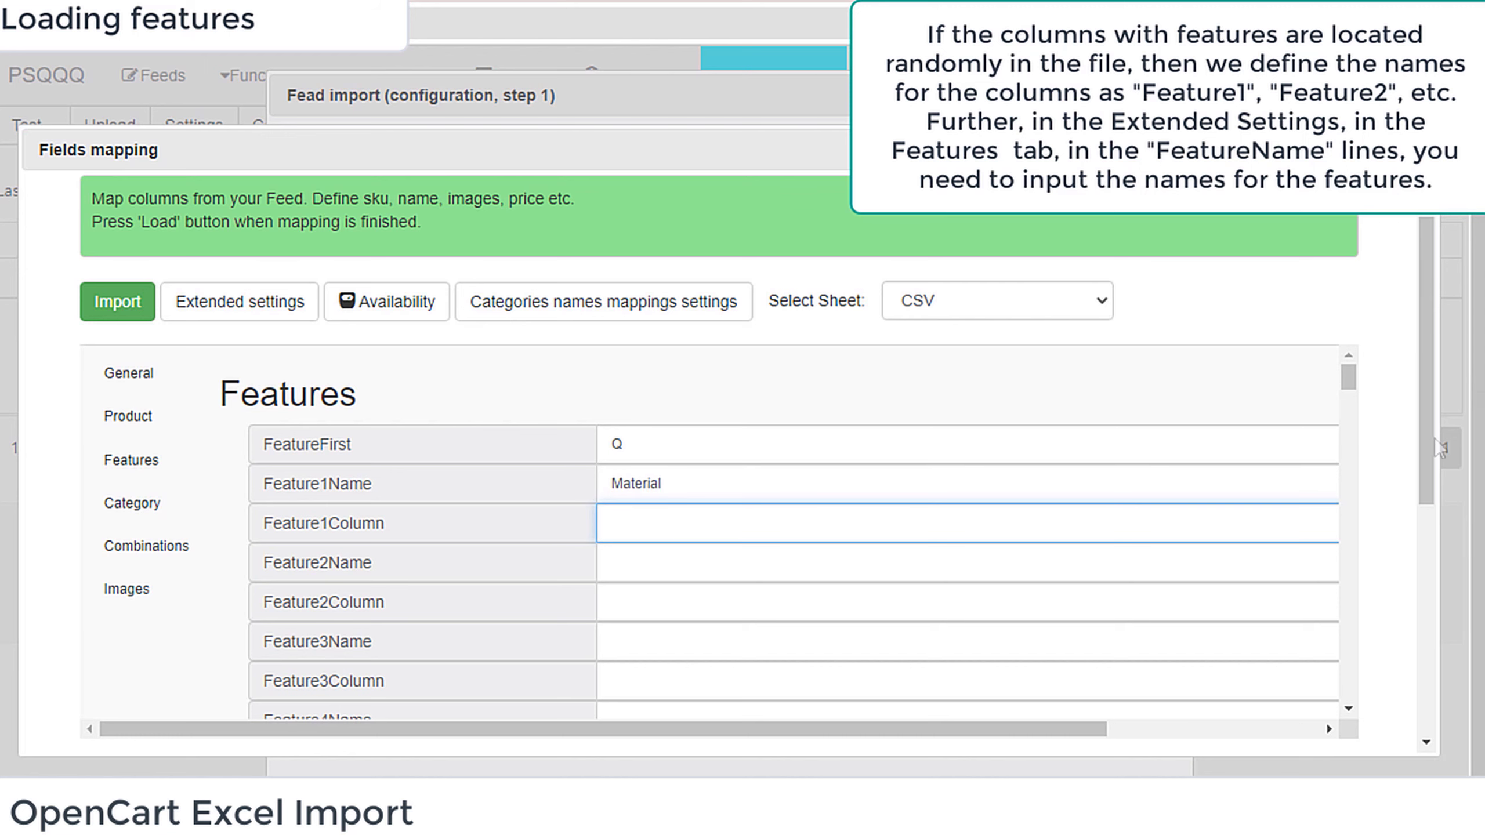
scroll(386, 669, "down", 3)
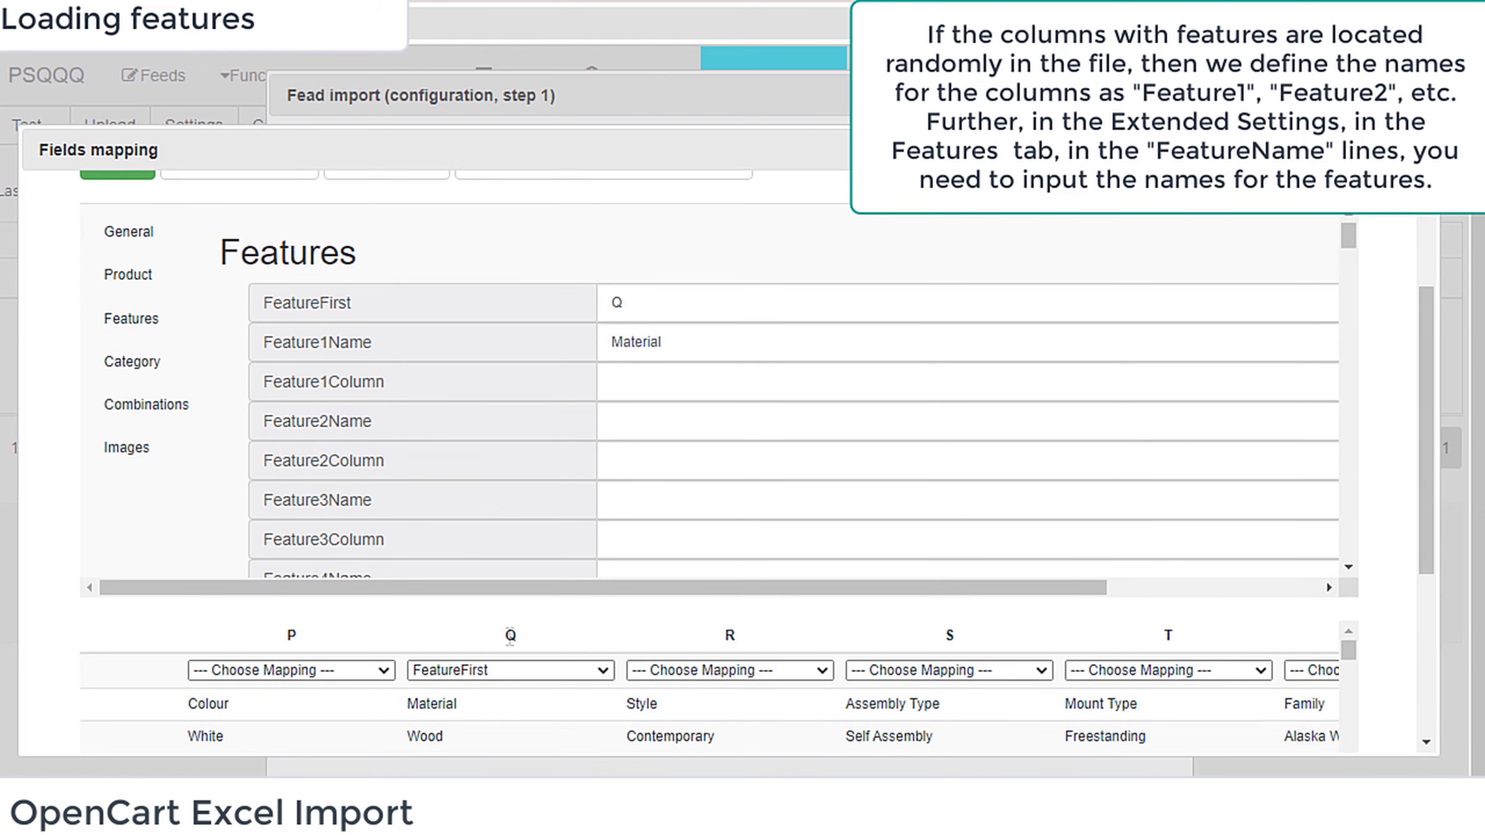
left_click(634, 379)
type("Q")
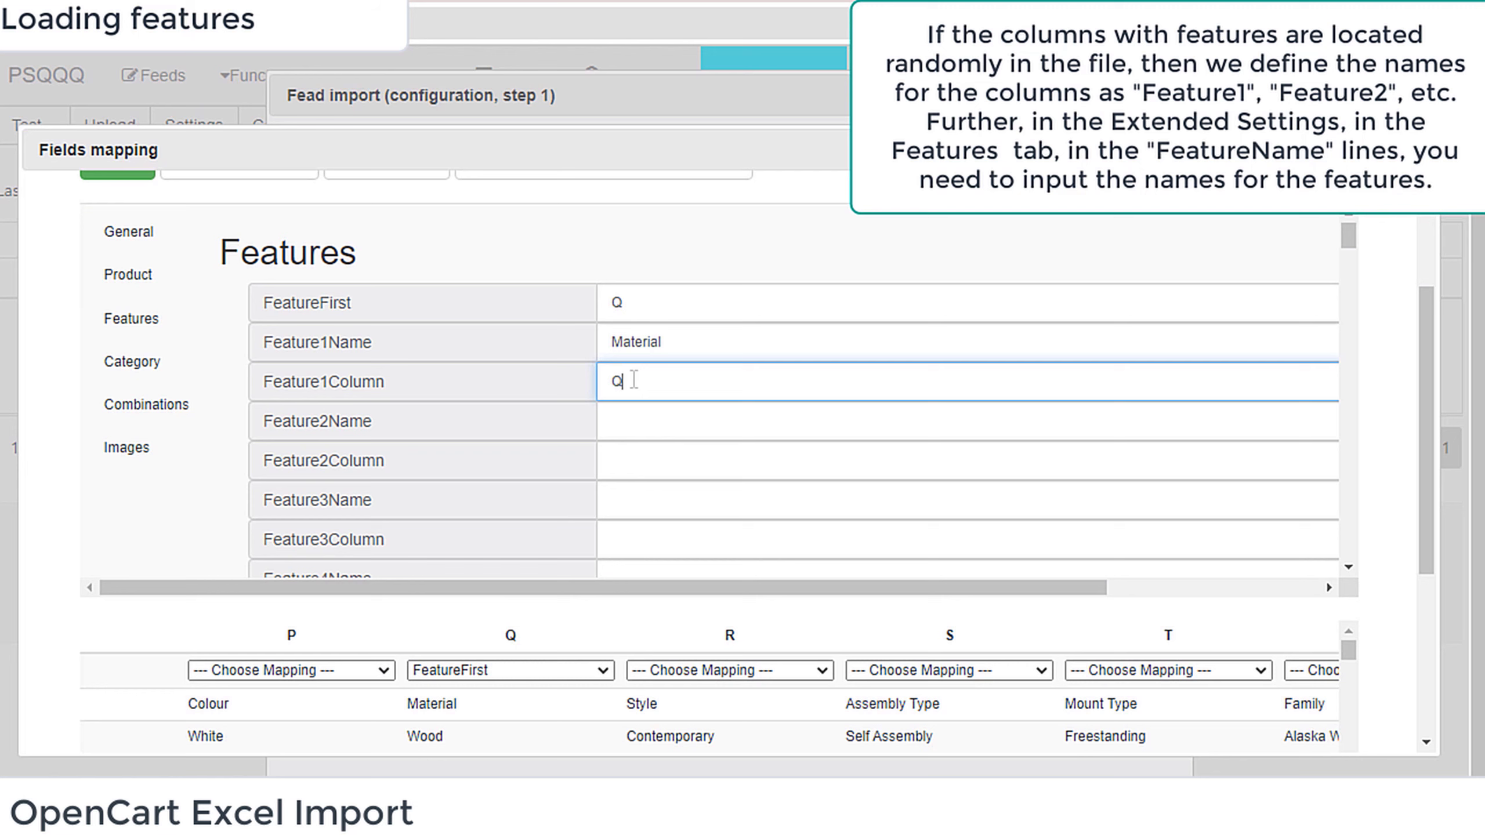
left_click(1388, 436)
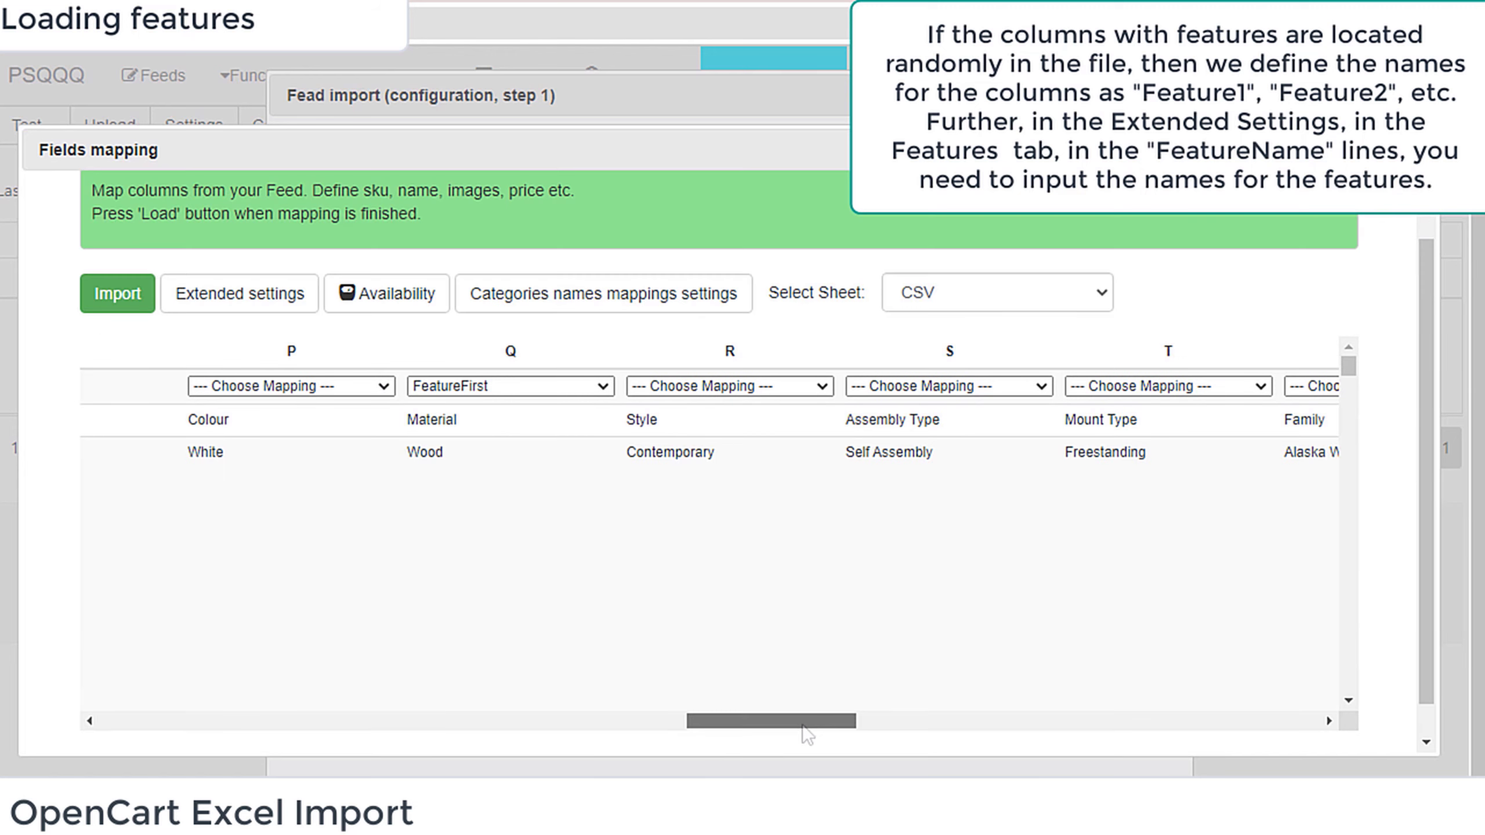
Step: Map the variant SKU column E to Combination.Sku and bring columns E–I into view
left_click_drag(273, 711, 197, 688)
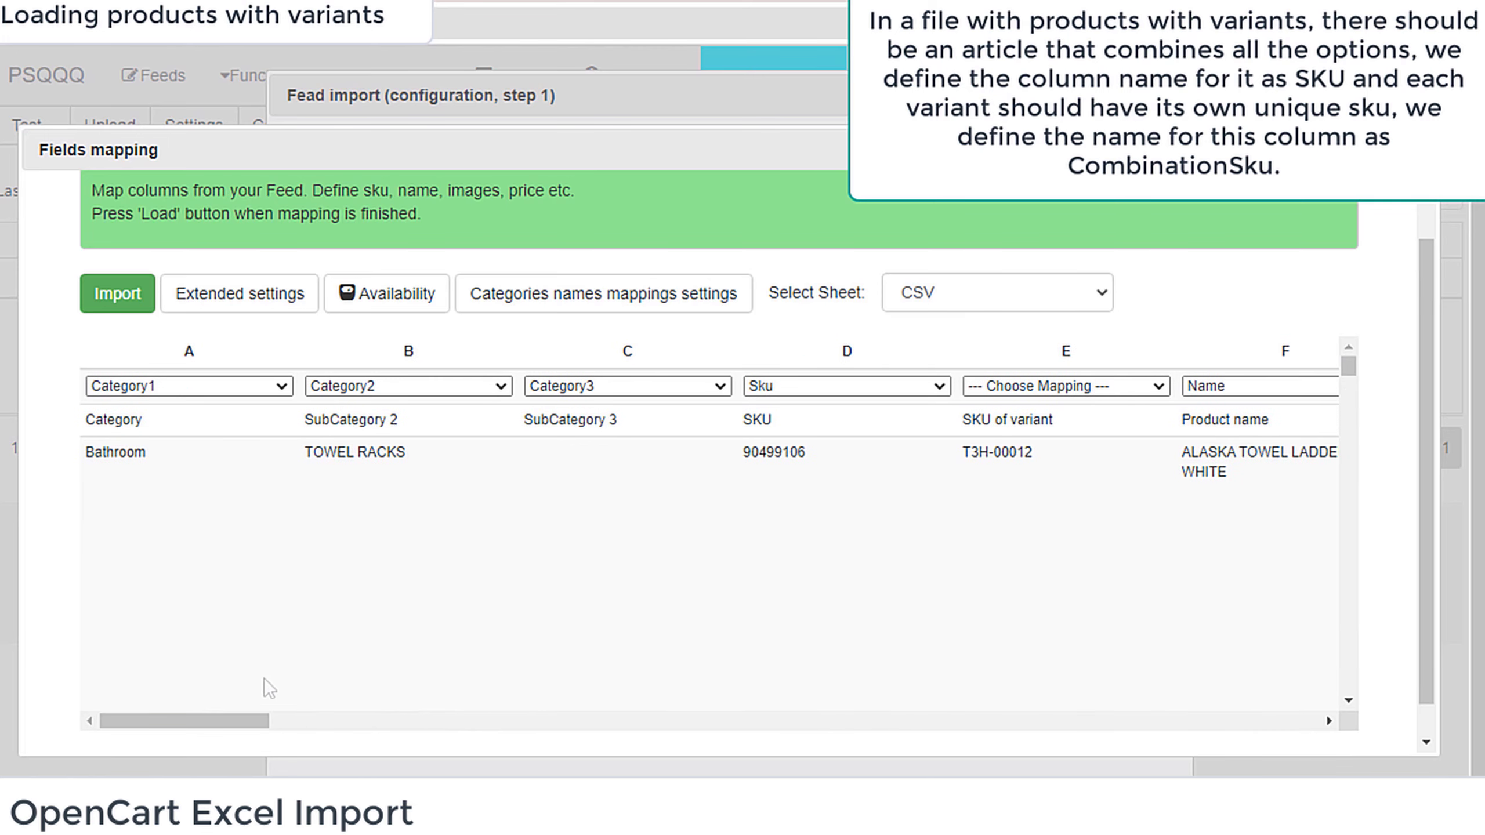
left_click(1032, 386)
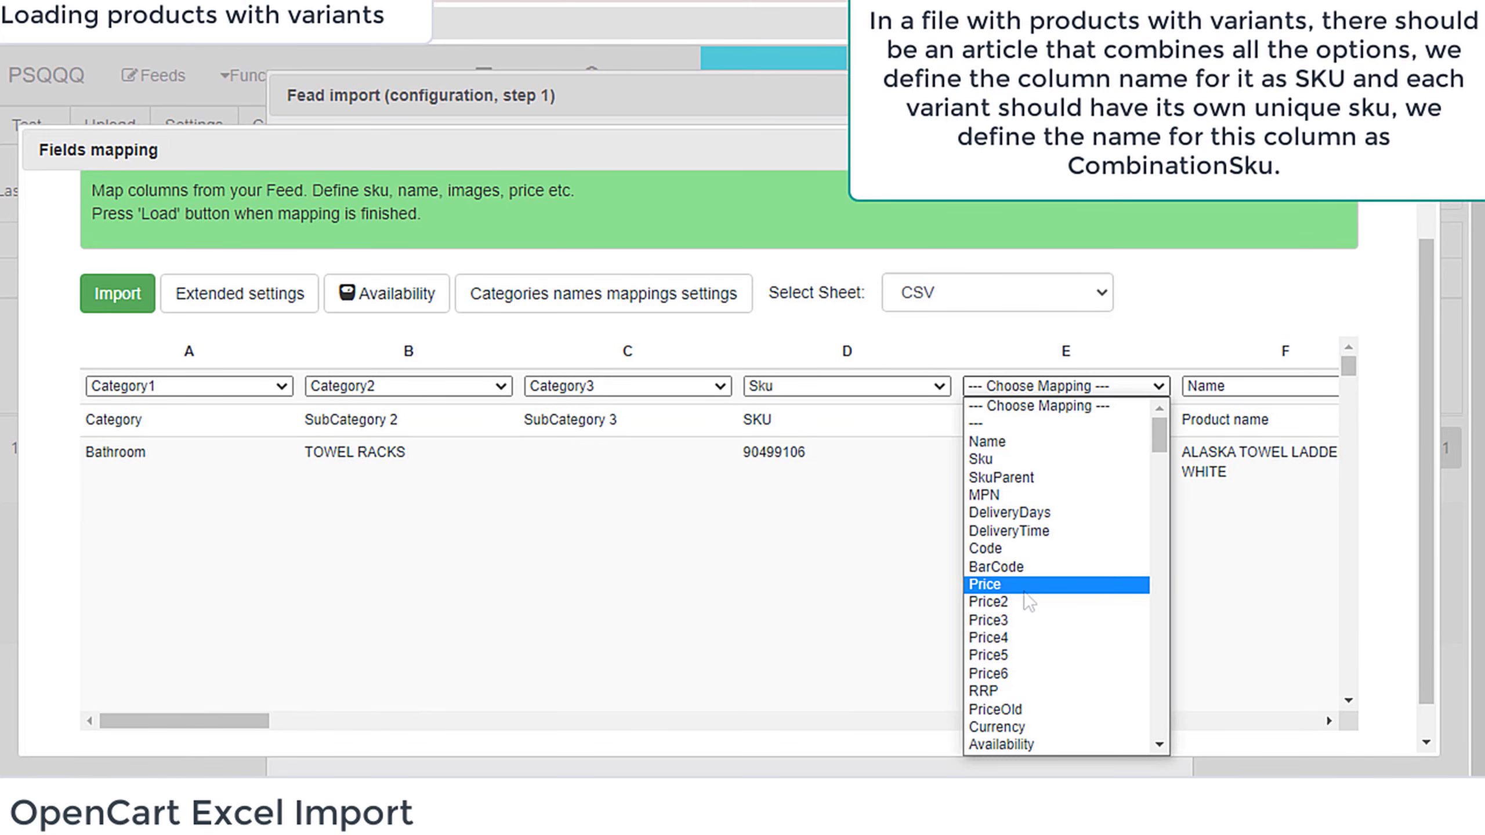
scroll(1026, 591, "down", 10)
scroll(1029, 602, "down", 5)
scroll(1029, 601, "down", 4)
scroll(1029, 591, "down", 12)
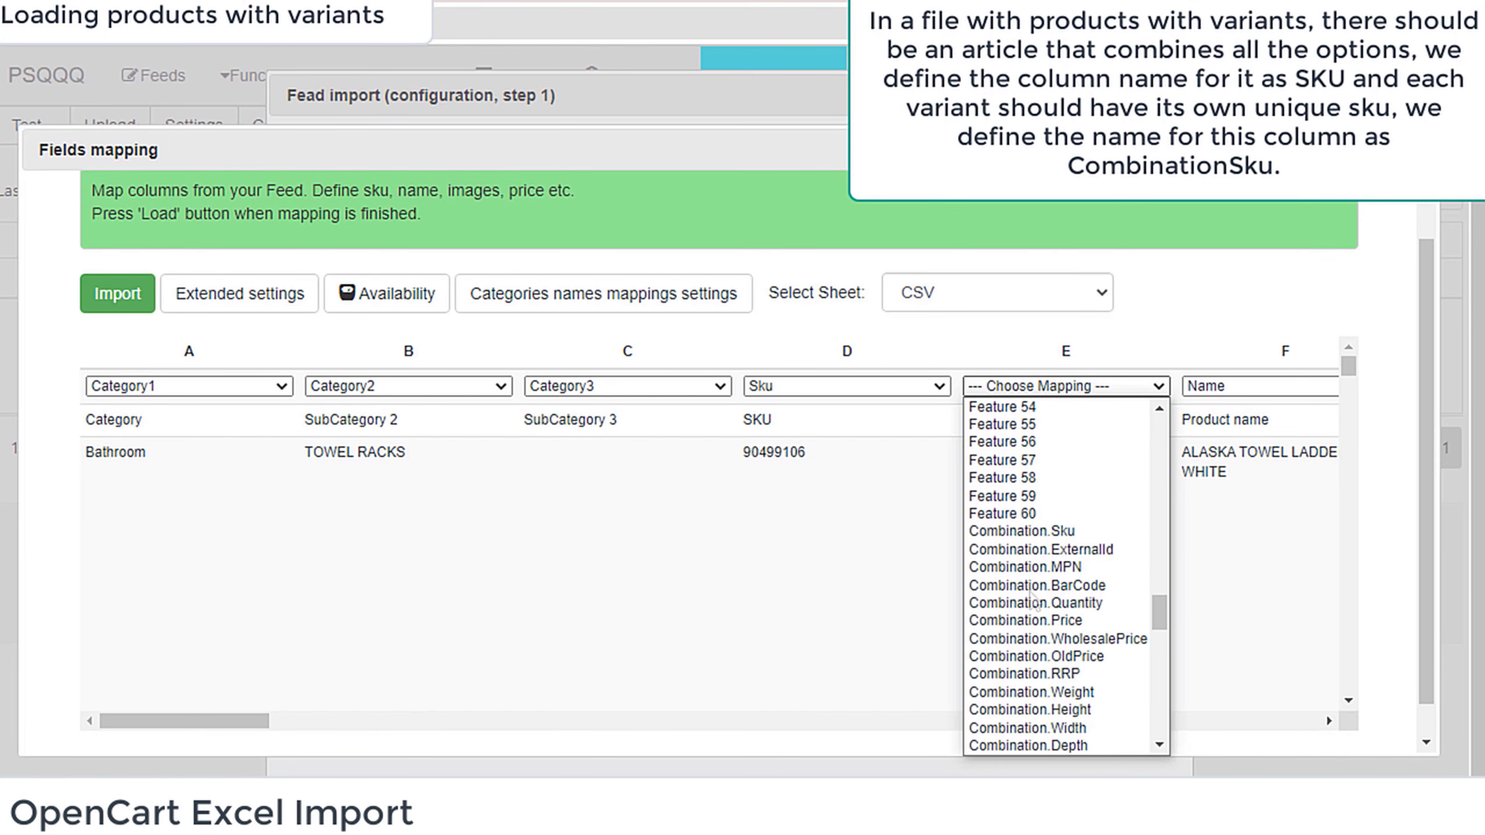
left_click(1024, 531)
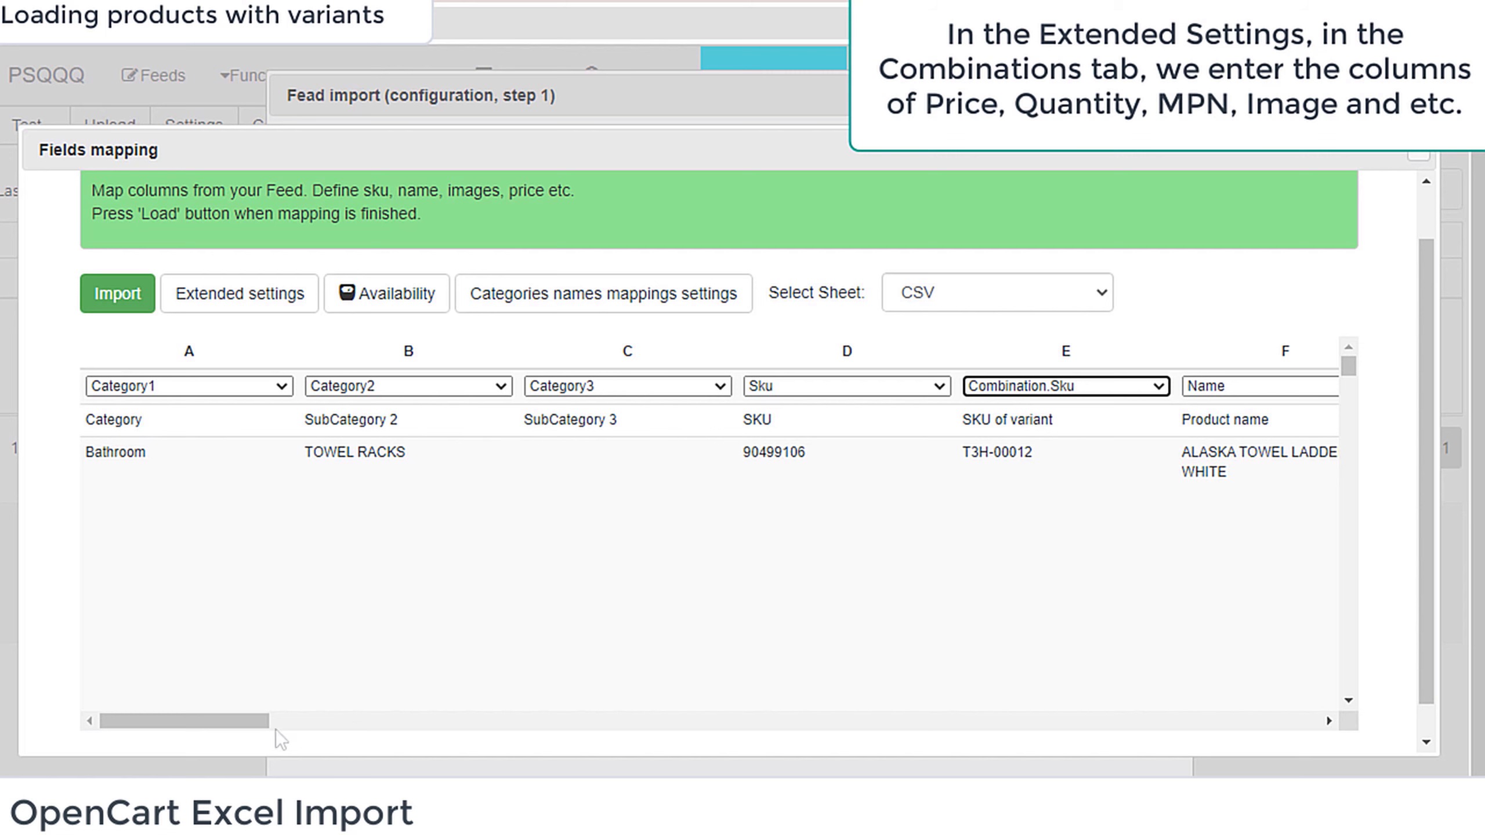
left_click_drag(258, 721, 365, 722)
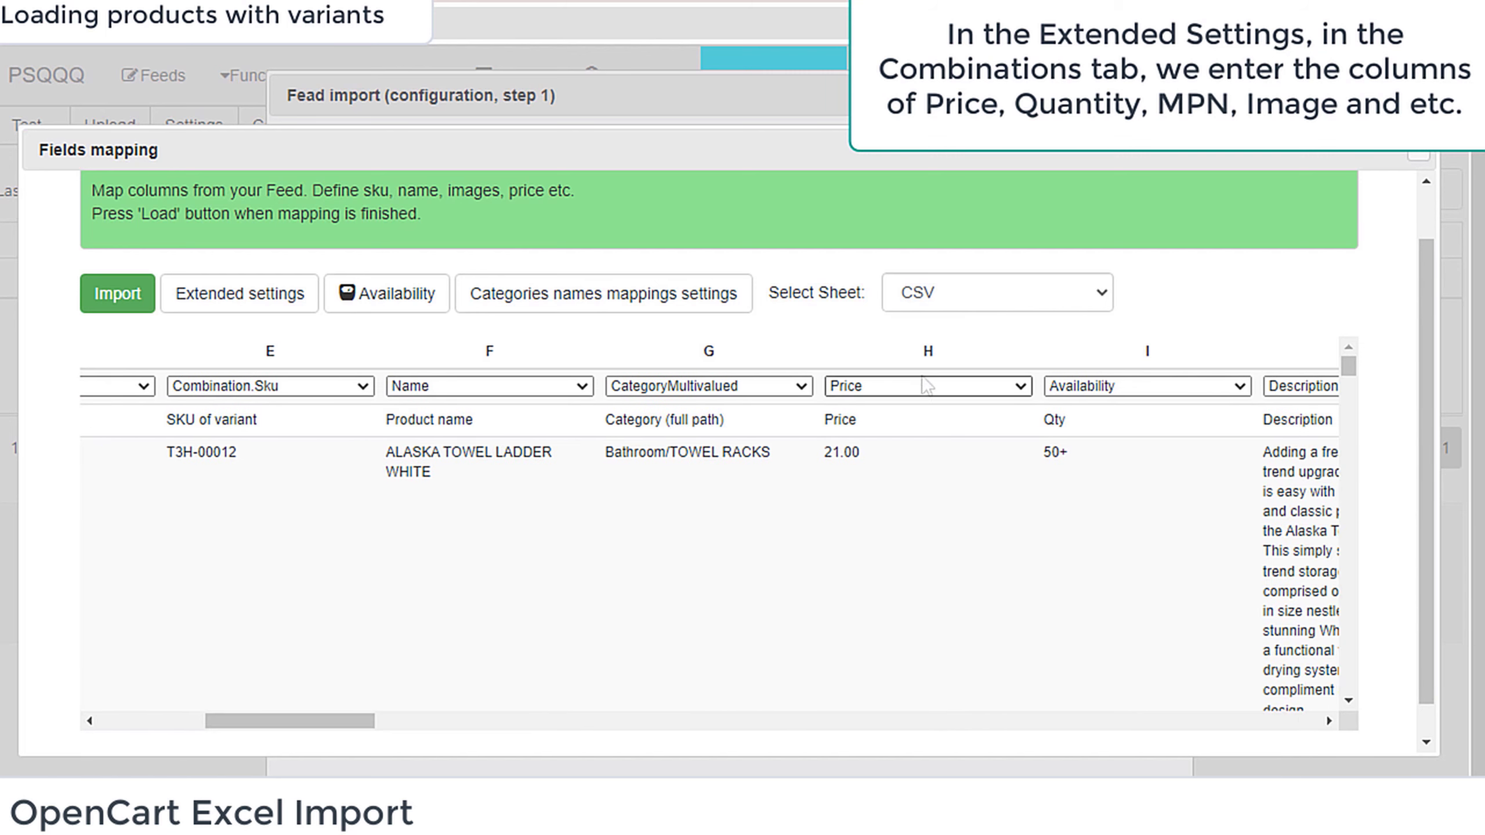
Step: In Extended settings > Combinations, set CombinationPrice to H and CombinationQuantity to I
left_click(240, 292)
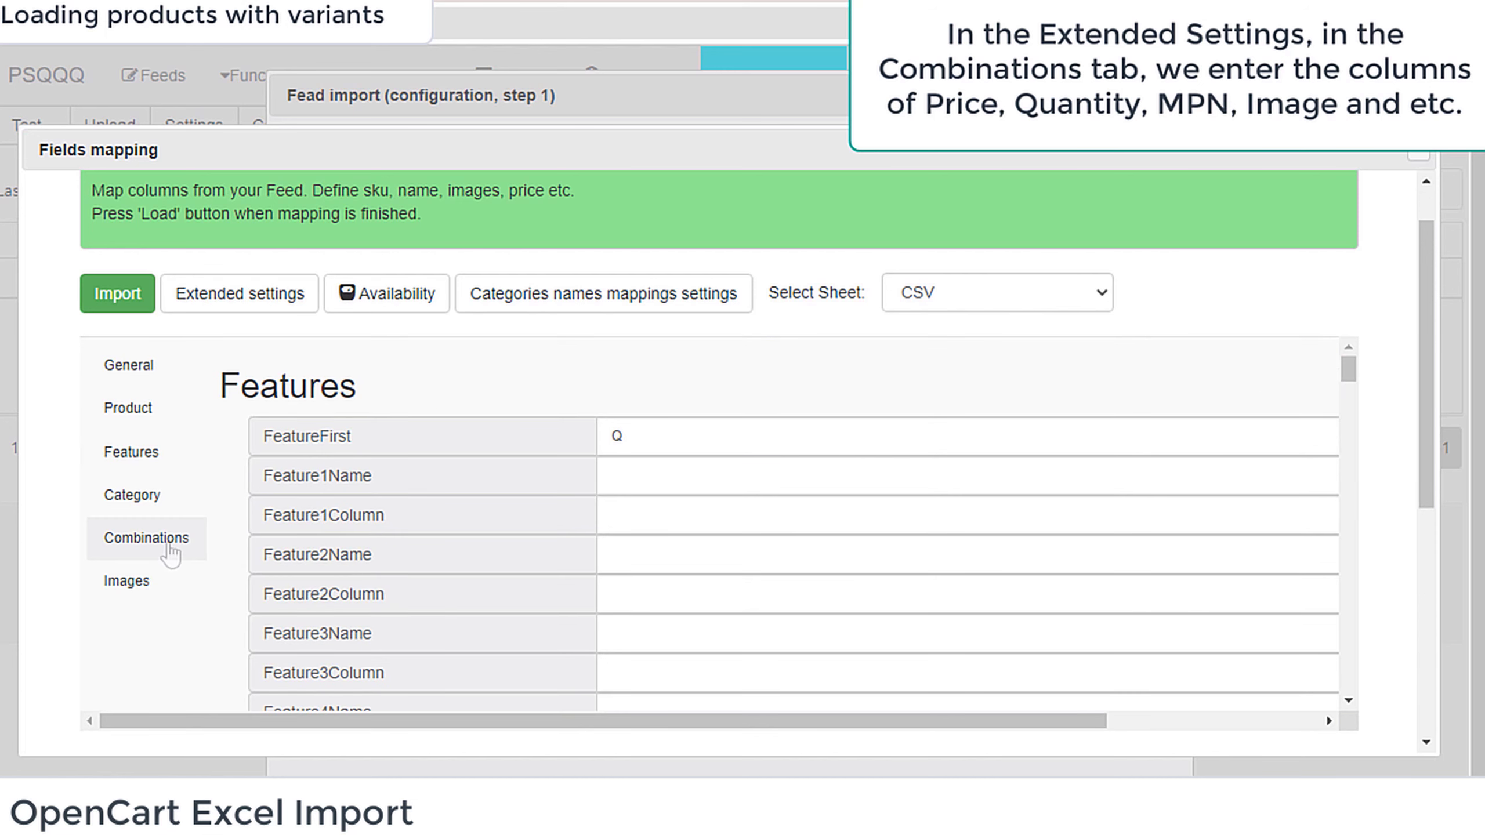
left_click(170, 554)
scroll(855, 580, "down", 3)
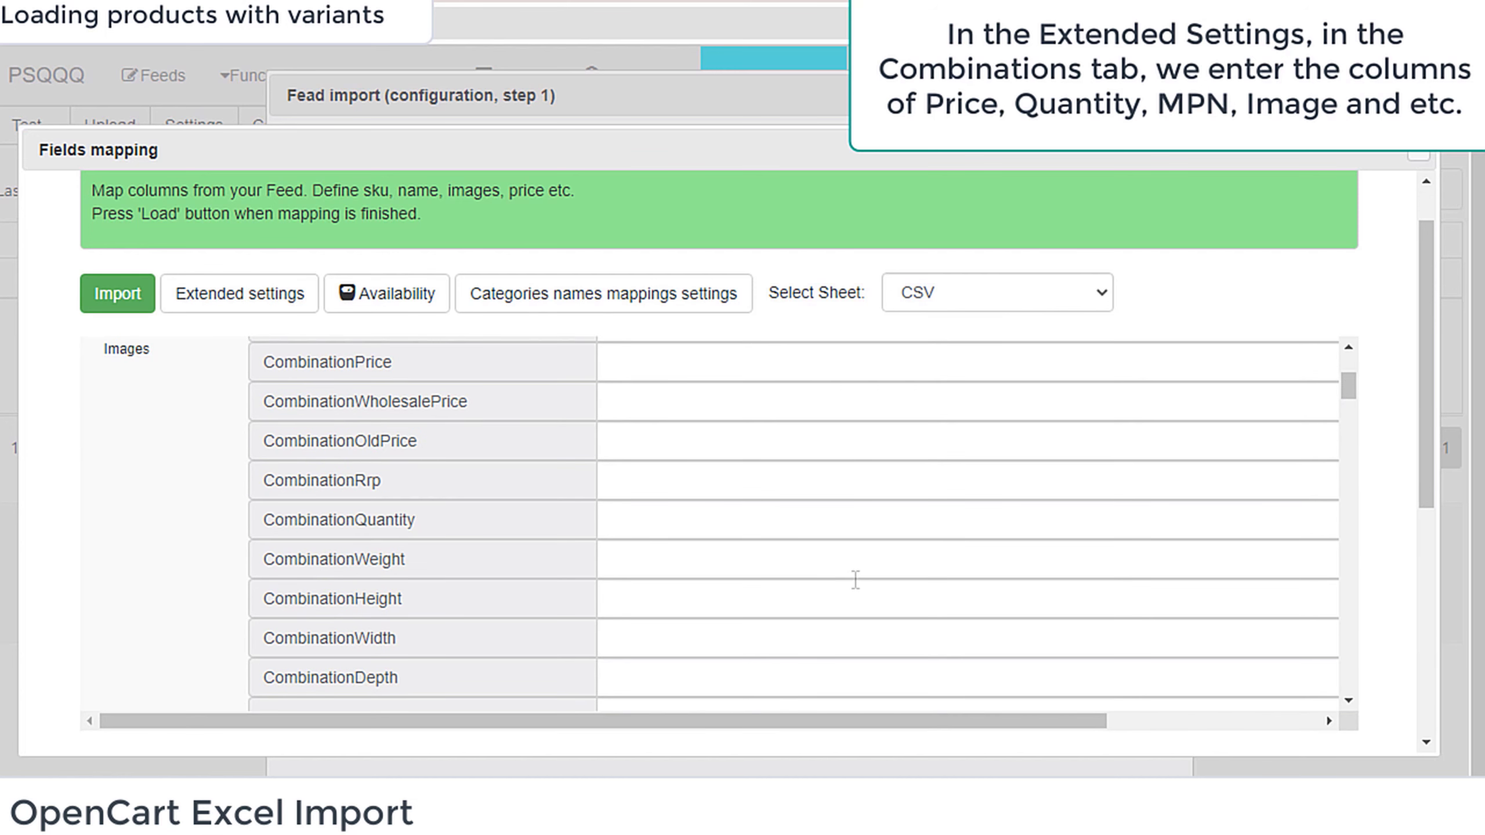
scroll(667, 535, "up", 2)
left_click(668, 469)
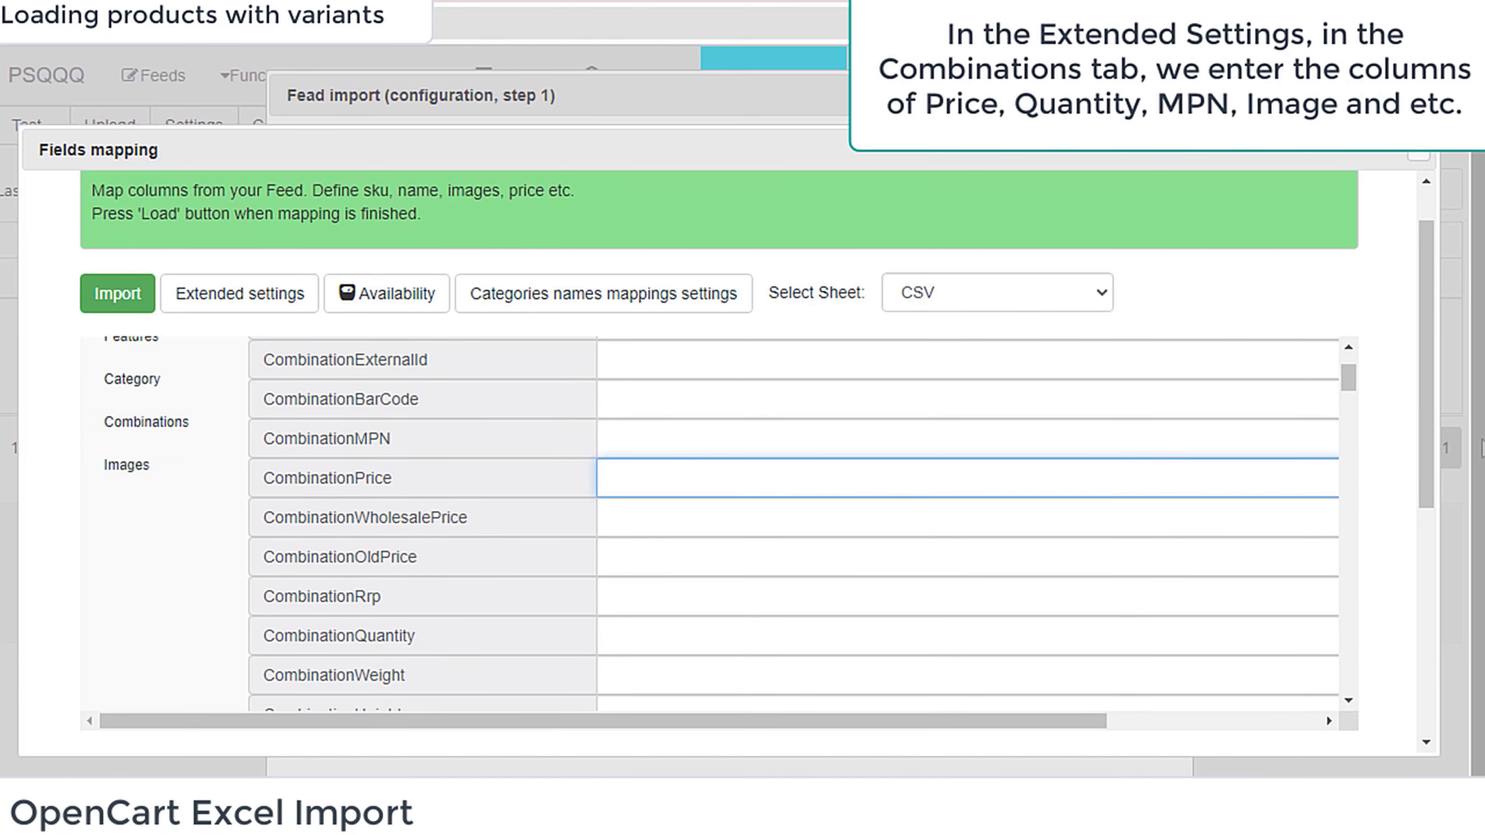
left_click_drag(1426, 429, 1426, 517)
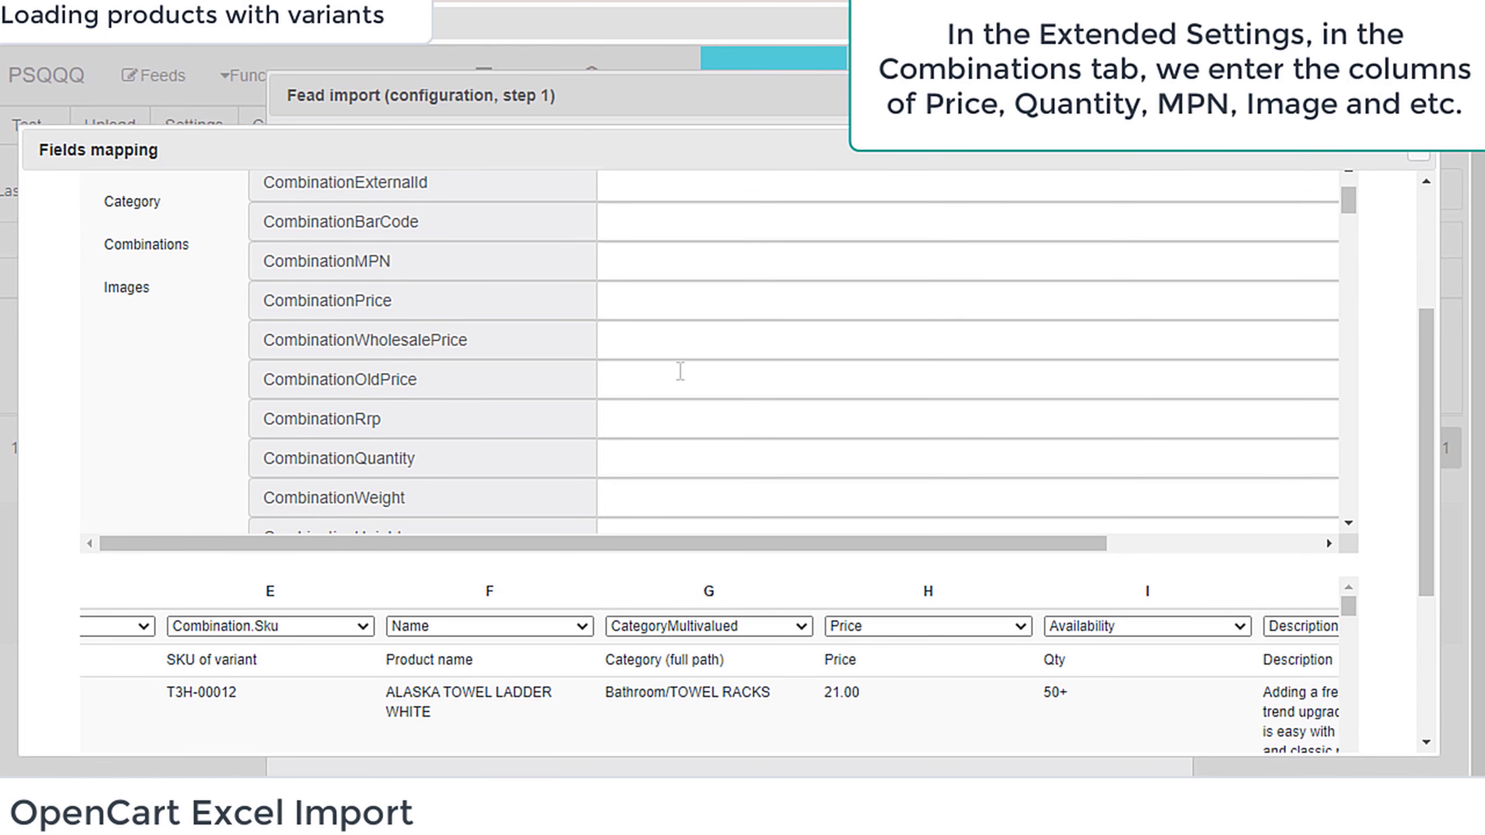
scroll(912, 436, "up", 2)
left_click(626, 413)
type("H")
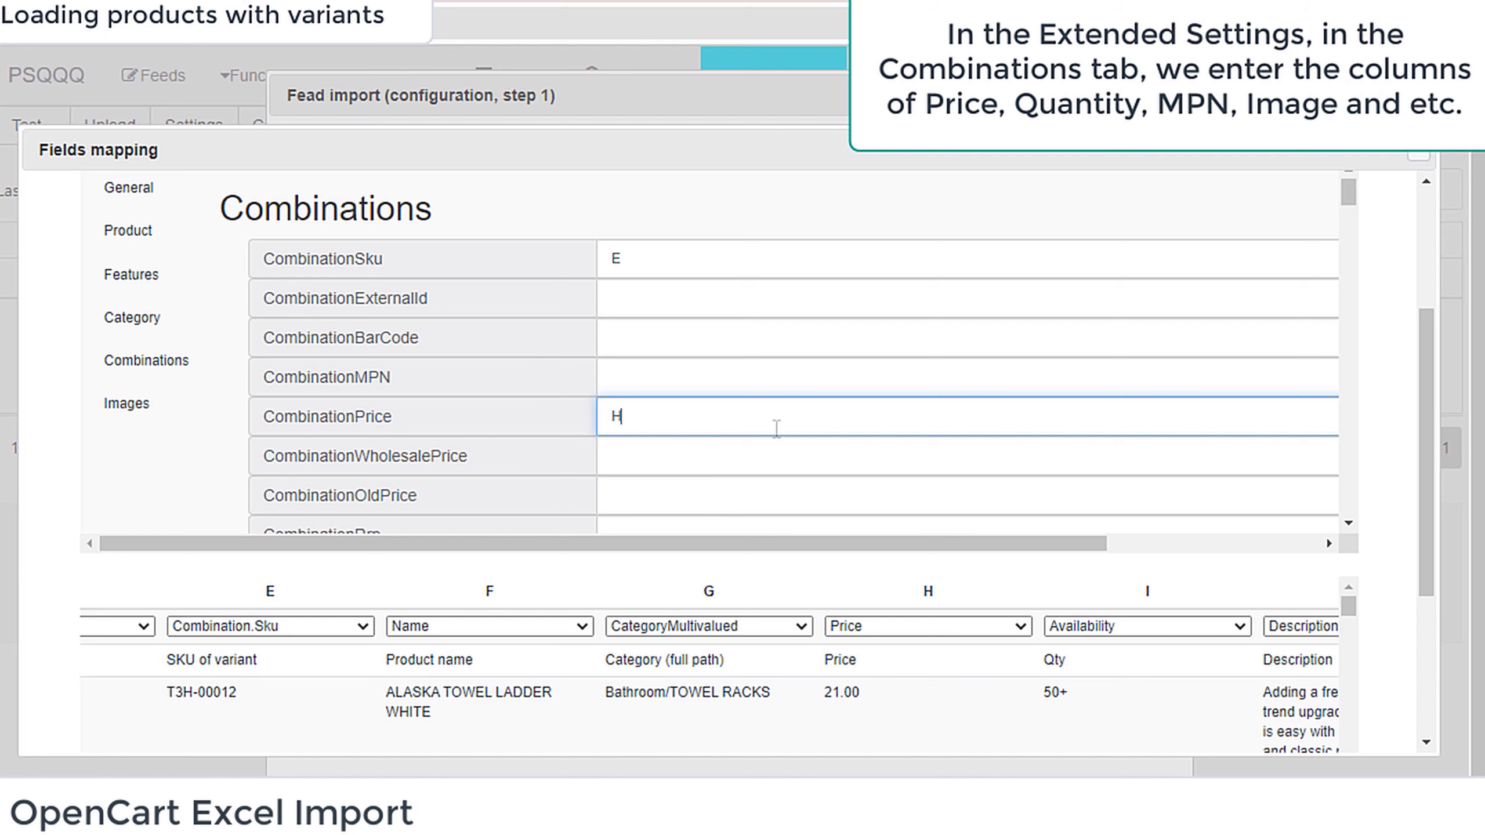
scroll(882, 463, "down", 2)
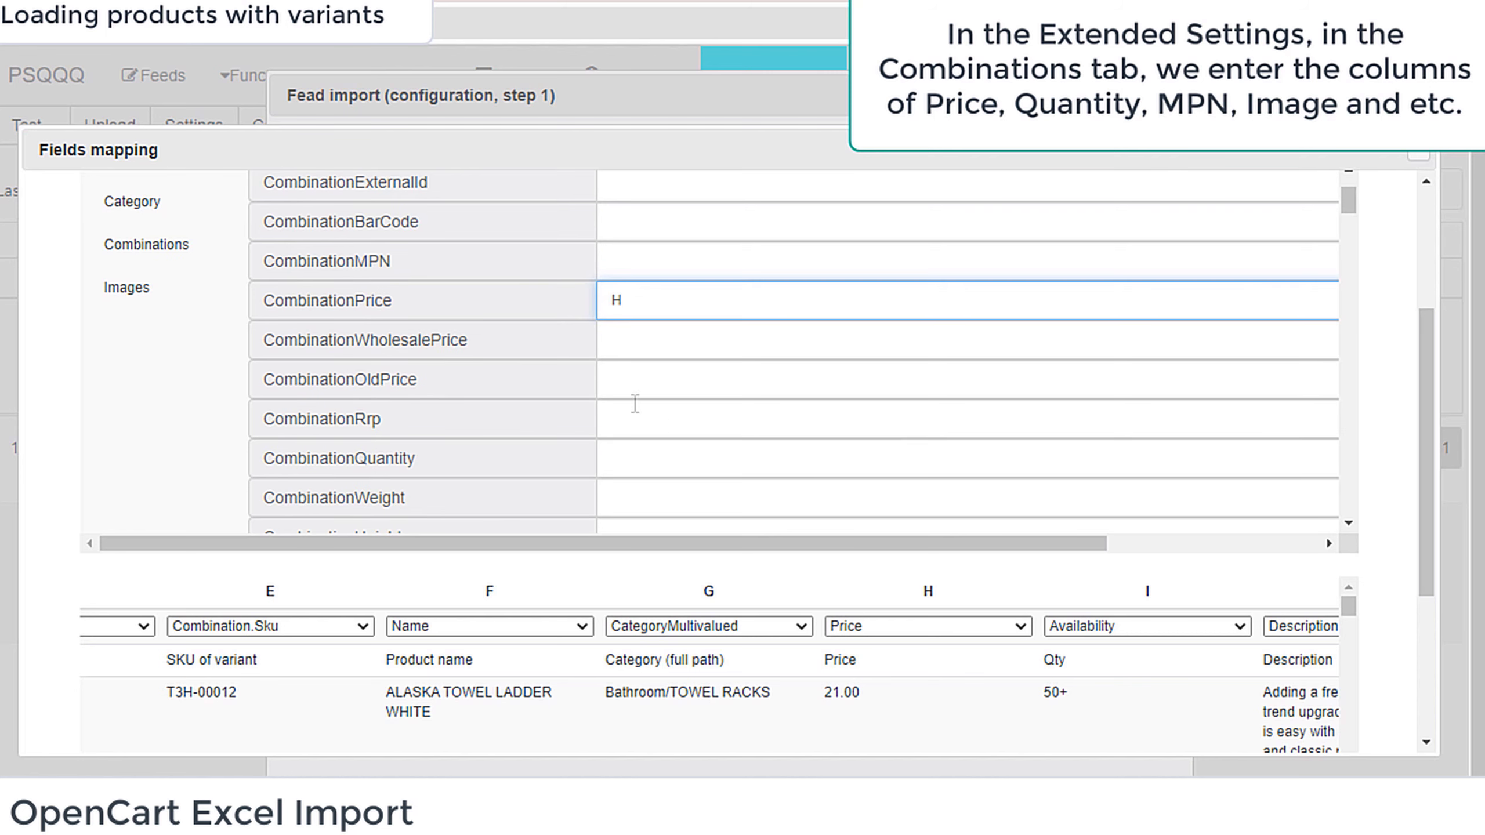
type("I")
left_click(641, 456)
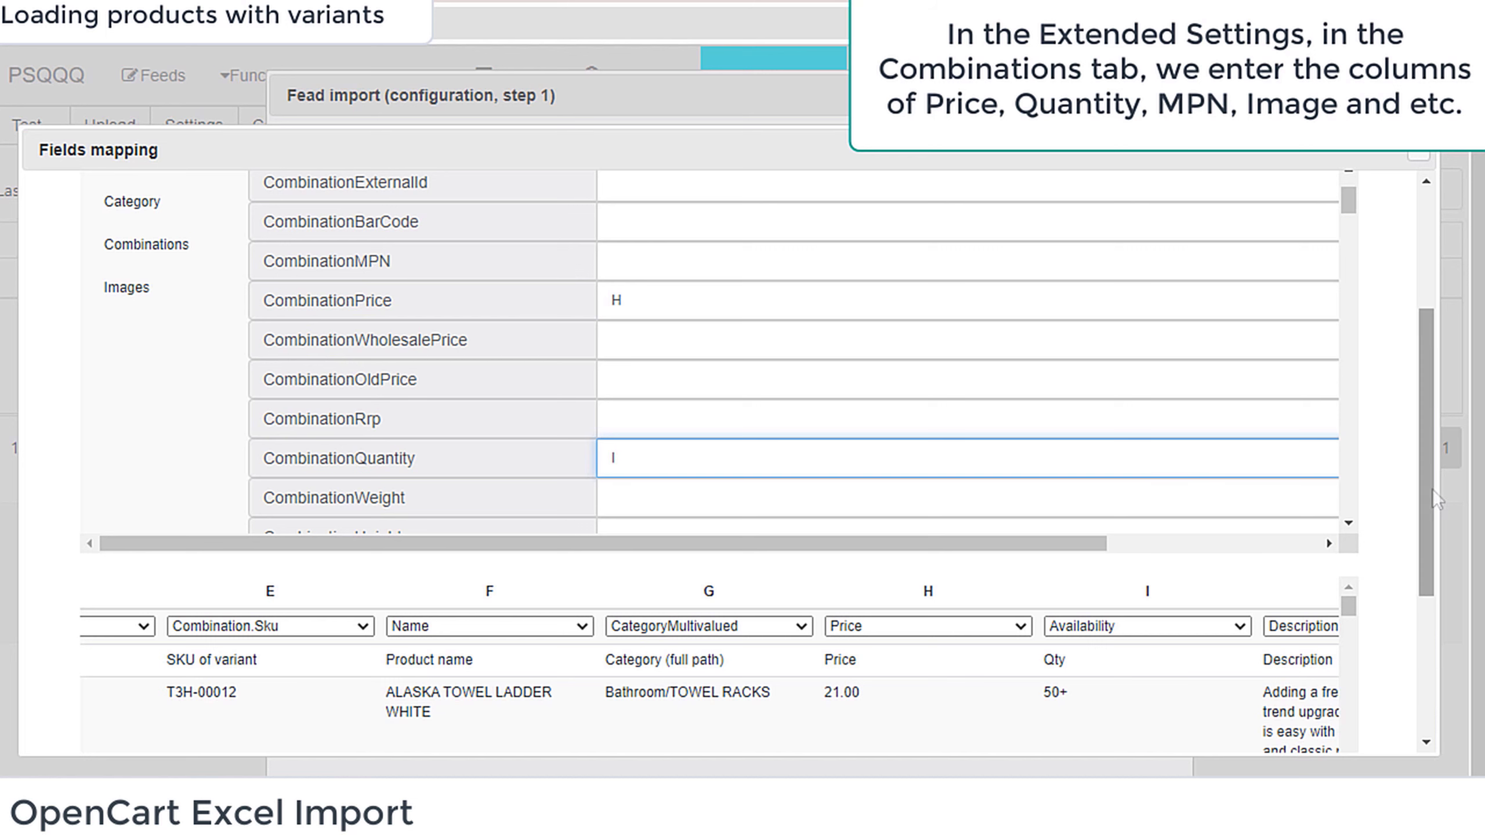
scroll(980, 663, "down", 3)
scroll(979, 663, "down", 2)
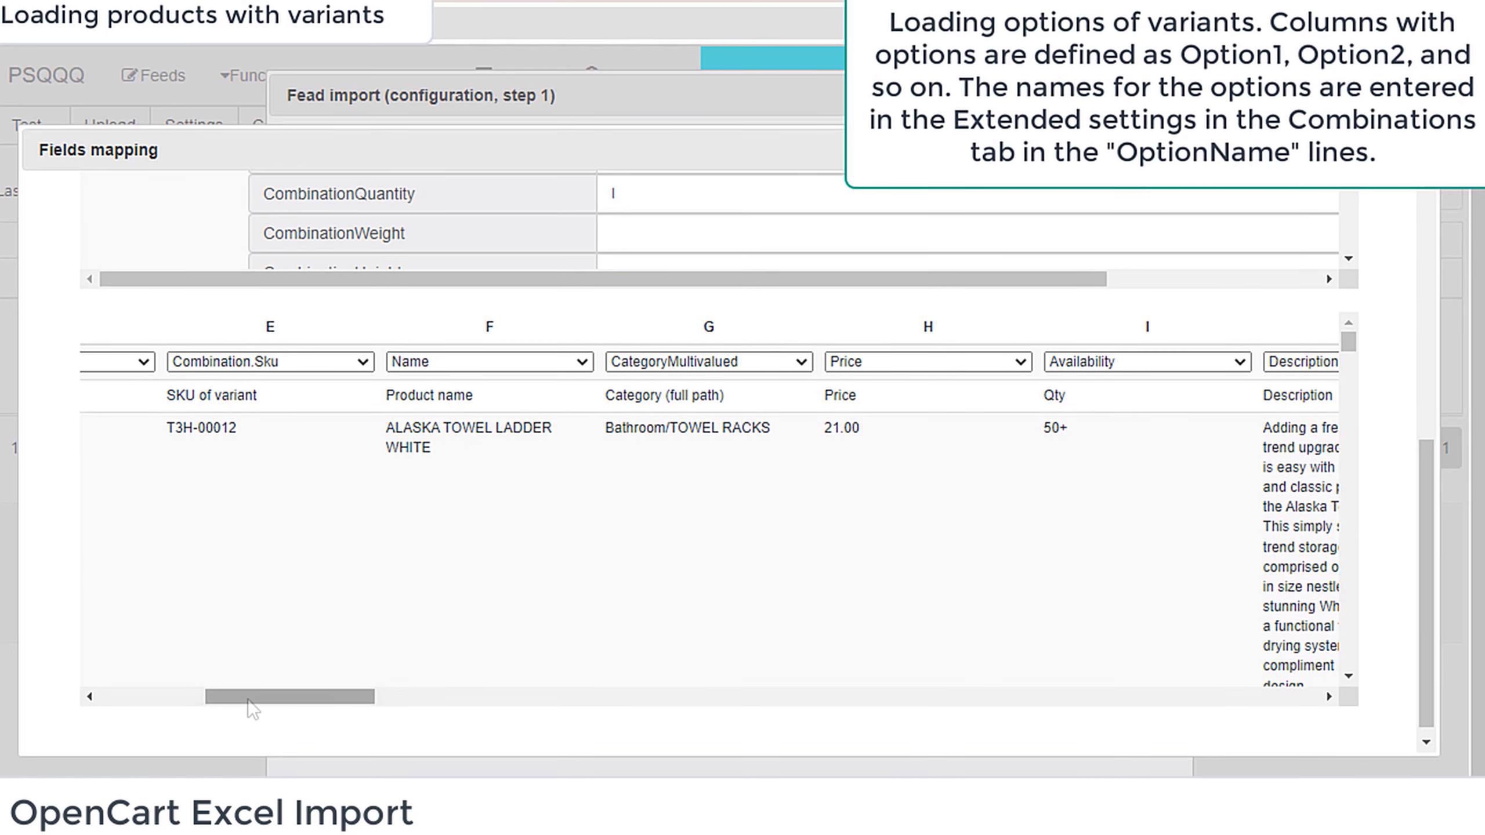
Step: Copy the Colour header from column P and paste it into Option1Name
left_click_drag(263, 697, 653, 697)
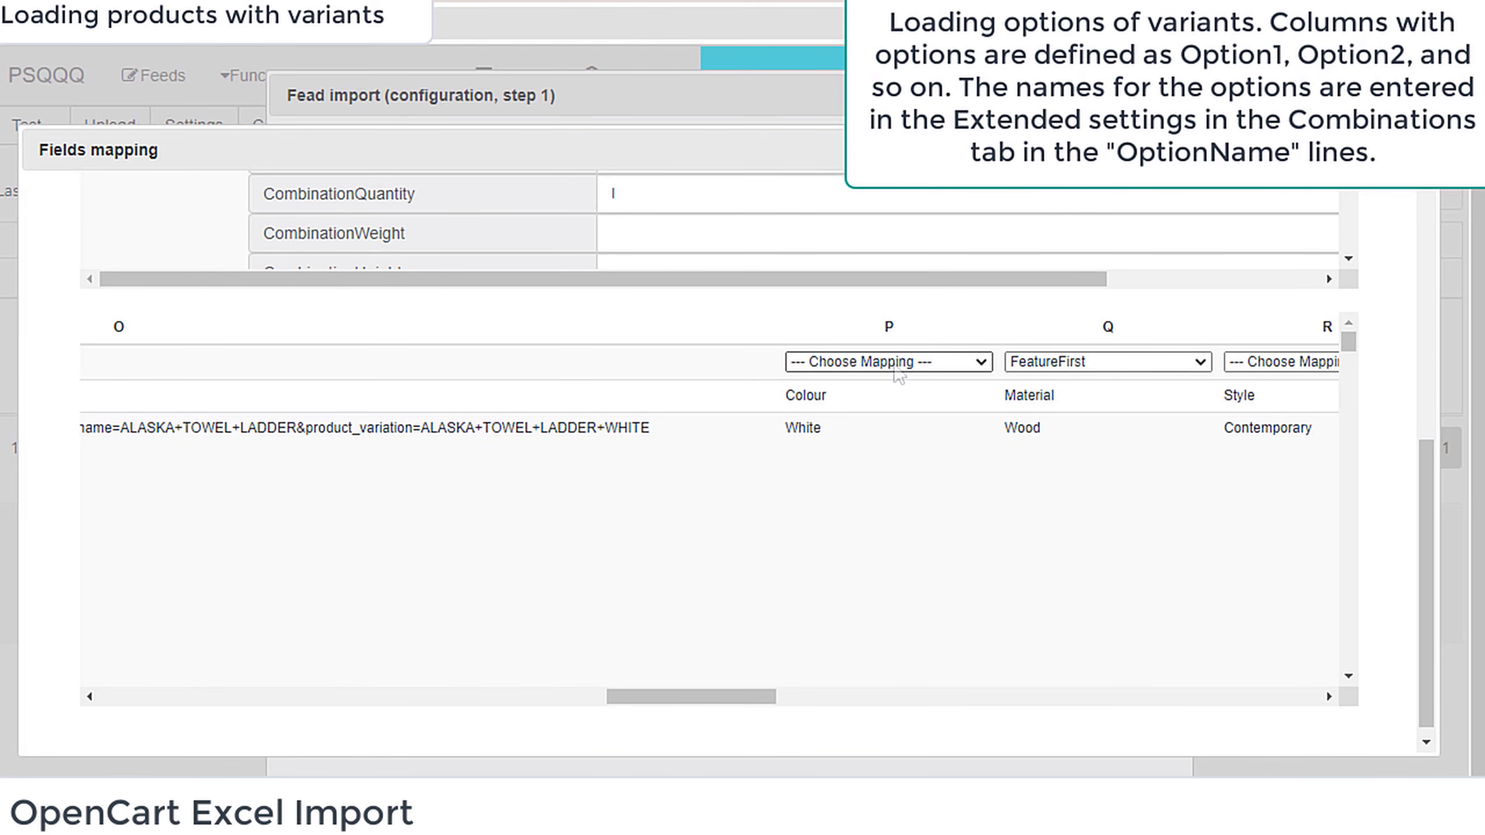
scroll(842, 506, "up", 2)
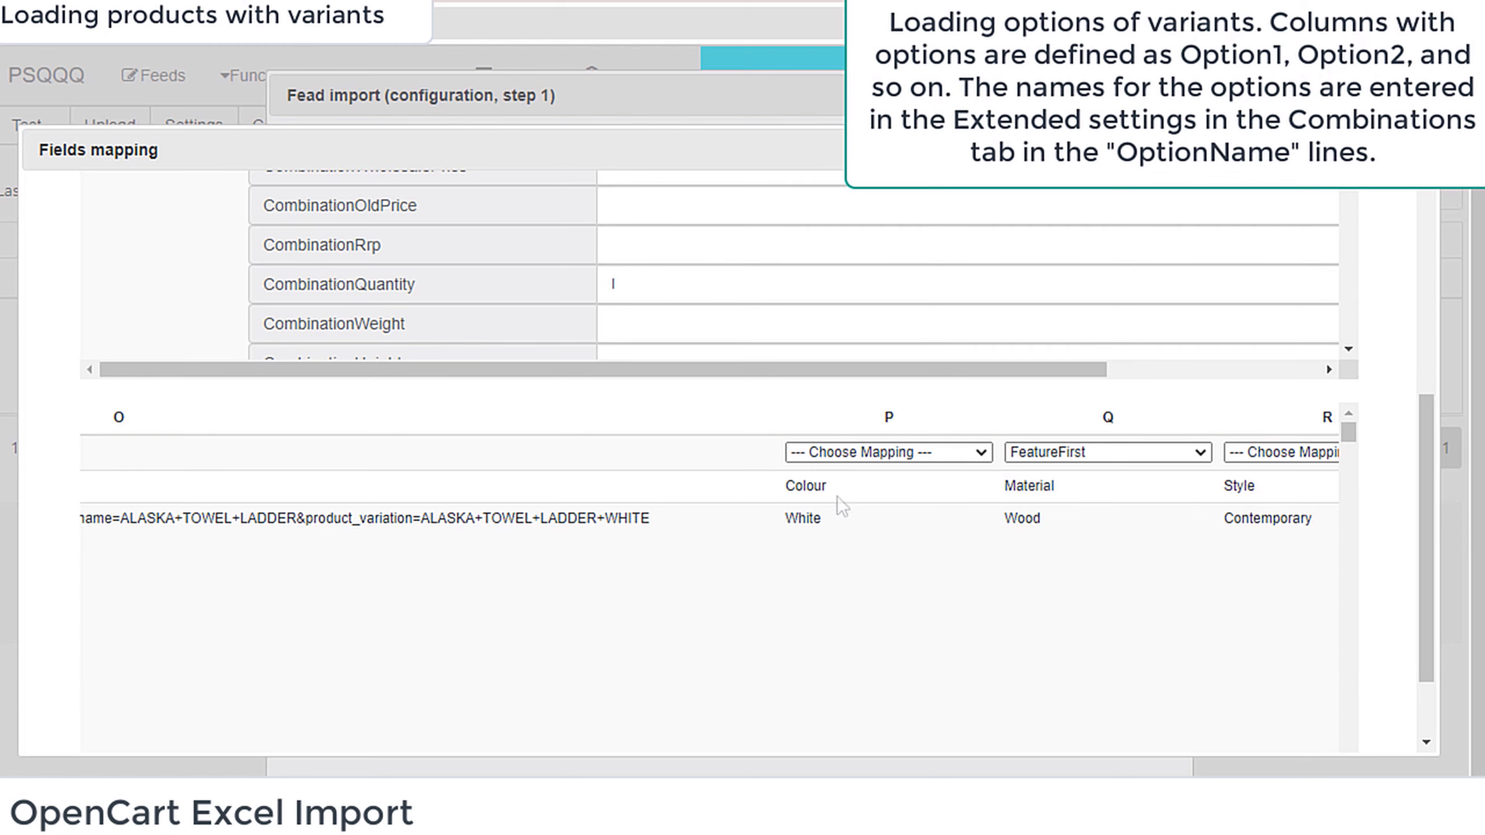
double_click(819, 483)
key("ctrl+c")
scroll(1420, 563, "up", 1)
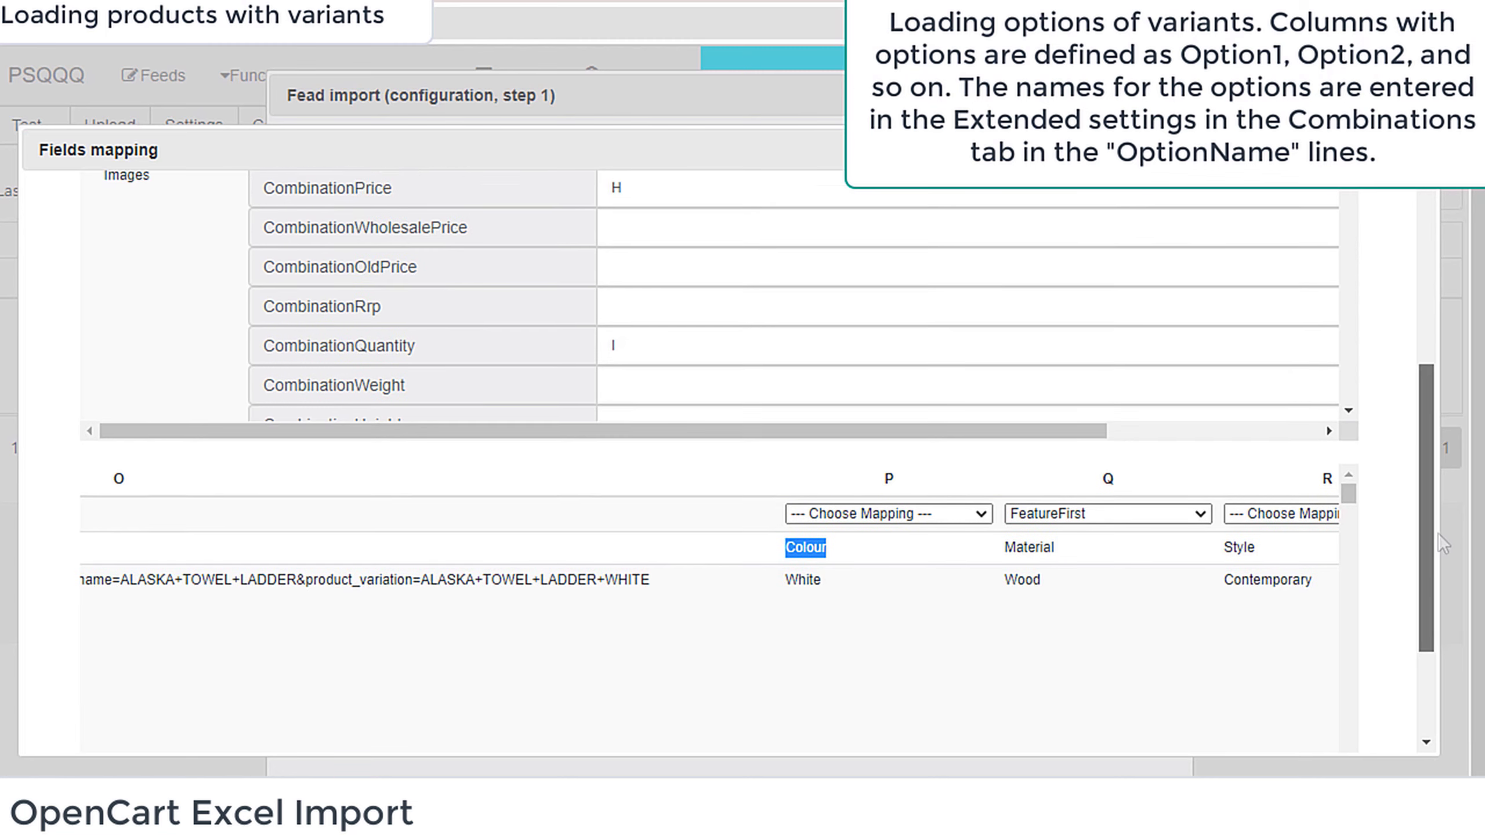
scroll(859, 356, "down", 2)
scroll(859, 356, "down", 2)
scroll(858, 357, "down", 3)
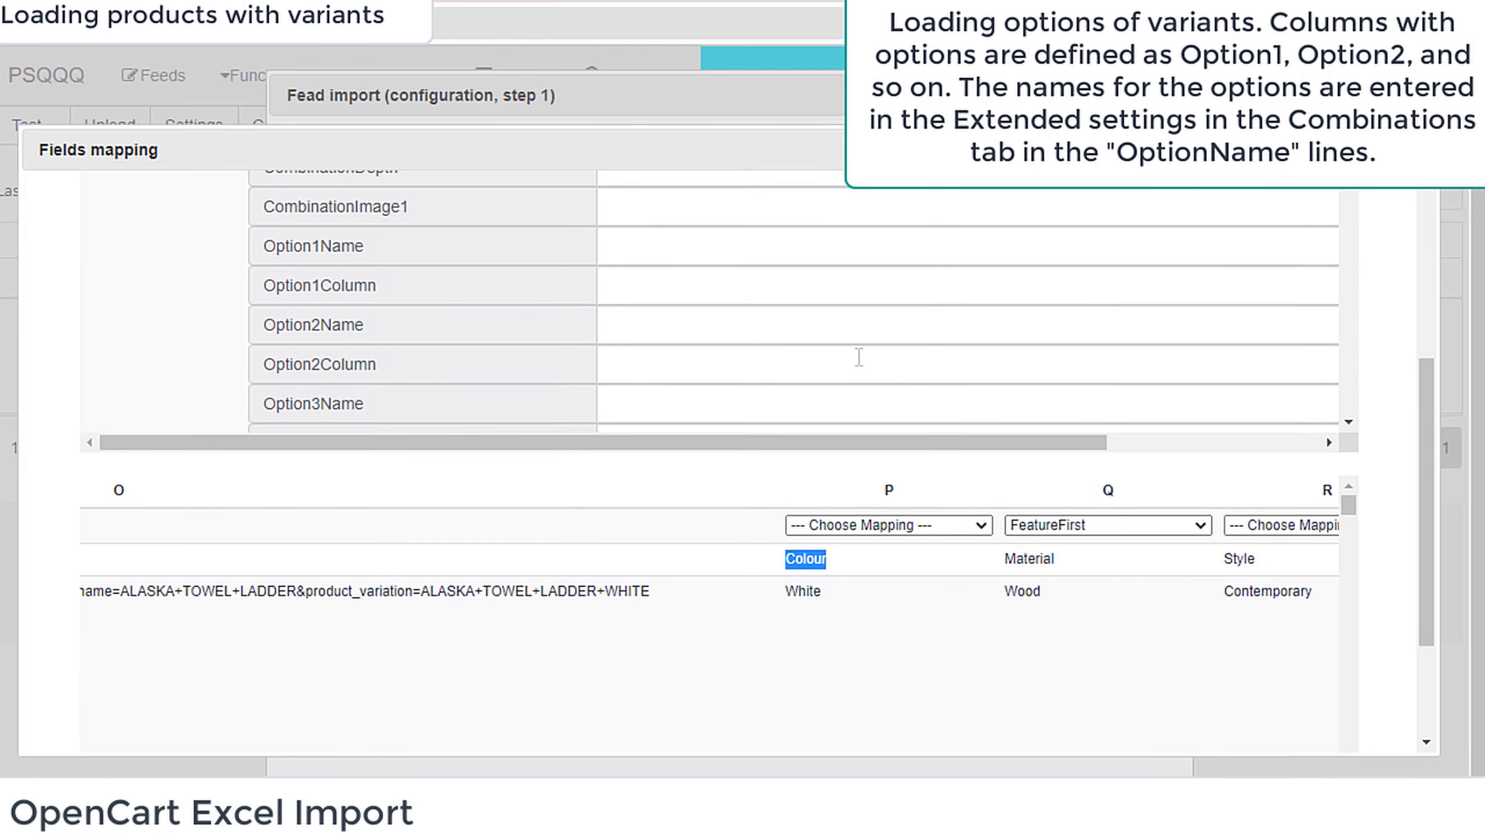
left_click(631, 247)
key("ctrl+v")
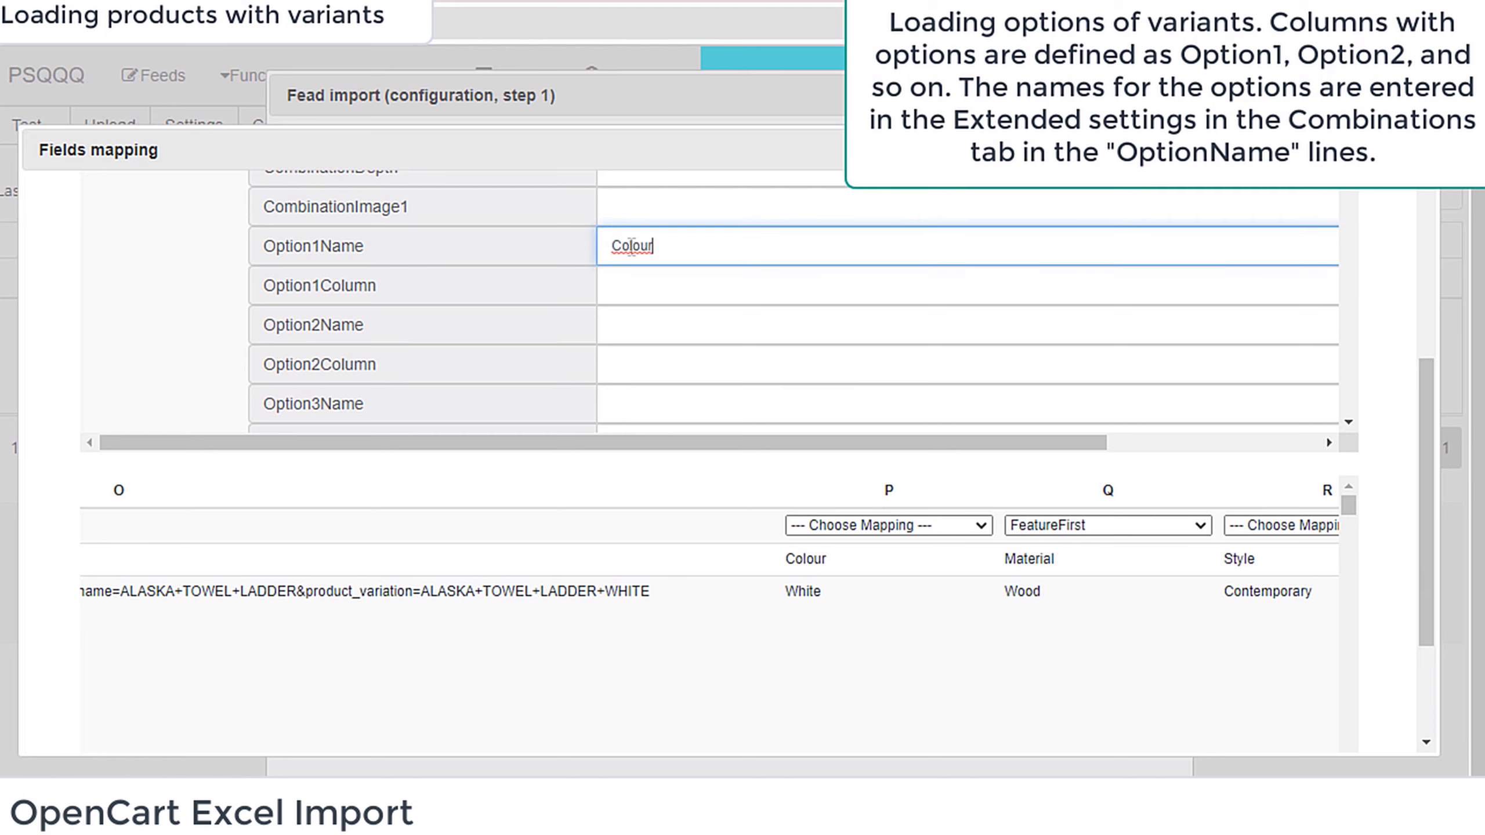
Step: Set Option1Column to P
left_click(725, 285)
type("P")
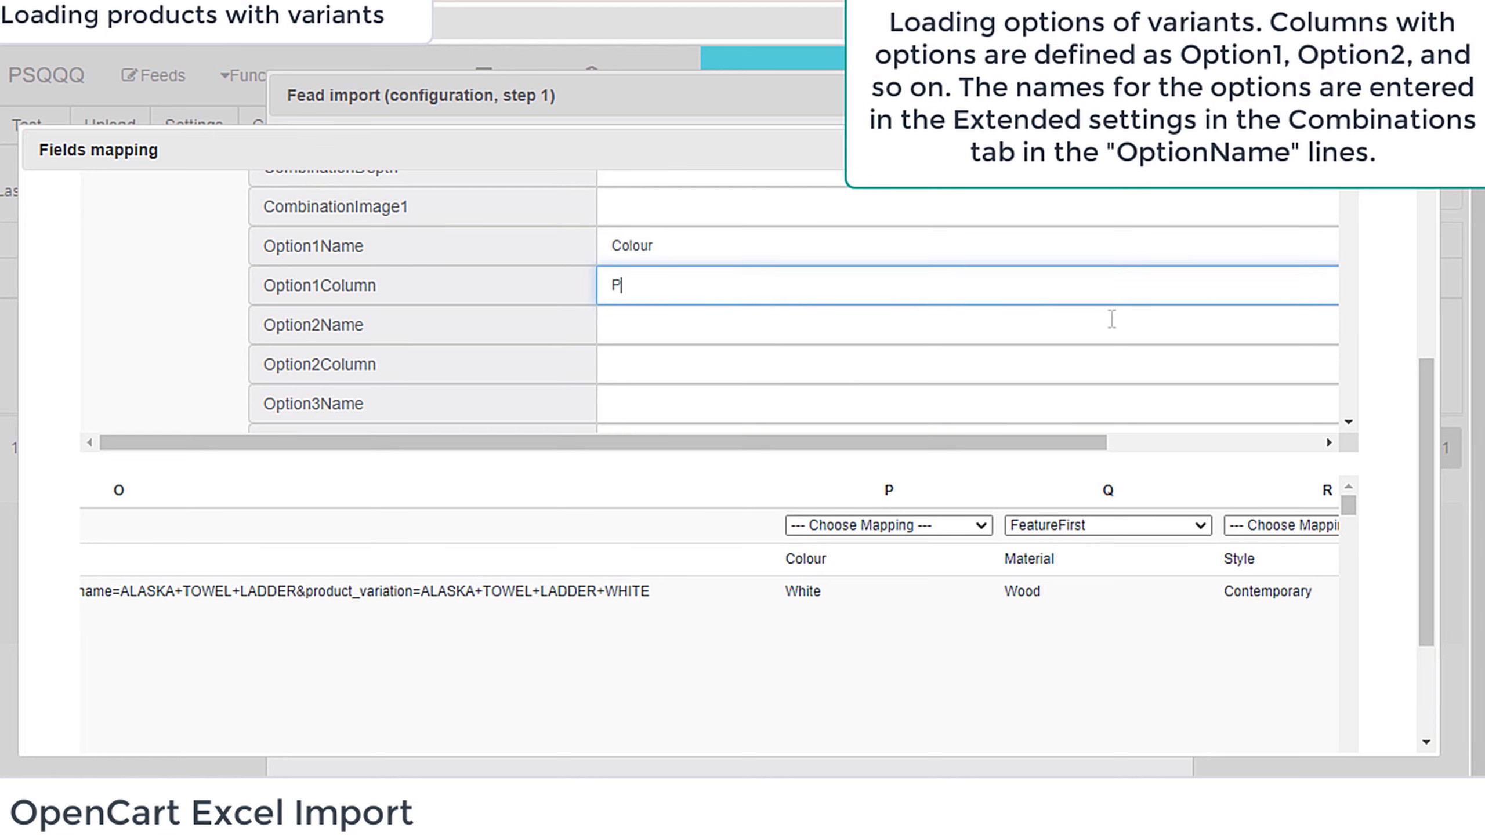
left_click_drag(1426, 471, 1426, 335)
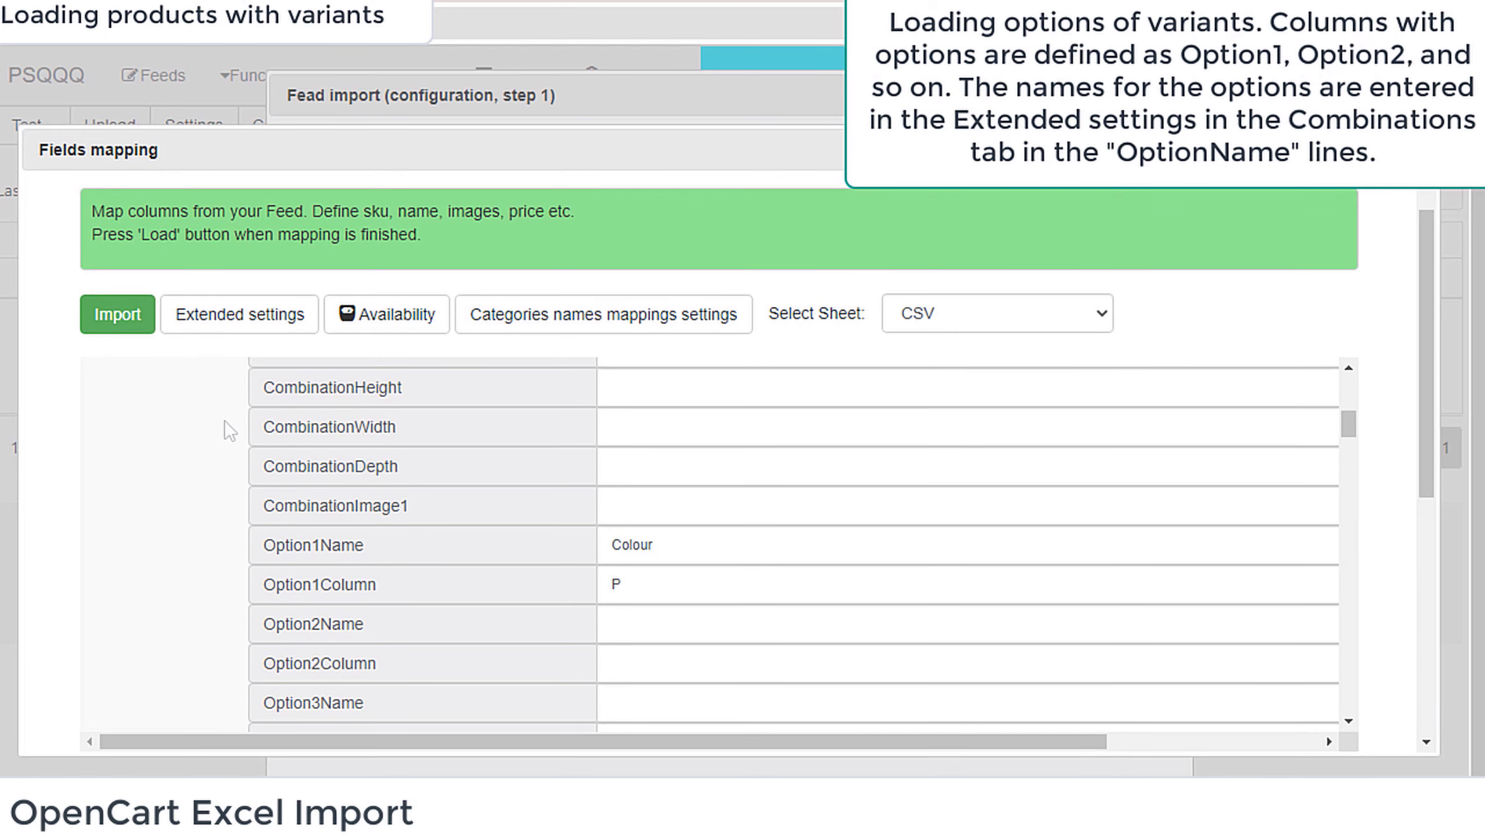
scroll(195, 491, "up", 2)
scroll(195, 491, "up", 5)
scroll(190, 391, "up", 3)
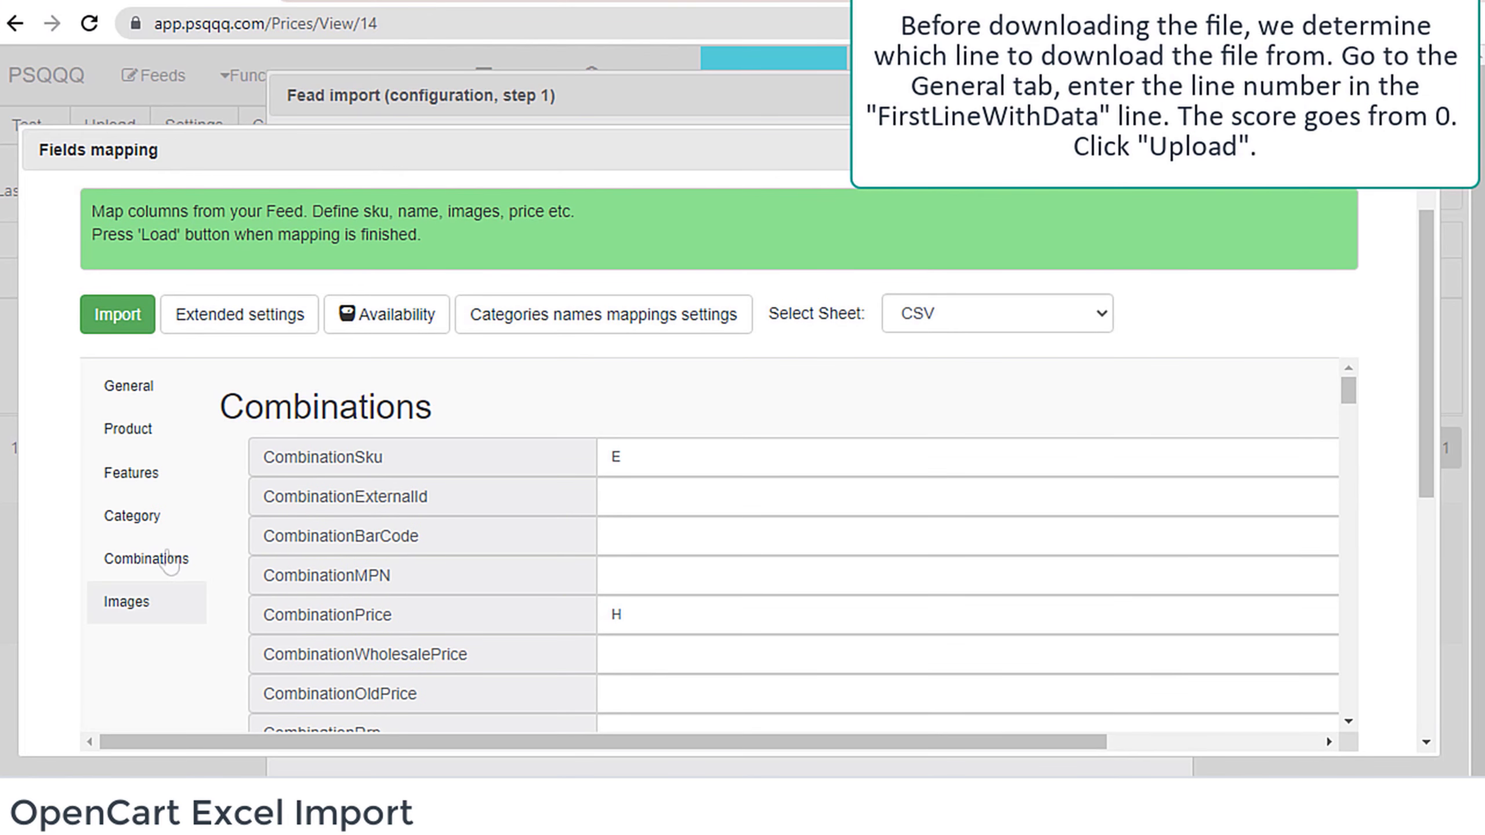
Step: Set FirstLineWithData to 1 in the General settings and run the feed import to completion
left_click(131, 389)
left_click_drag(616, 498, 607, 494)
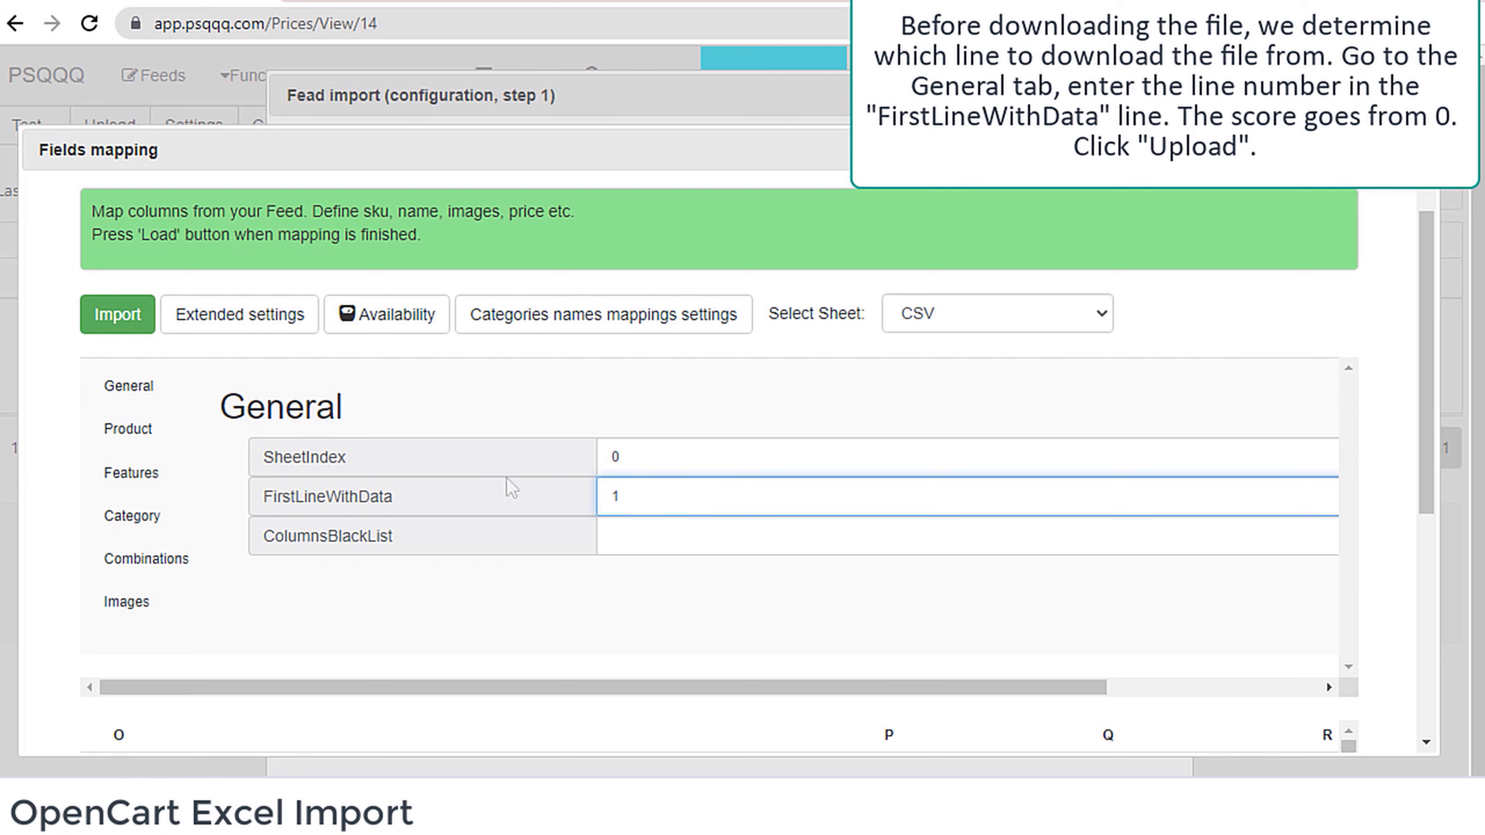
left_click(117, 316)
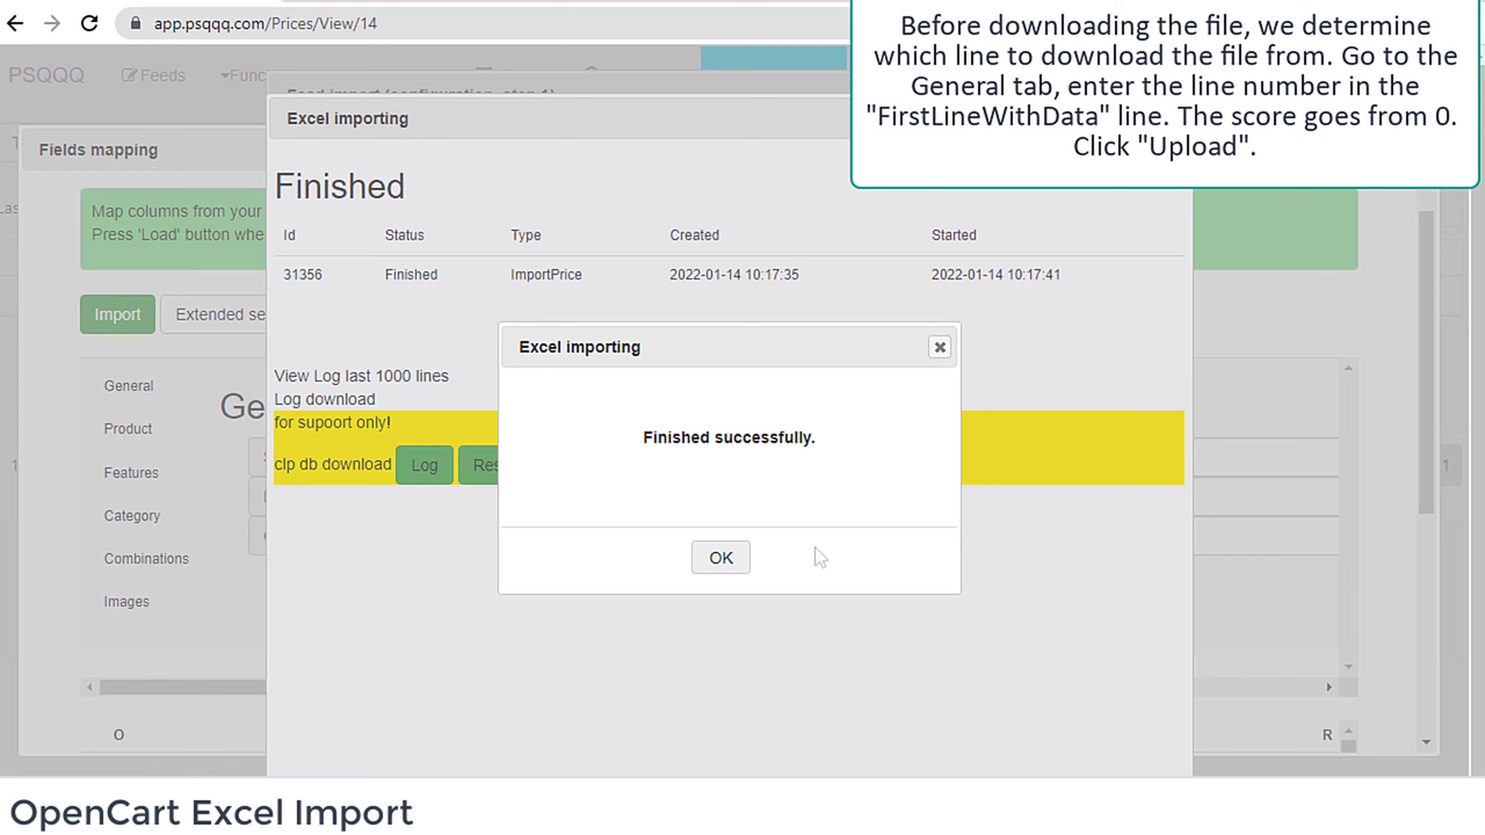
left_click(726, 554)
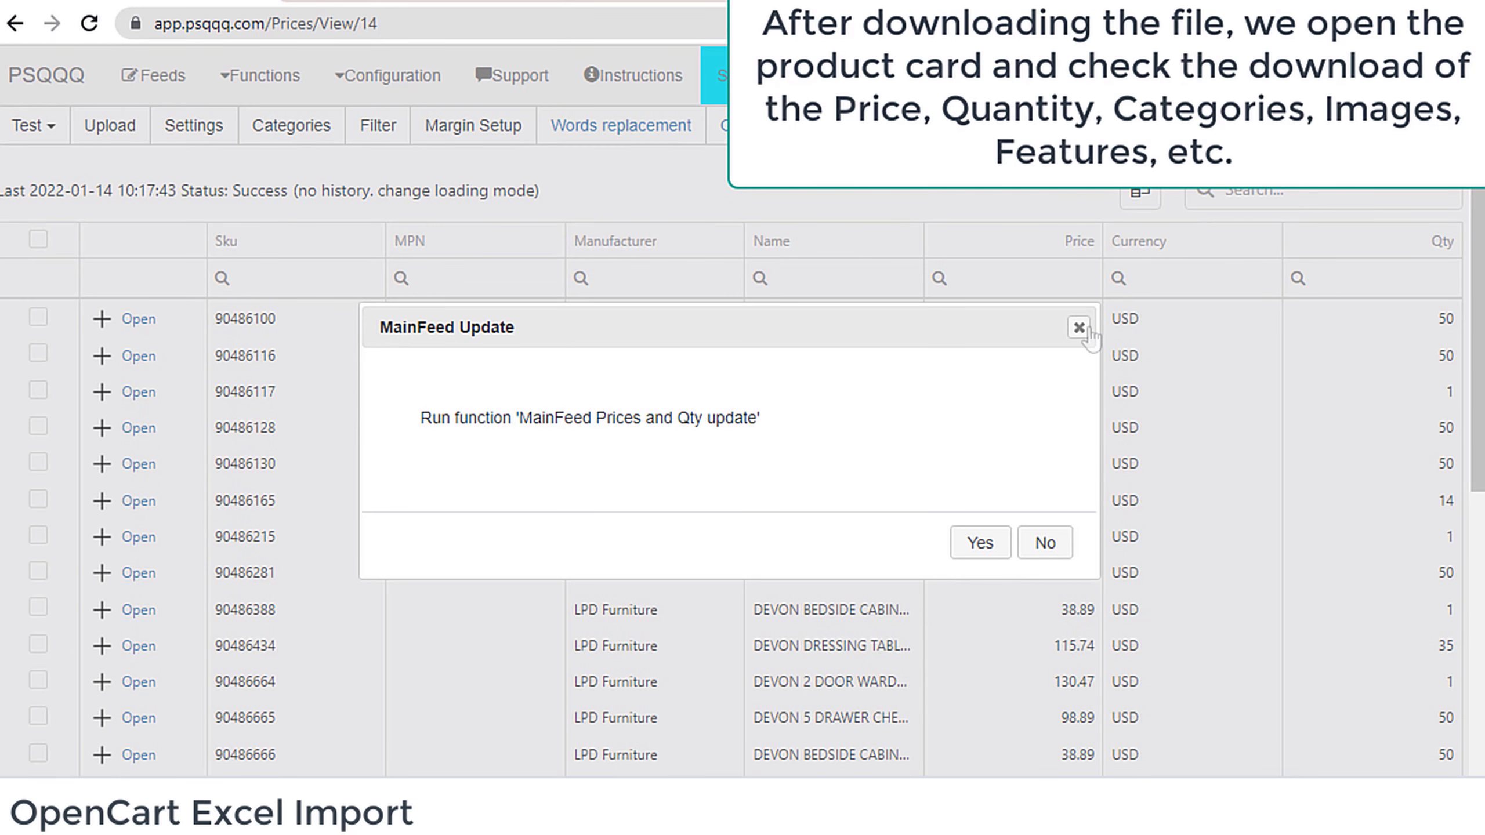
Step: Open the TOULOUSE 3 DRAWER CABINET product card and review its imported variants and categories
left_click(1081, 329)
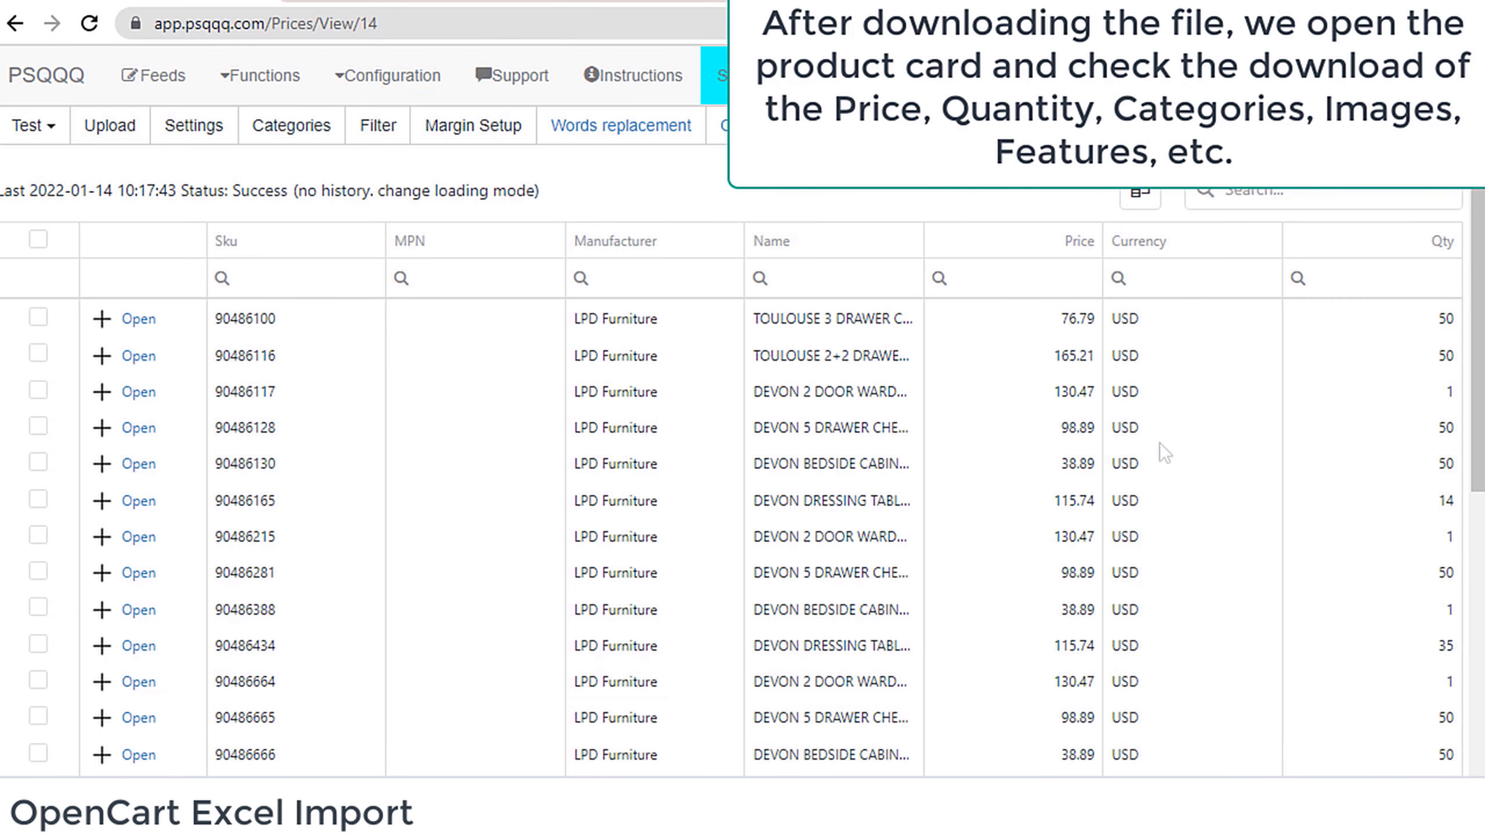
left_click(140, 319)
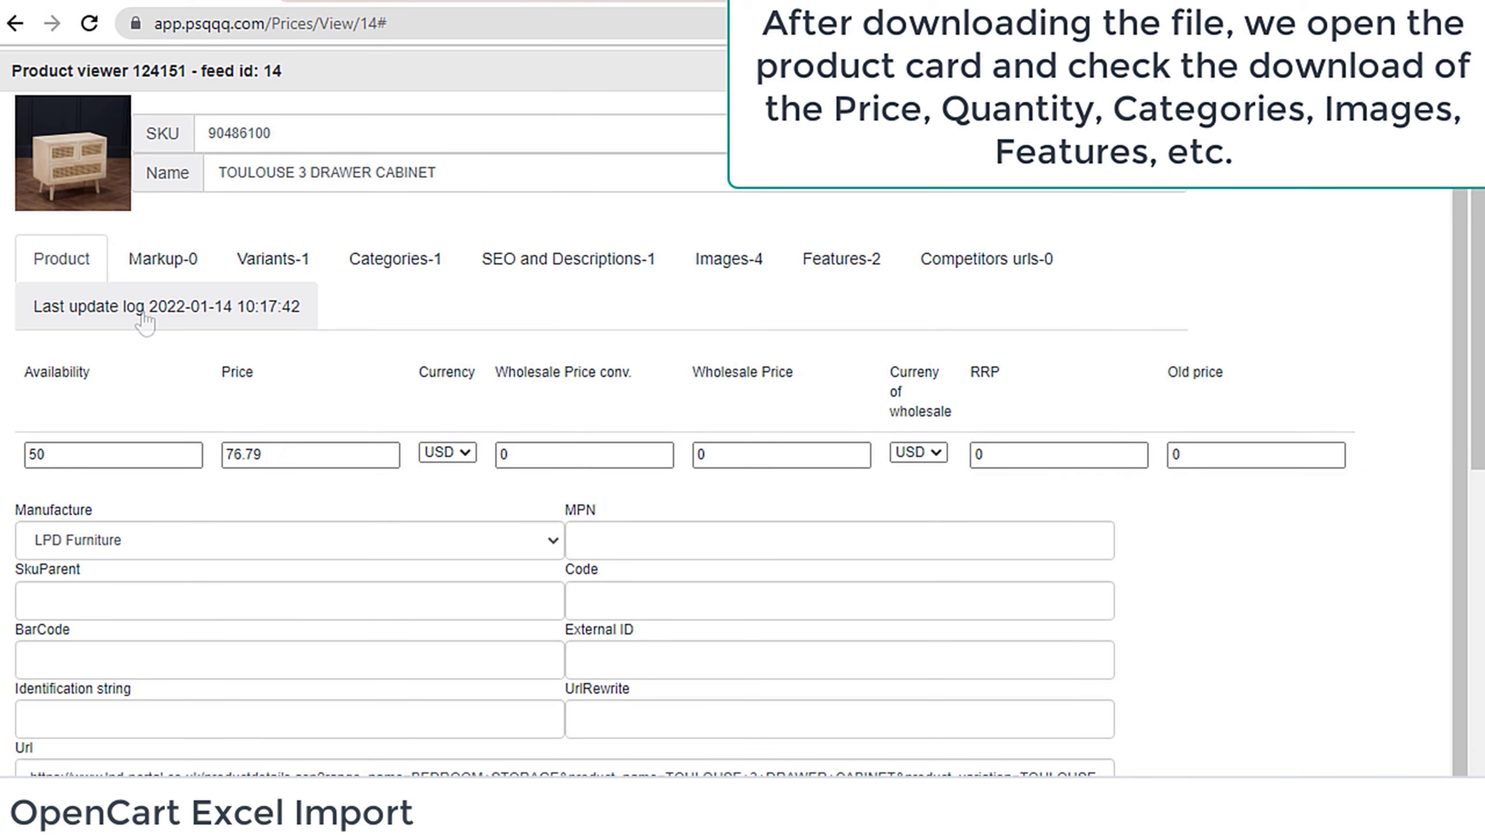
left_click(306, 276)
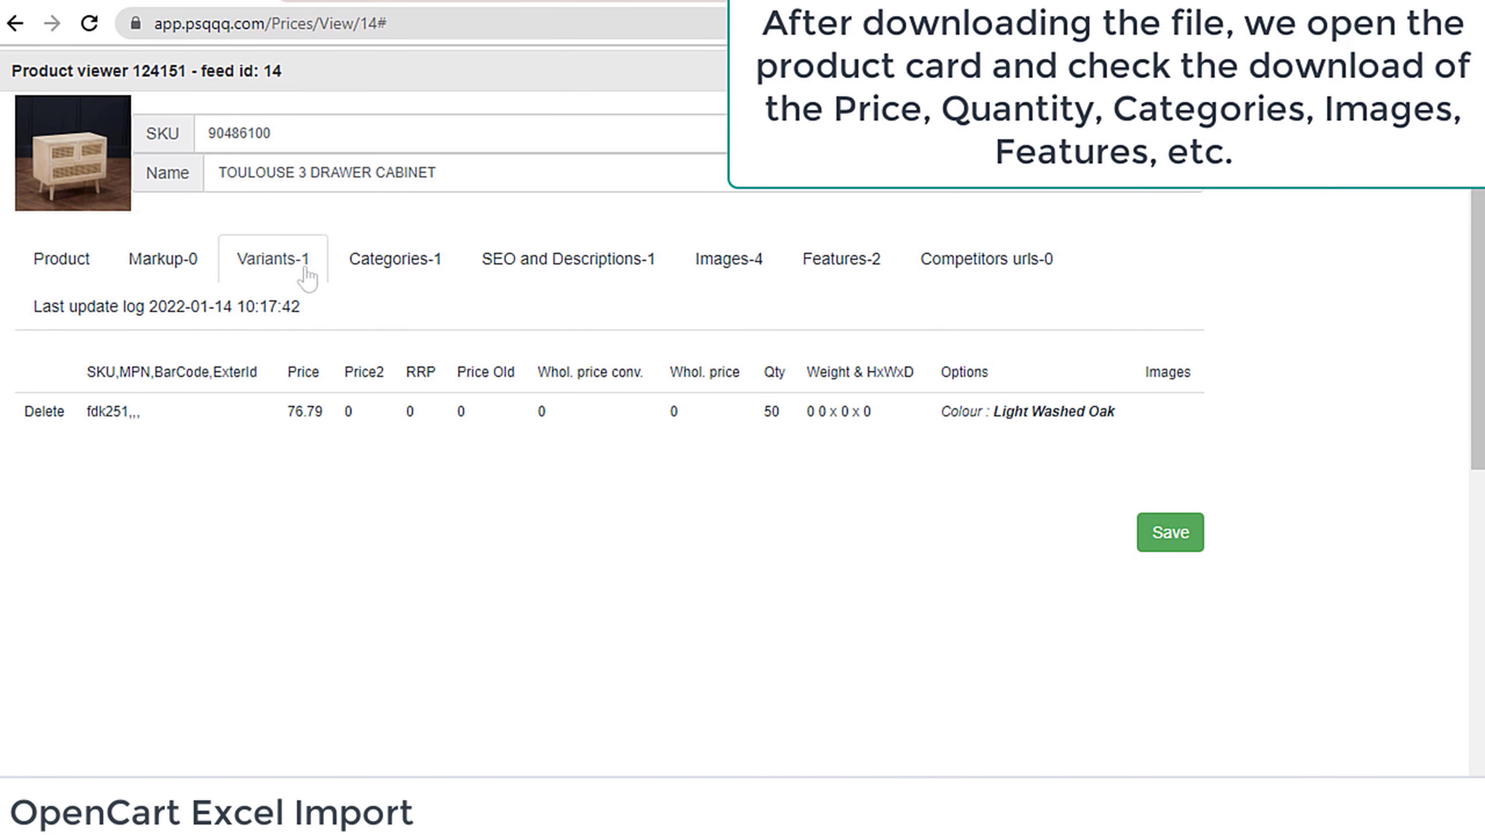
left_click(395, 275)
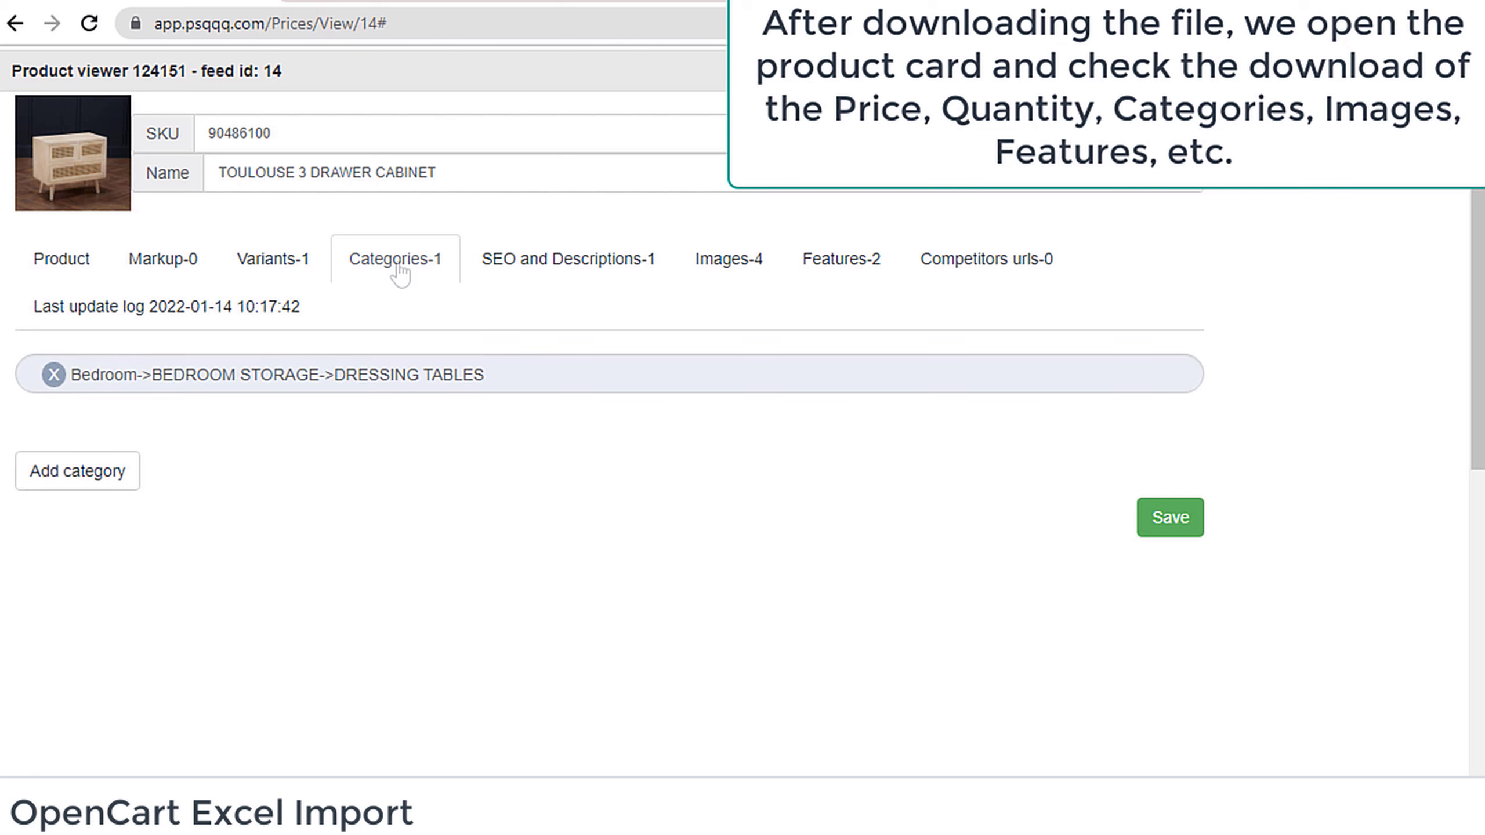
Step: Review the product's description and SEO fields, imported images, and features such as Family and Assembled Dimensions
left_click(510, 266)
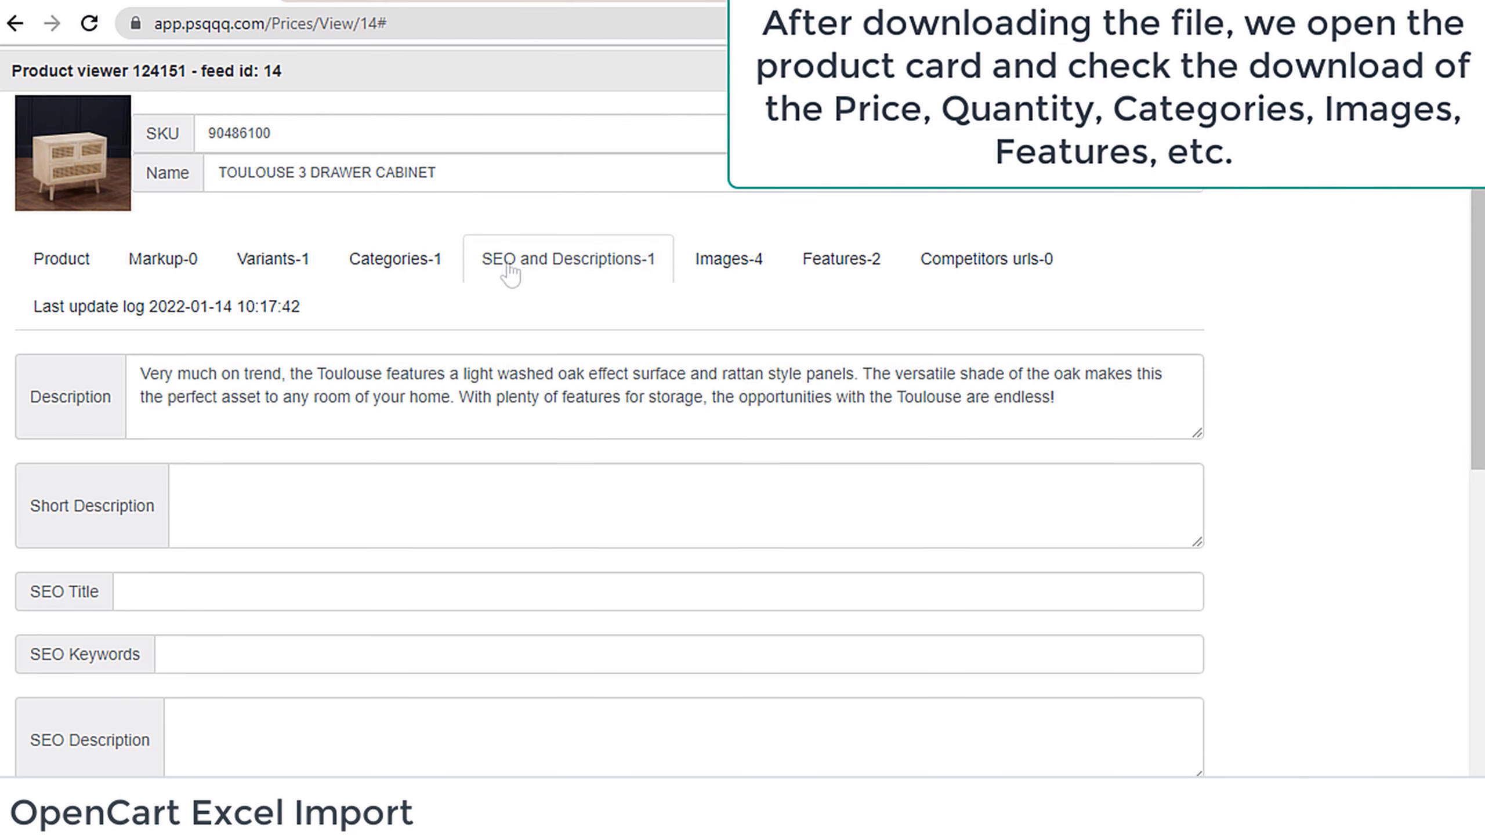
left_click(725, 263)
scroll(996, 513, "down", 4)
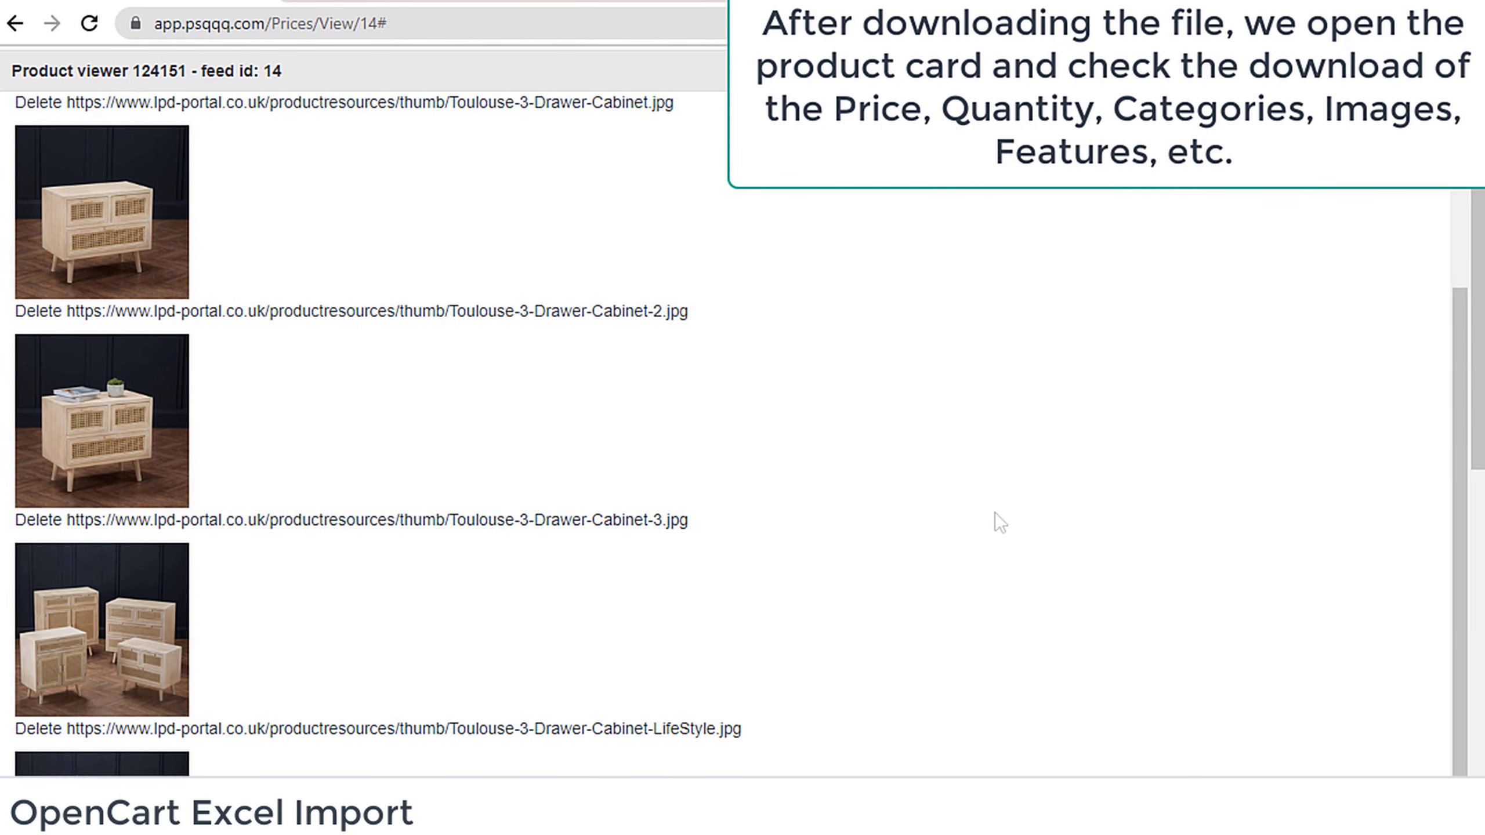
scroll(995, 513, "up", 5)
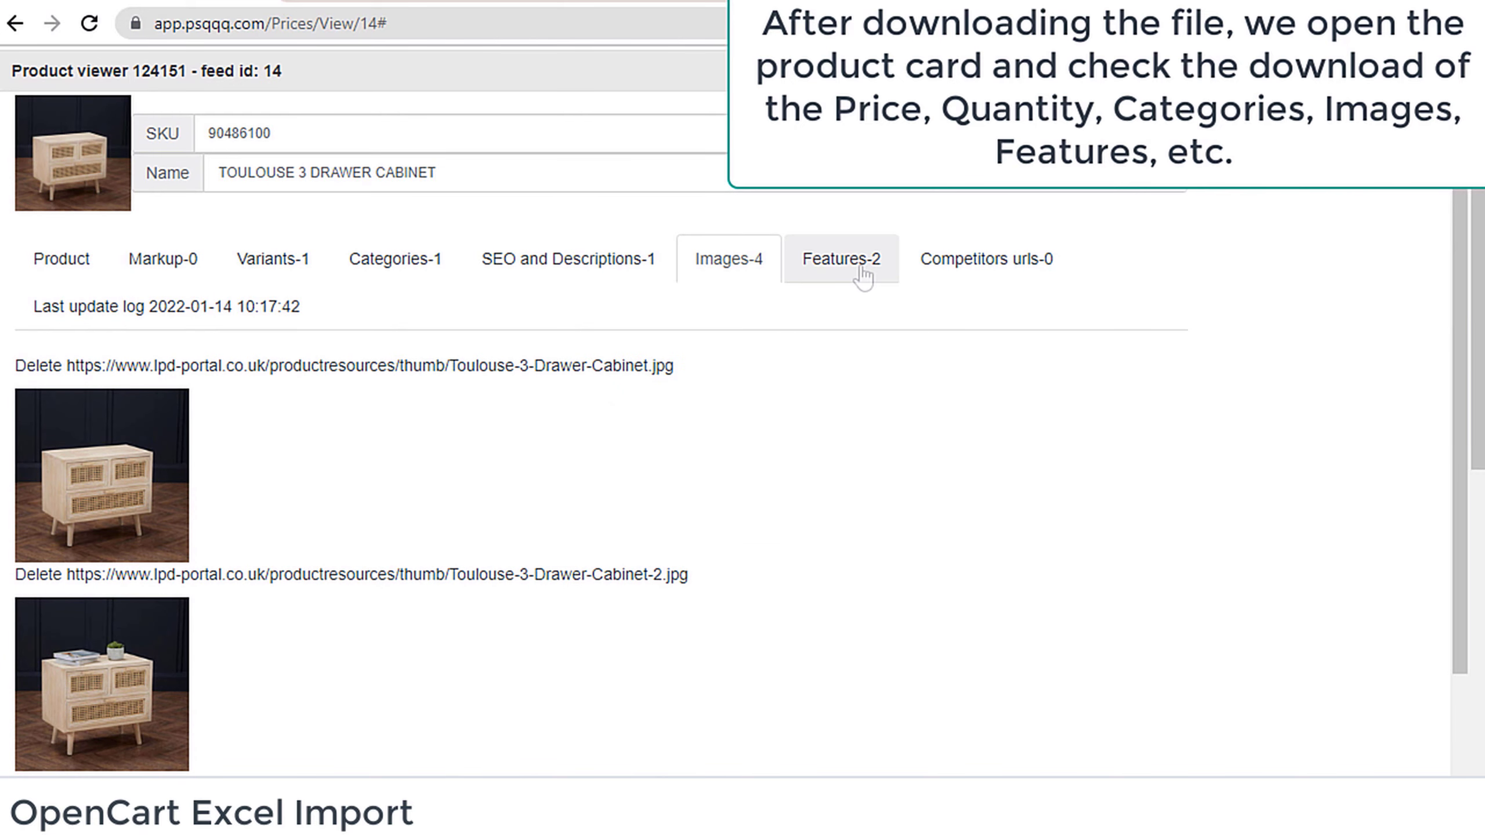
left_click(863, 278)
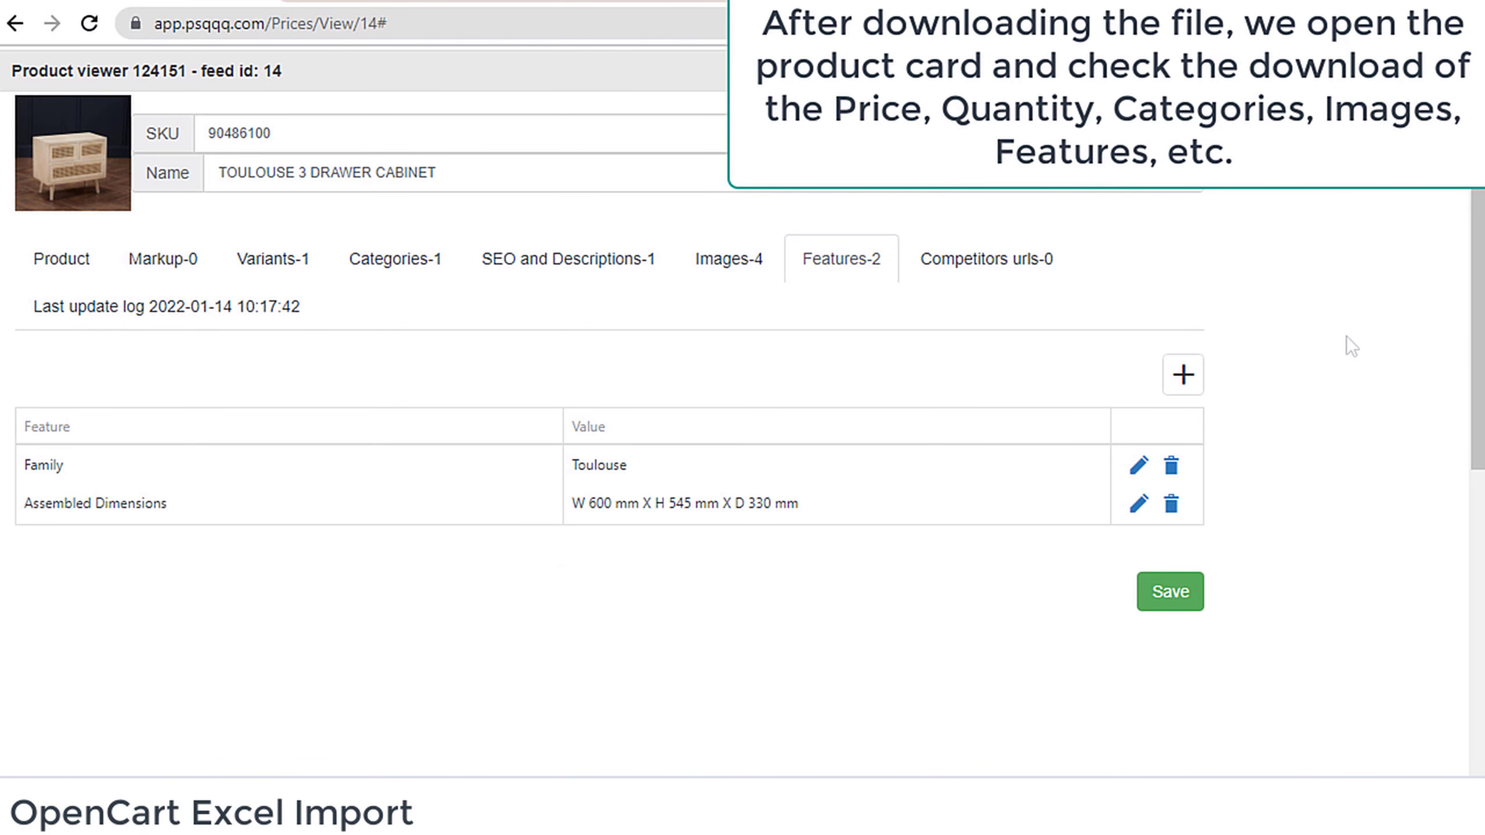